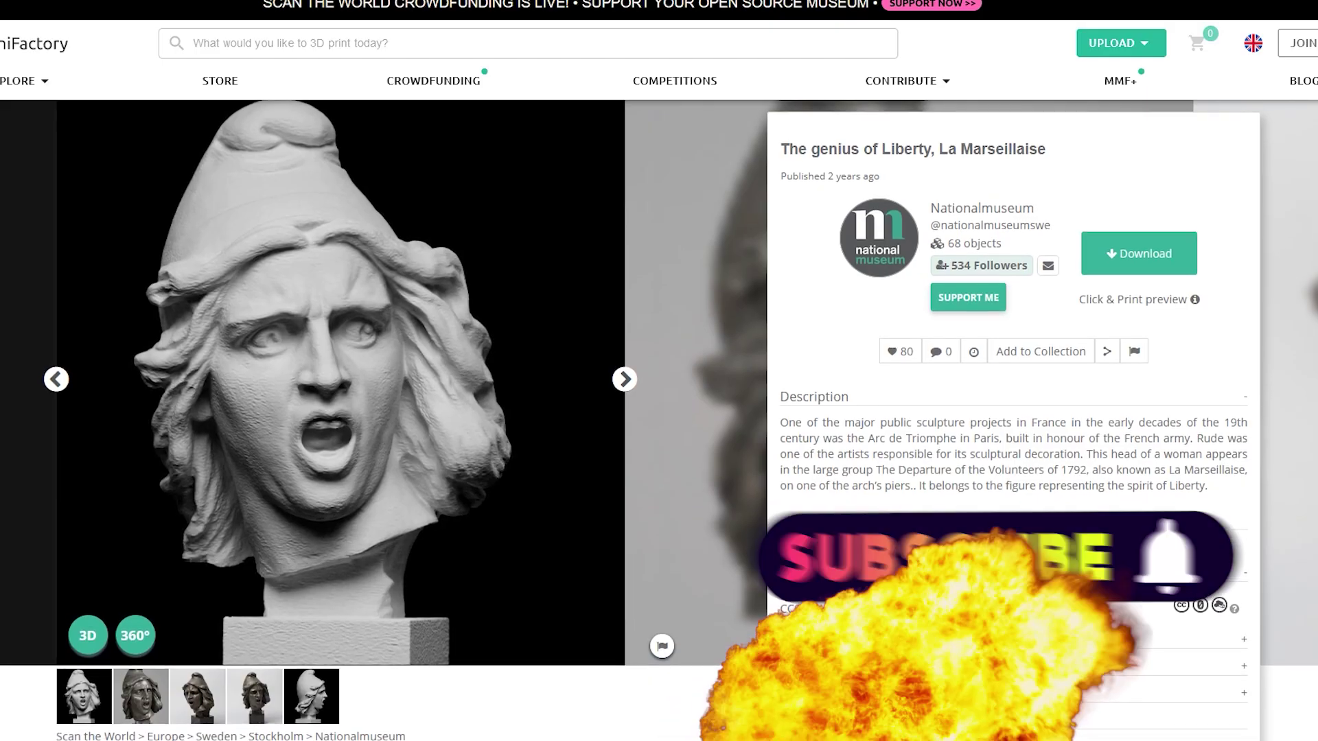
Step: Zoom the front view in on the imported nms-sk2212 bust
{"action": "scroll", "coordinate": [659, 420], "scroll_direction": "down", "scroll_amount": 2}
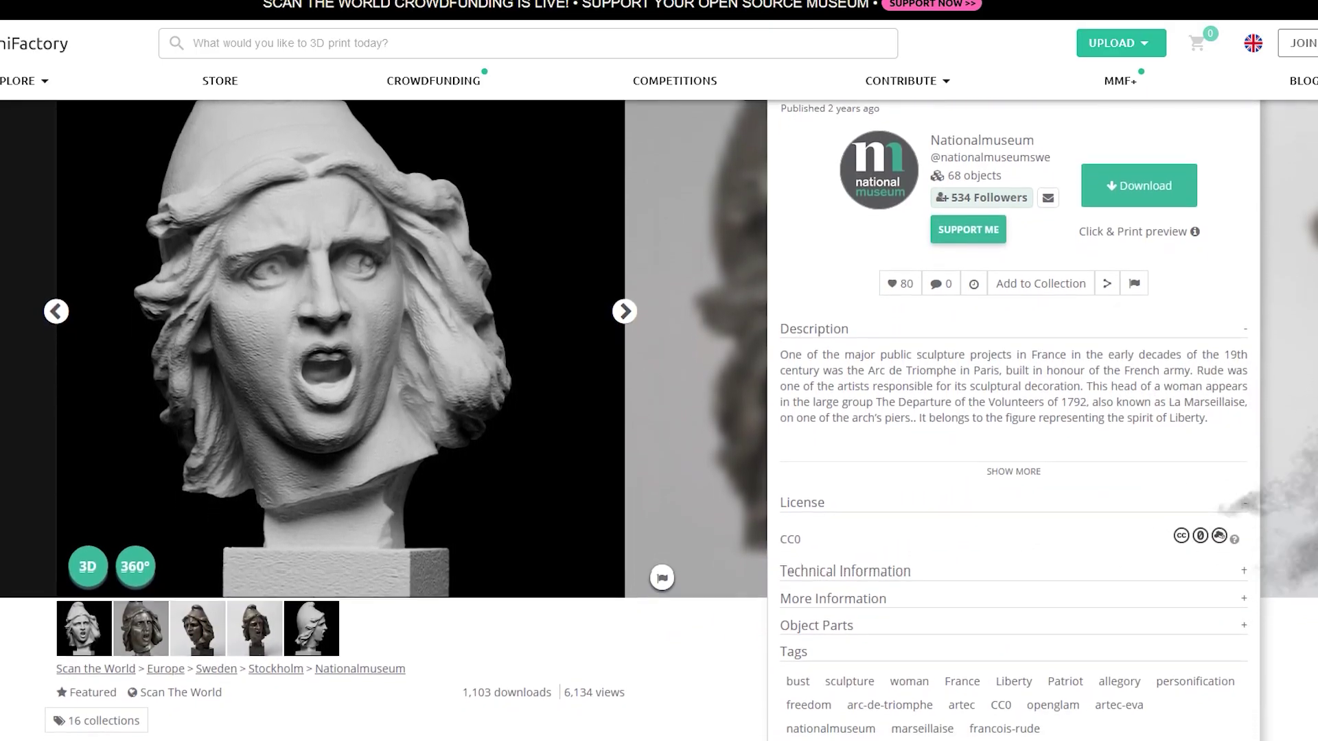
{"action": "scroll", "coordinate": [659, 420], "scroll_direction": "down", "scroll_amount": 2}
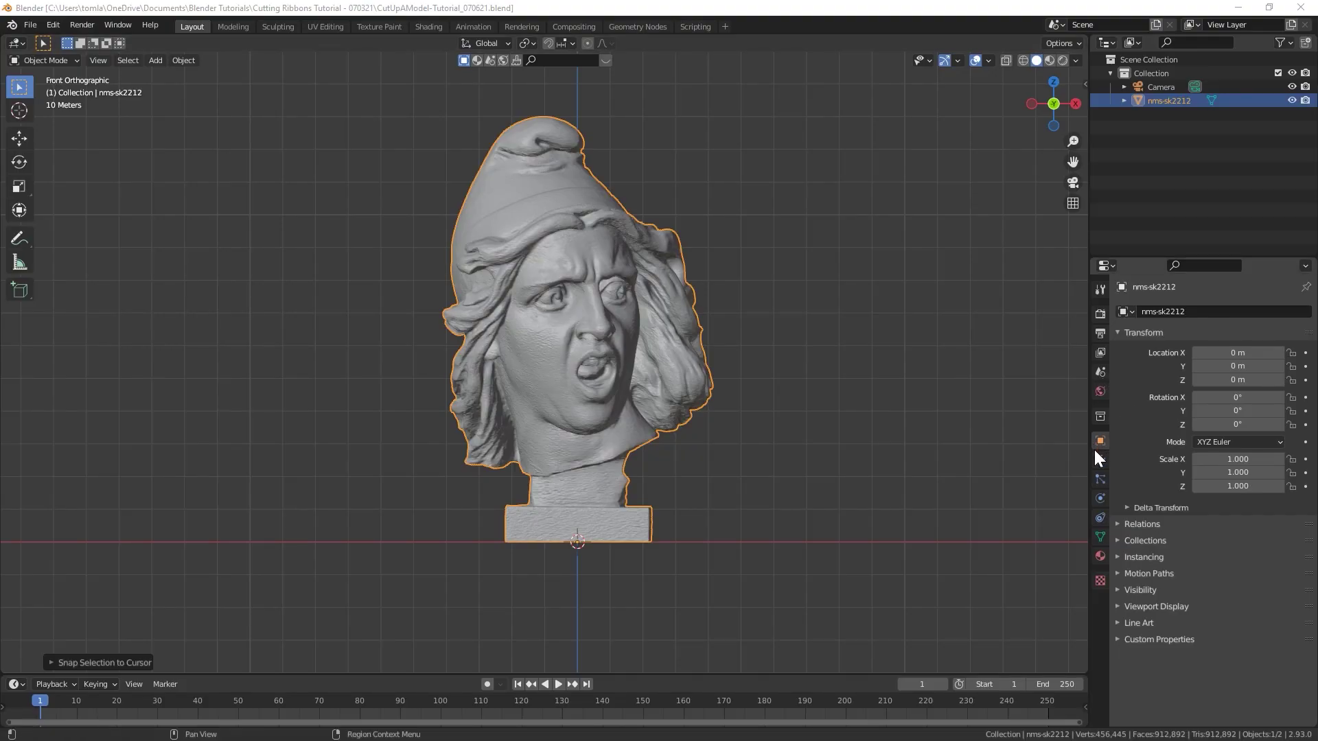
Step: Decimate the bust at ratio 0.065 to reach 59,336 faces, then save the file
{"action": "left_click", "coordinate": [1100, 460]}
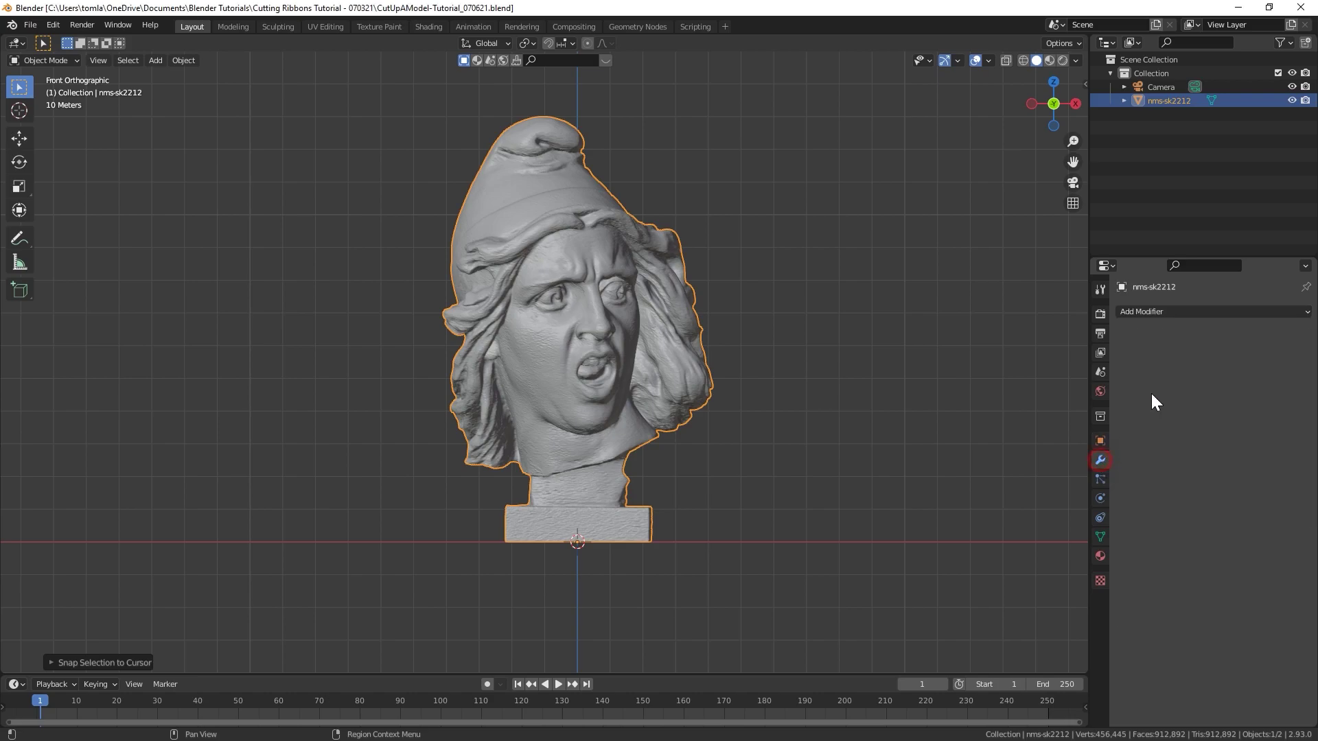
{"action": "left_click", "coordinate": [1180, 314]}
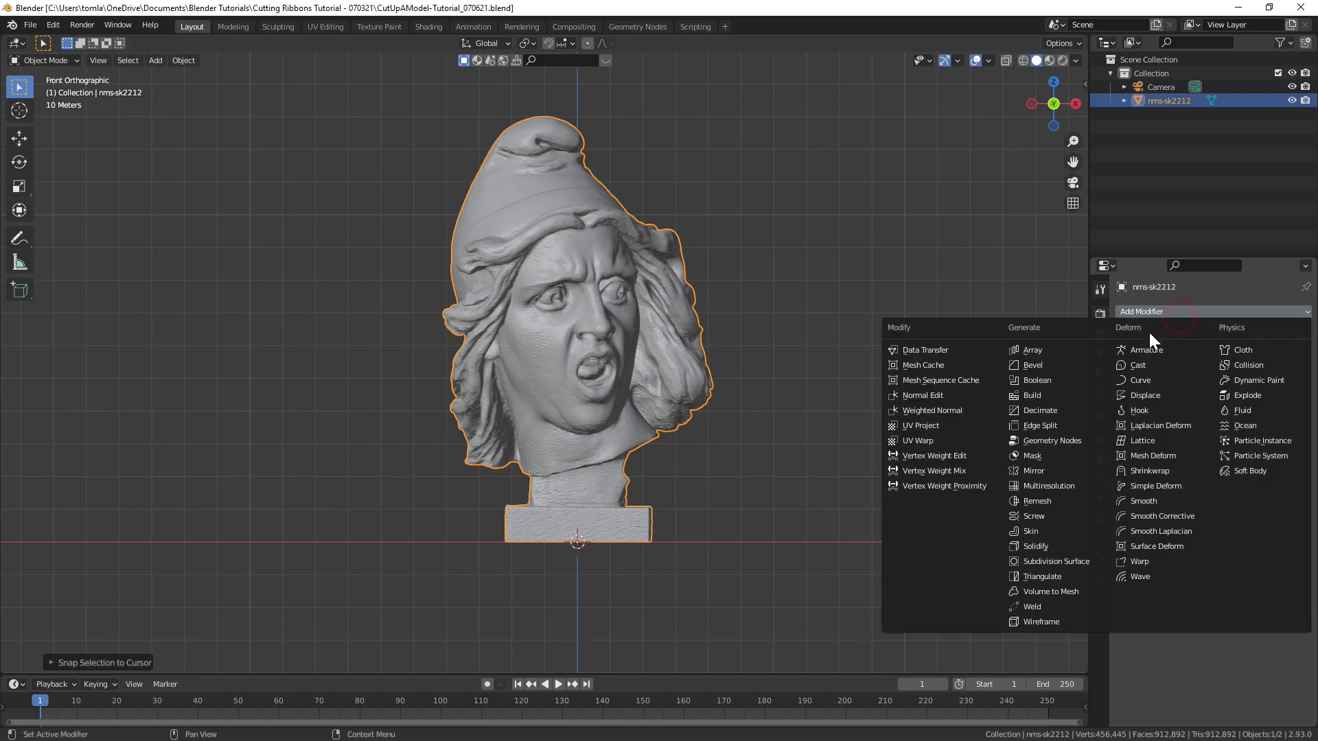
{"action": "left_click", "coordinate": [1043, 412]}
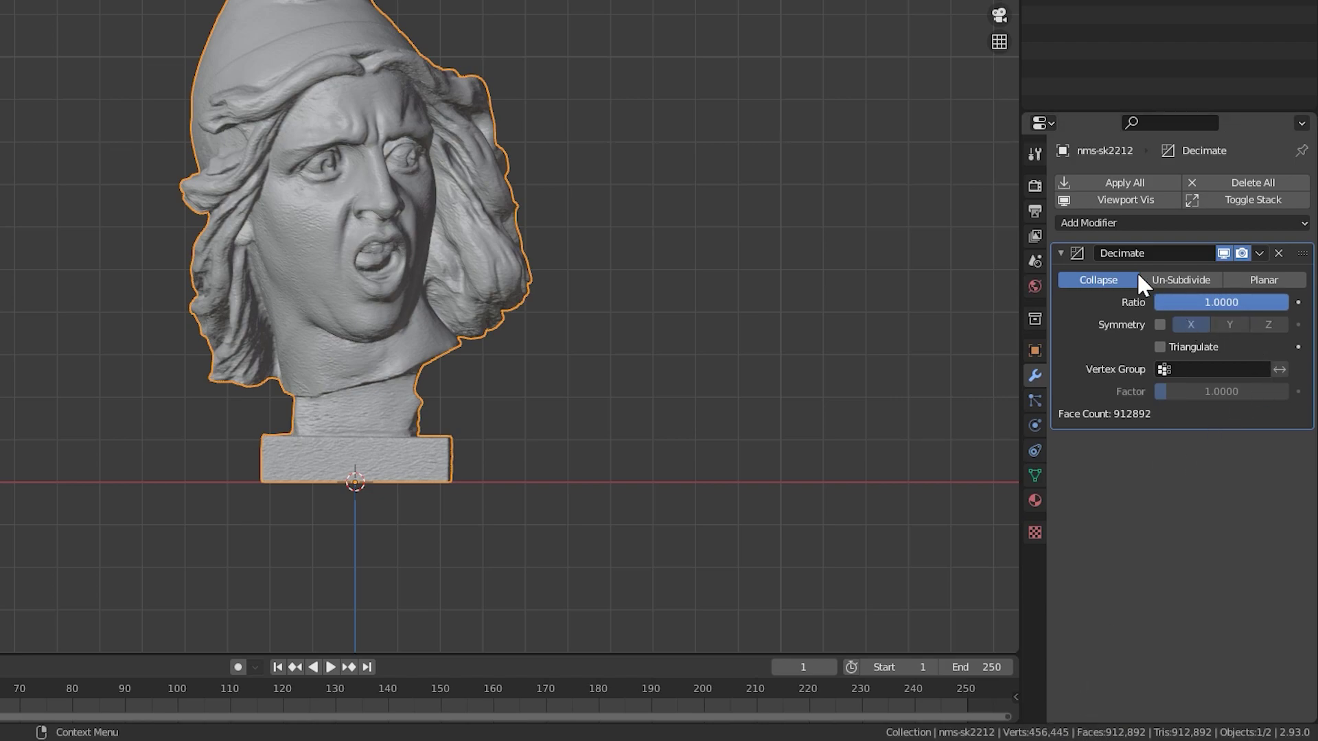
{"action": "left_click", "coordinate": [1217, 305]}
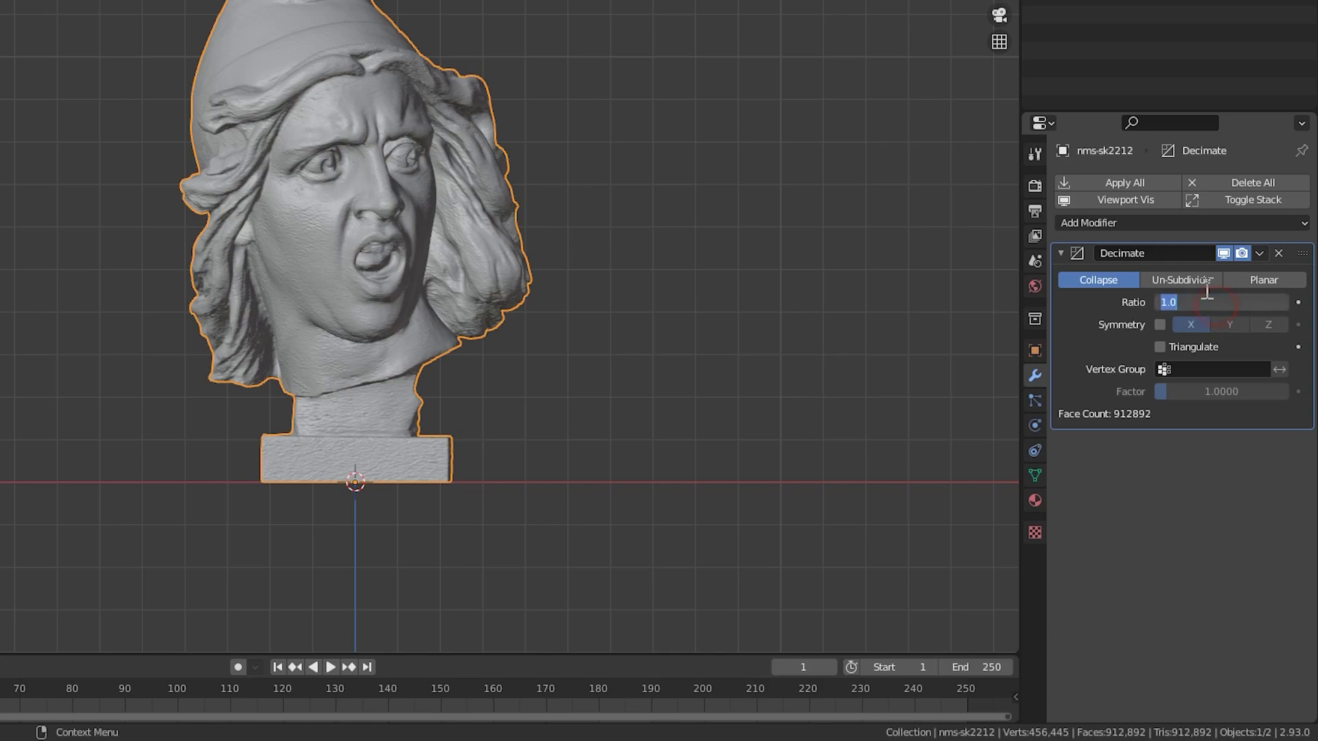
{"action": "type", "text": "0.1"}
{"action": "key", "text": "Return"}
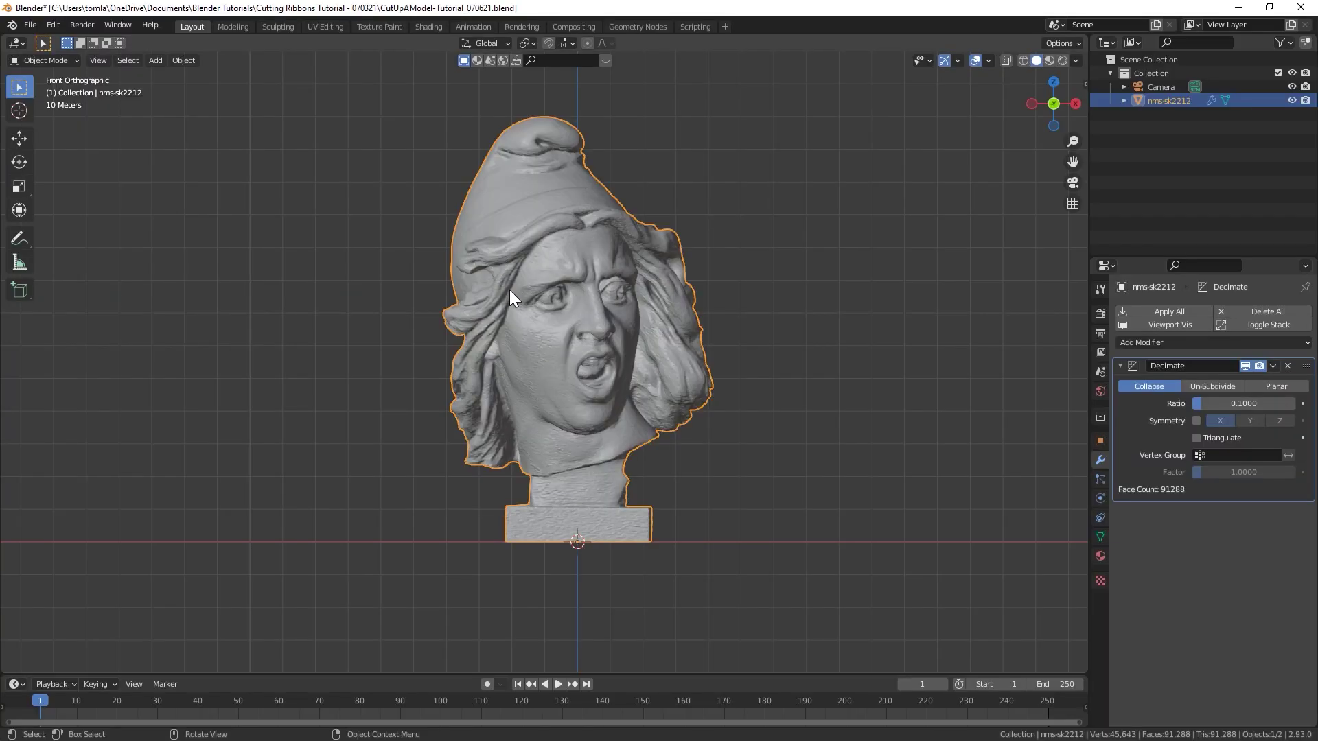
{"action": "scroll", "coordinate": [670, 352], "scroll_direction": "down", "scroll_amount": 1}
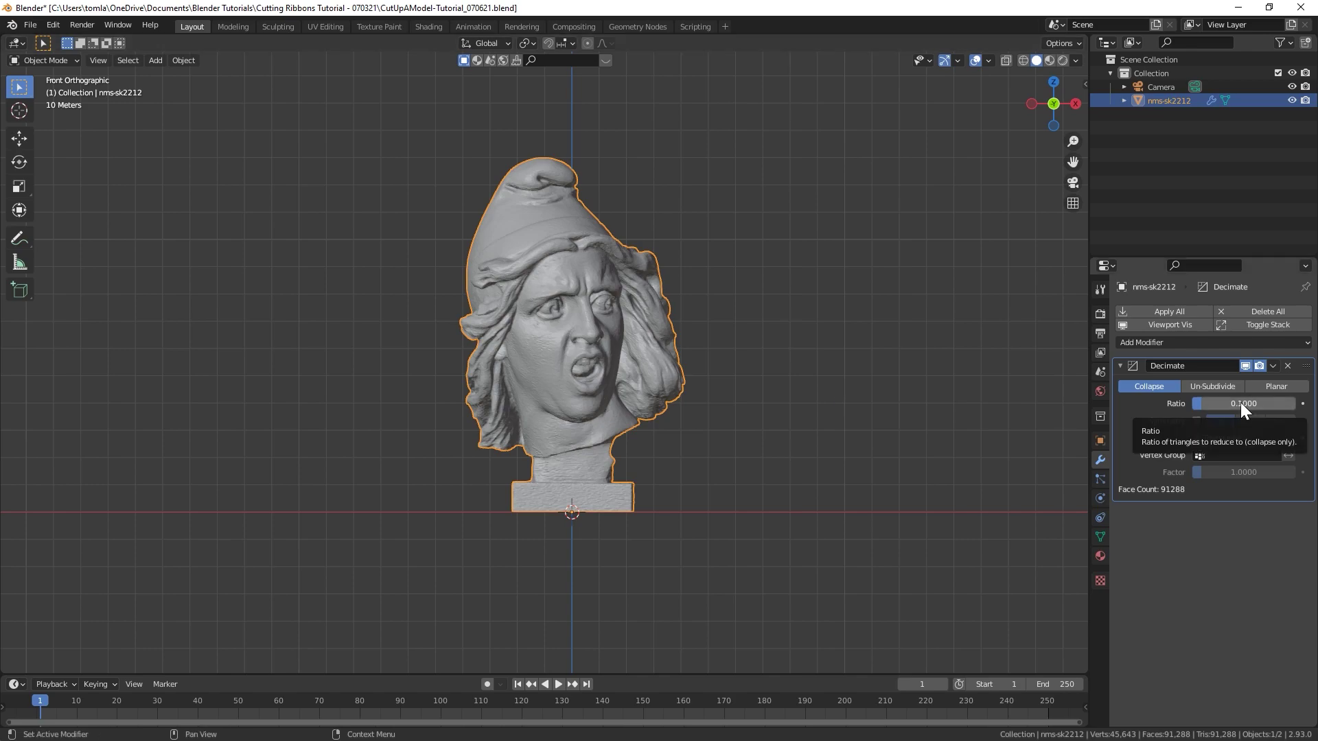
{"action": "key", "text": "ctrl+v"}
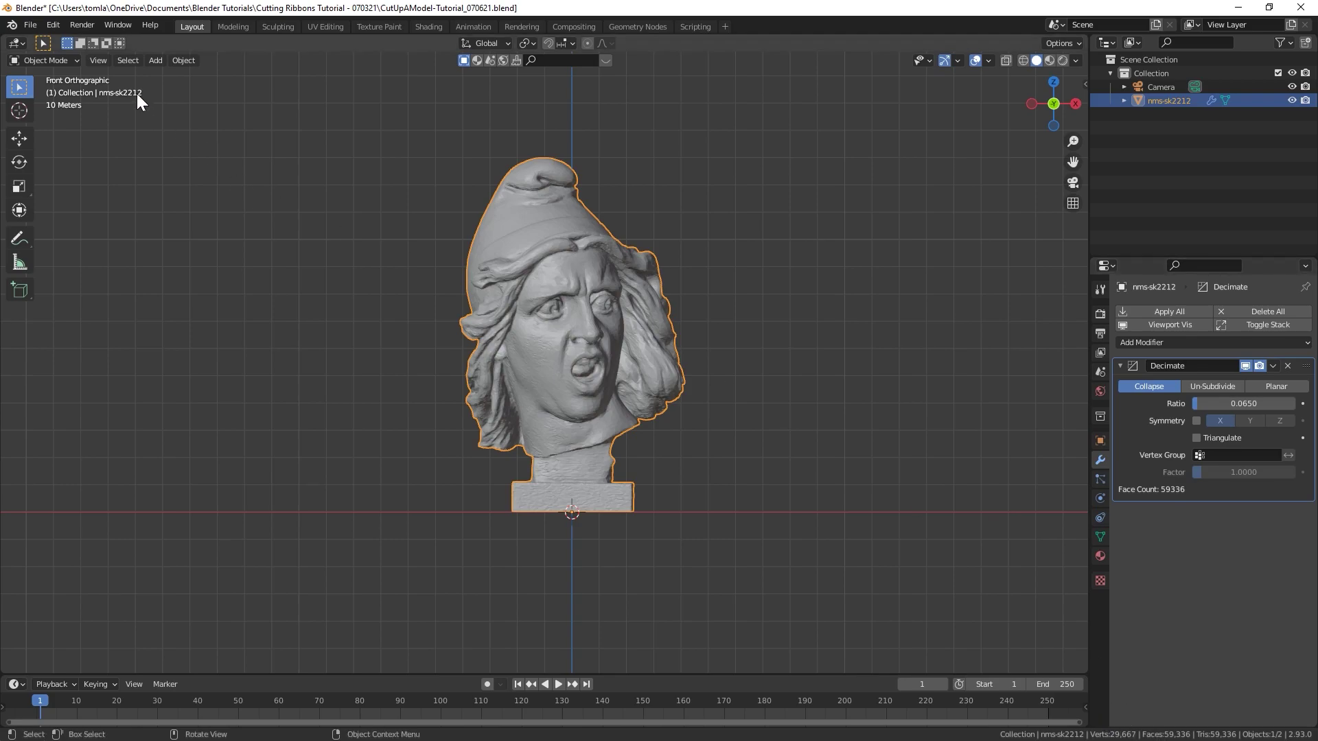
{"action": "left_click", "coordinate": [30, 25]}
{"action": "key", "text": "ctrl+s"}
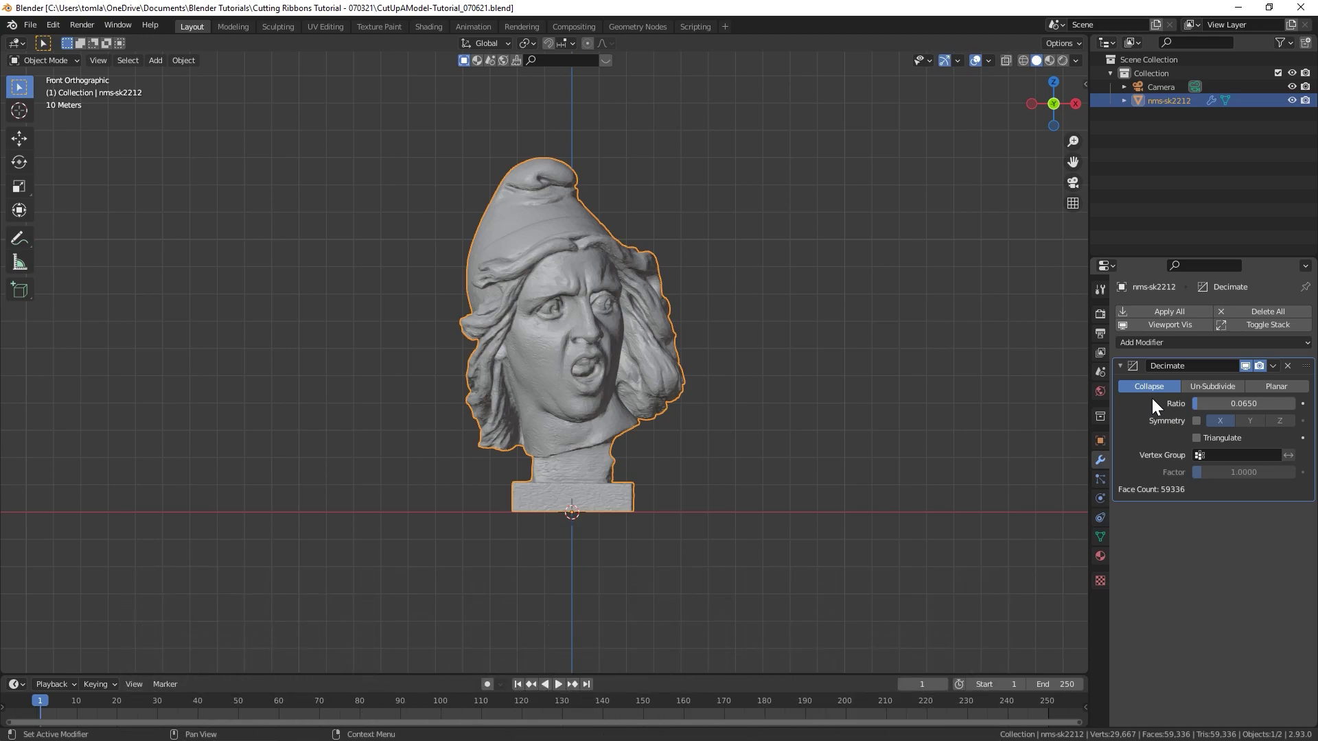
Step: Apply the Decimate modifier and the bust's scale to the mesh
{"action": "key", "text": "ctrl+a"}
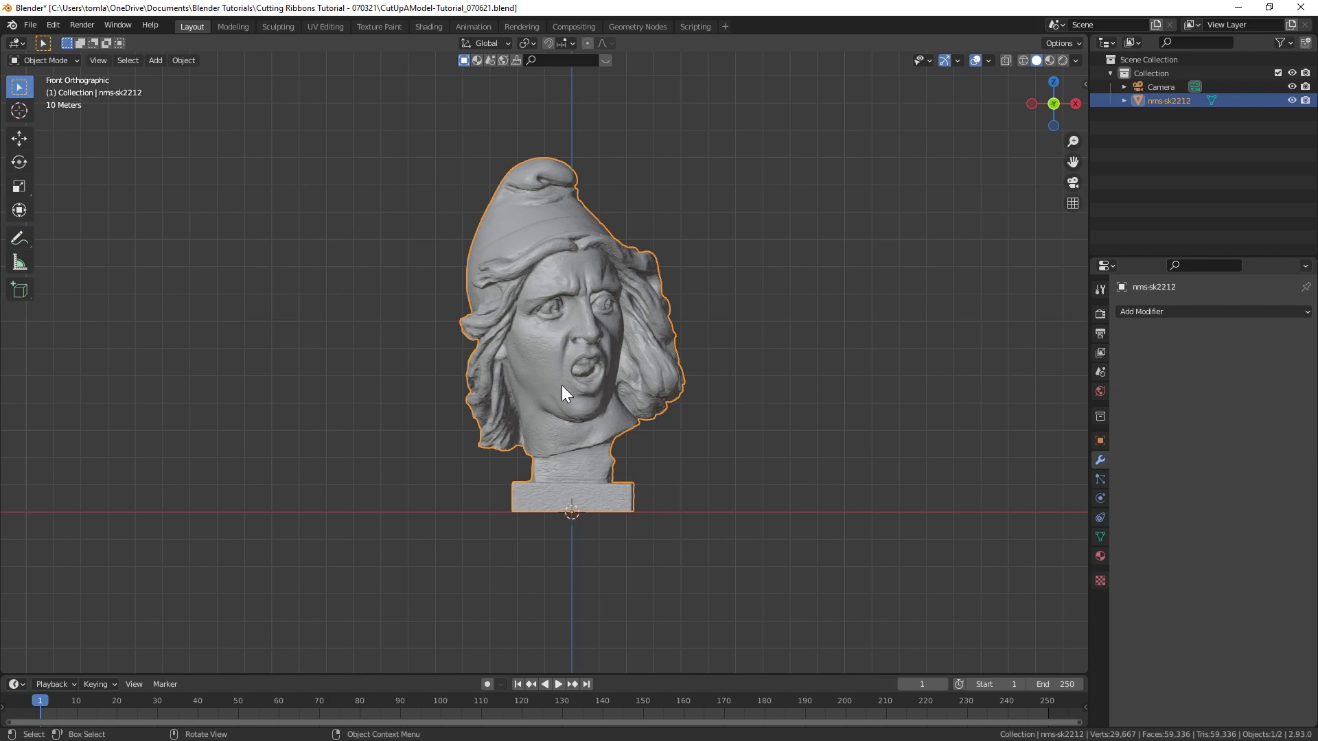
{"action": "key", "text": "ctrl+a"}
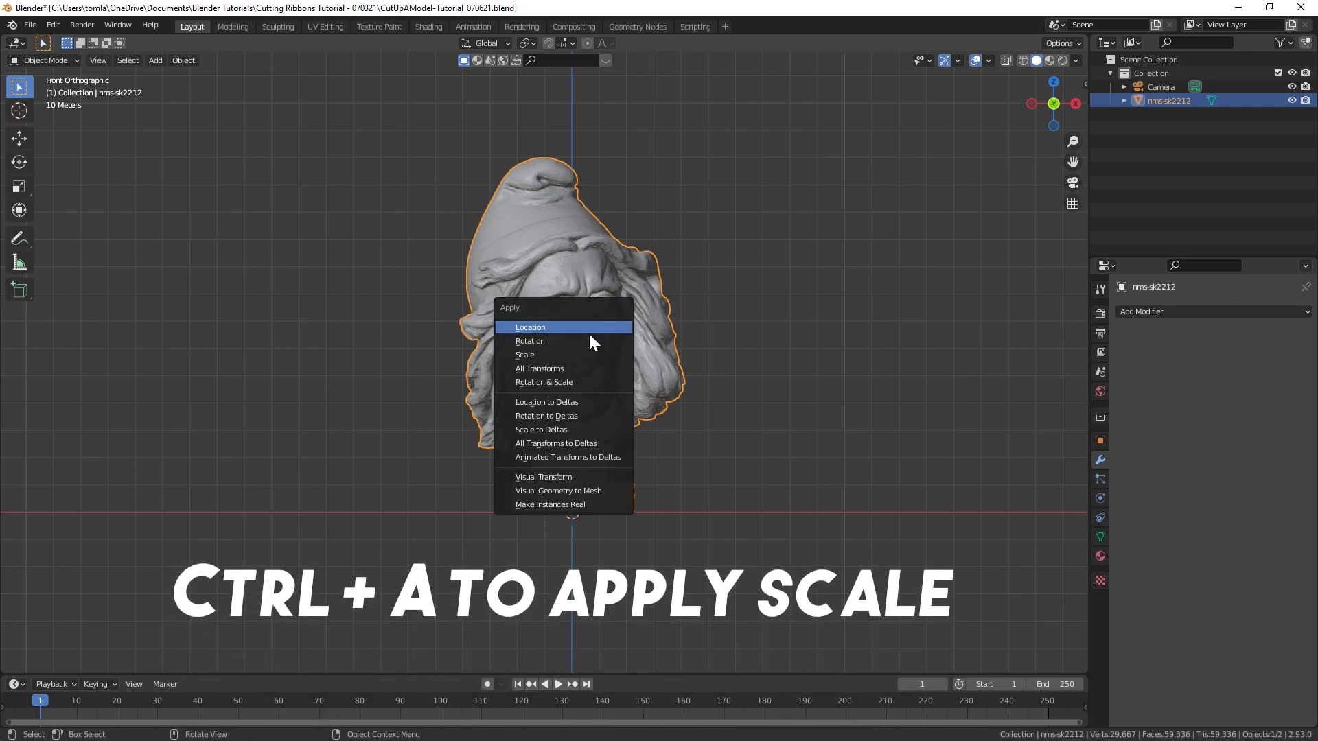
{"action": "left_click", "coordinate": [550, 357]}
Step: In Edit Mode, assign all vertices to a new vertex group named Pinned
{"action": "key", "text": "Tab"}
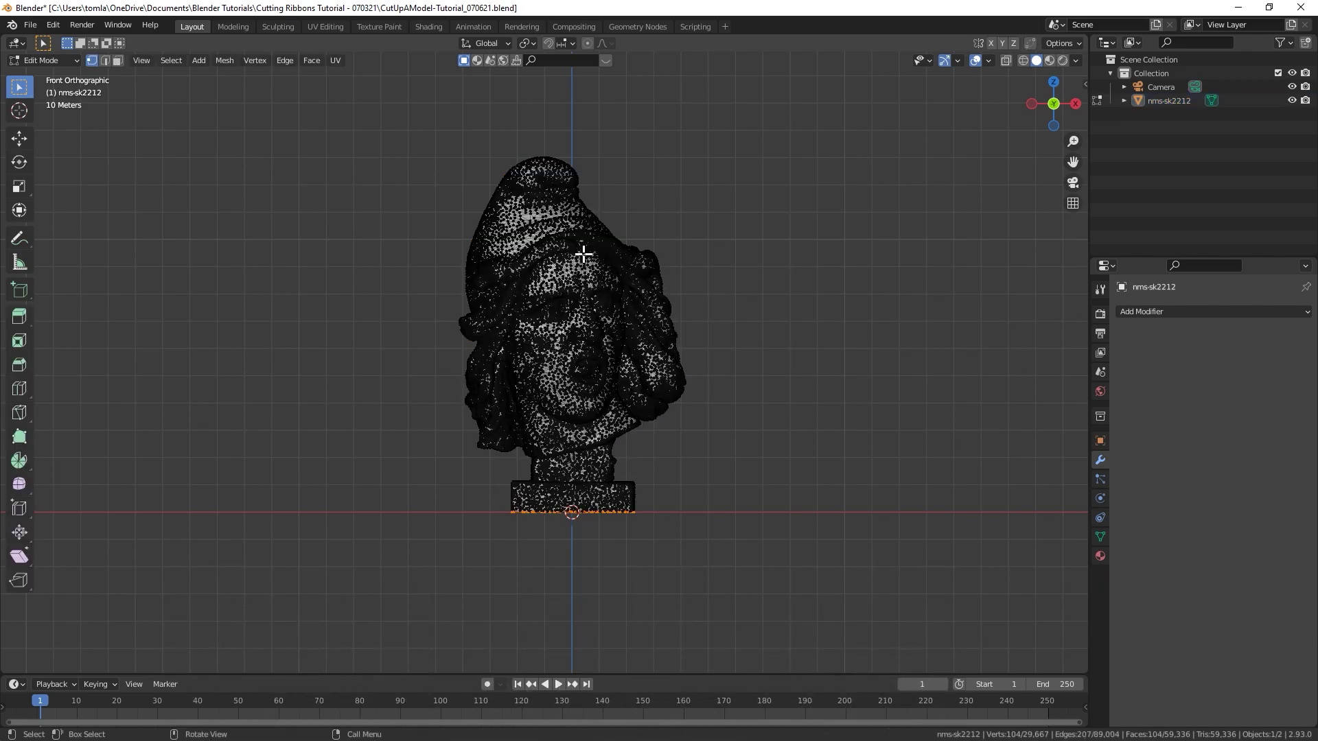
{"action": "key", "text": "a"}
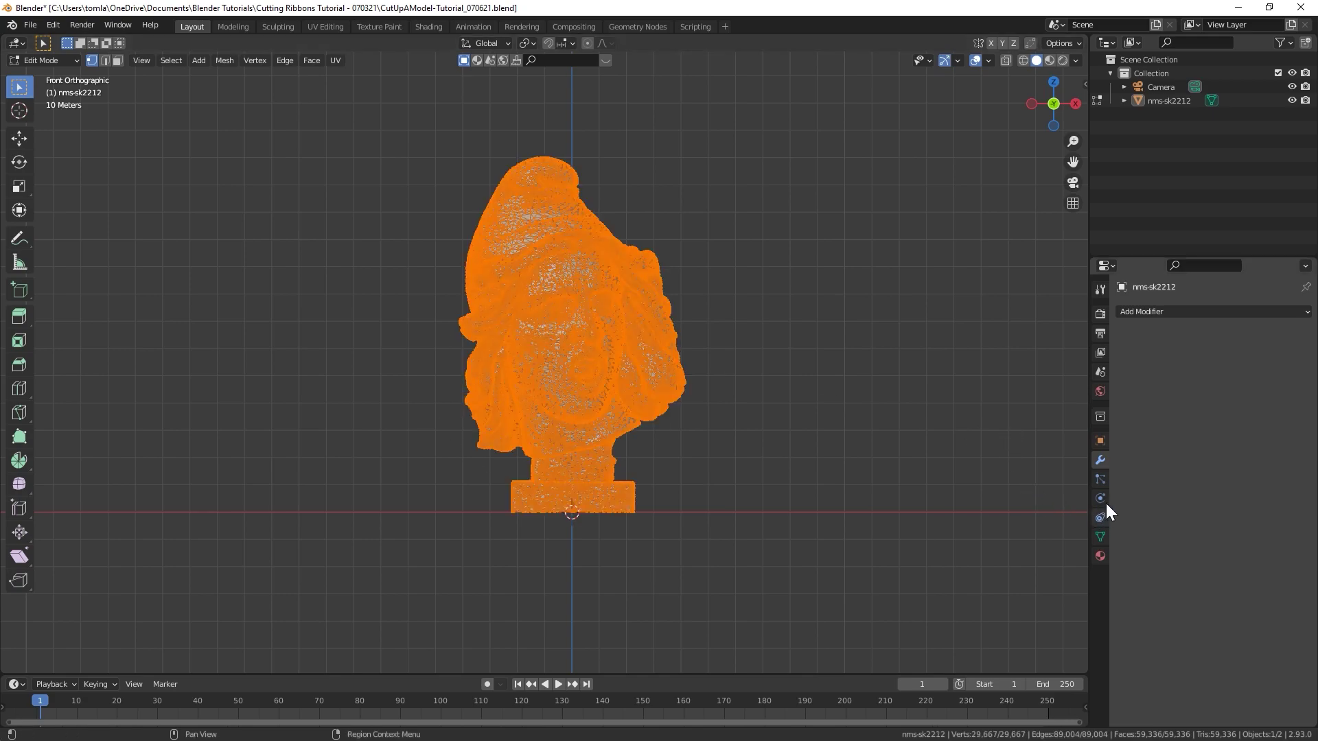
{"action": "left_click", "coordinate": [1100, 536]}
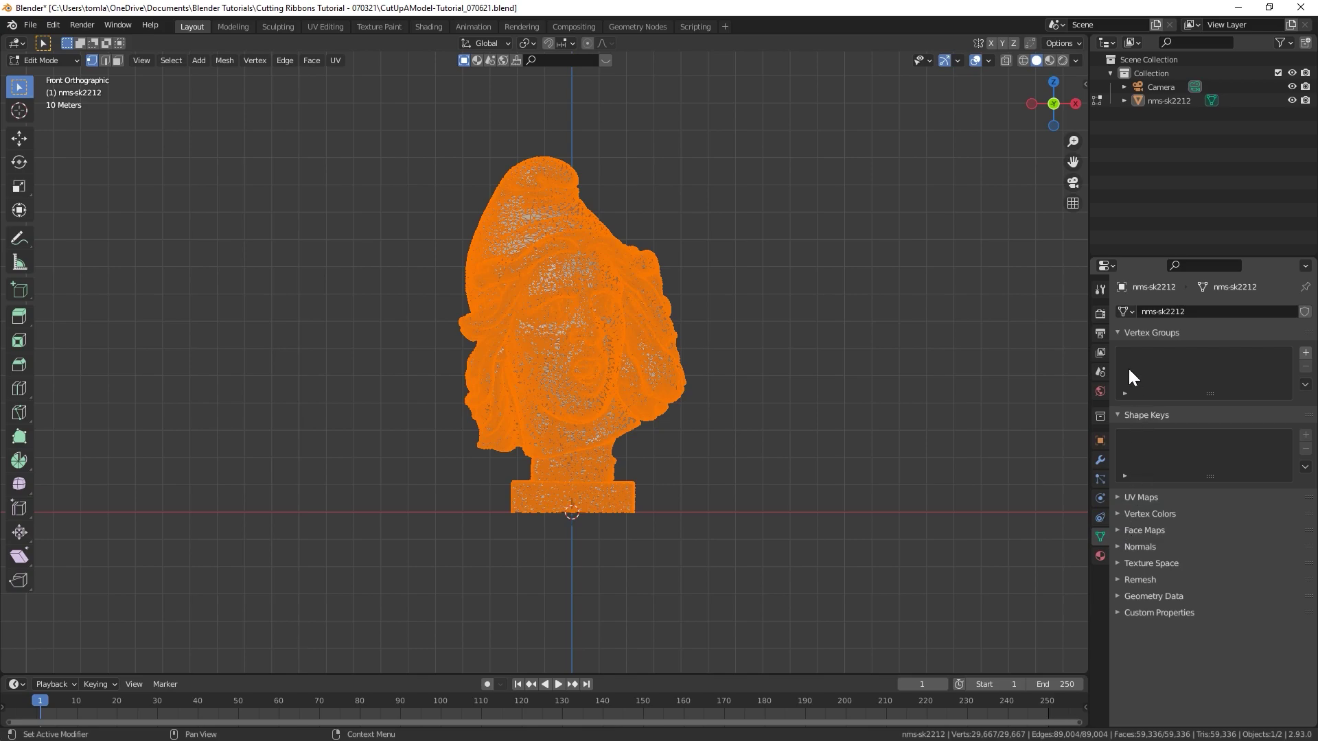
{"action": "left_click", "coordinate": [1306, 352]}
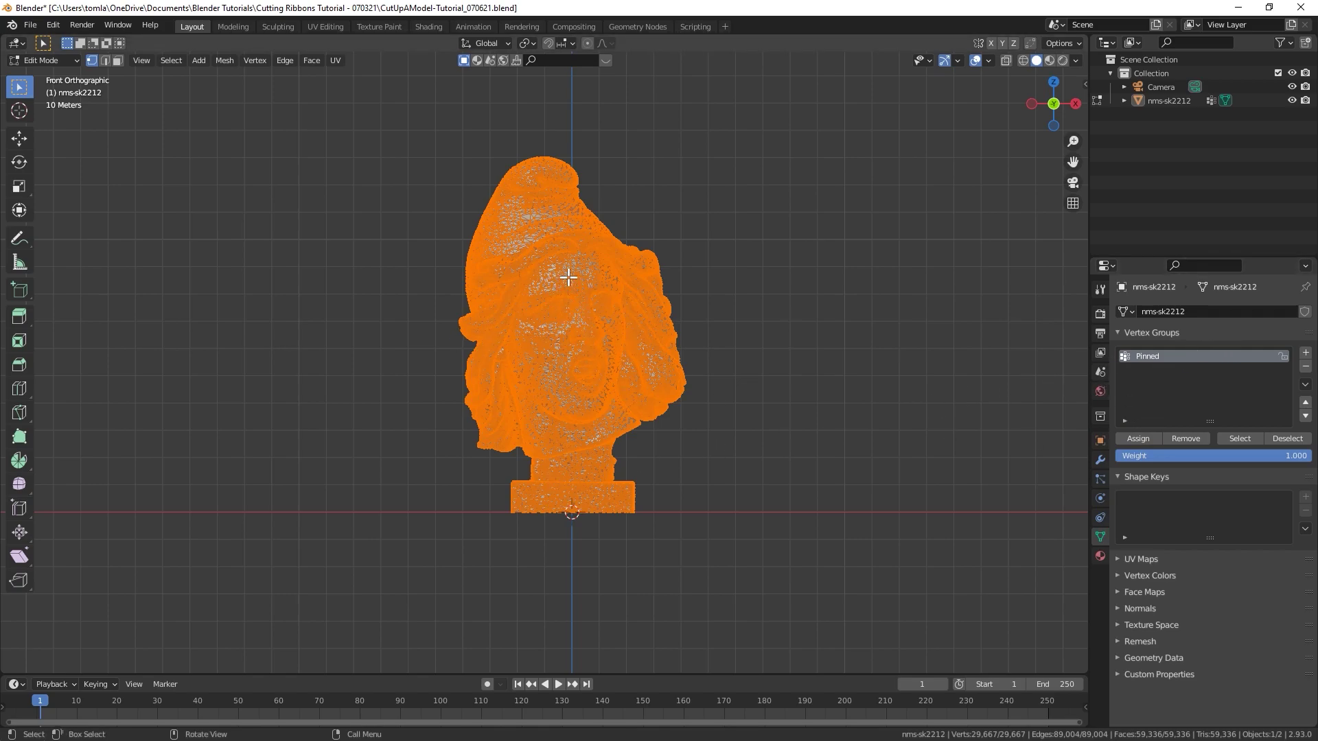
Step: Deselect all vertices, turn on X-ray, recentre the bust and start the Knife tool
{"action": "key", "text": "alt+a"}
{"action": "scroll", "coordinate": [631, 240], "scroll_direction": "up", "scroll_amount": 2}
{"action": "scroll", "coordinate": [653, 281], "scroll_direction": "down", "scroll_amount": 1}
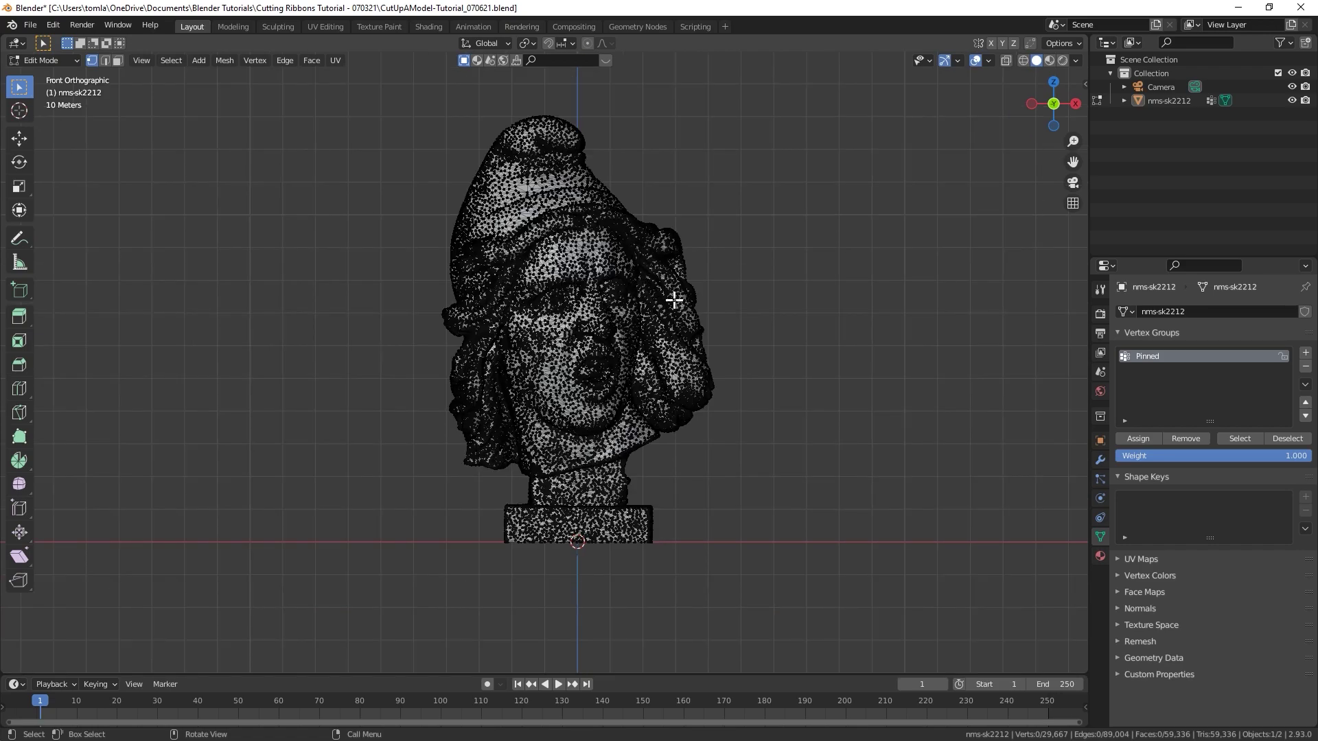
{"action": "key", "text": "alt+z"}
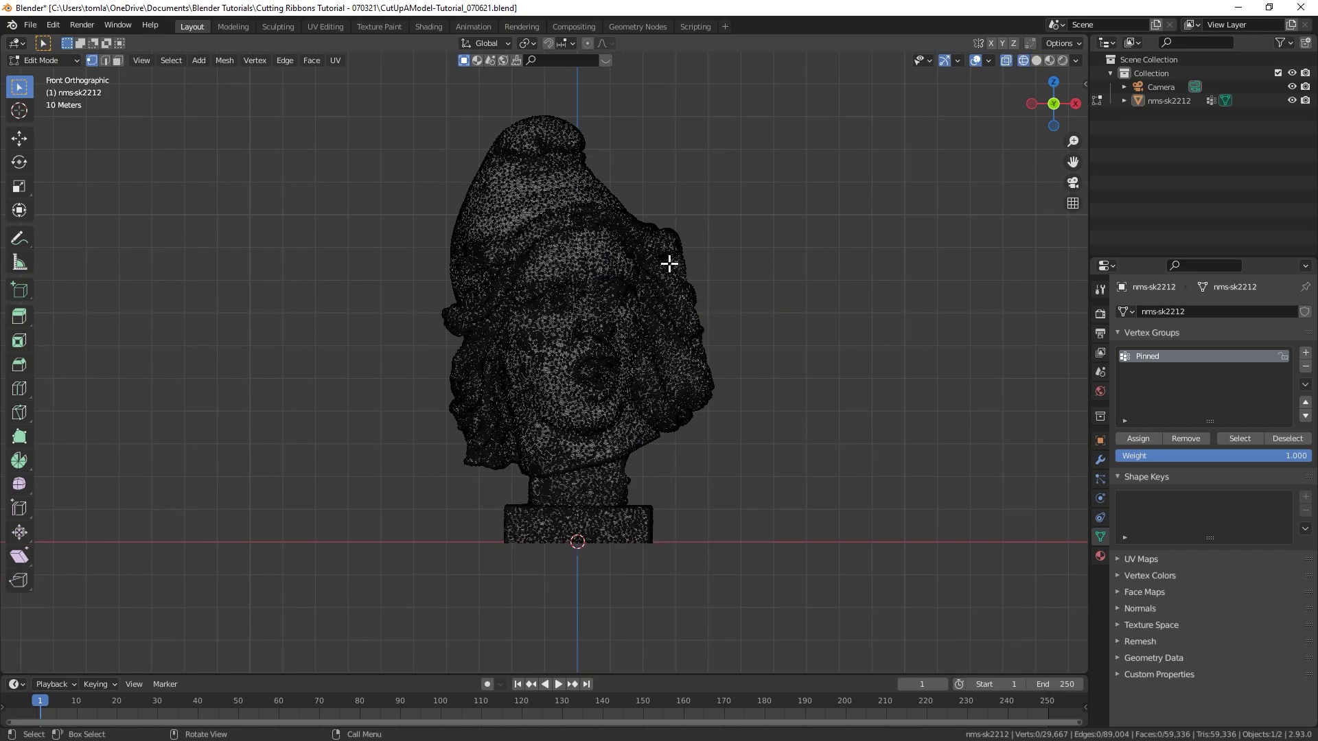
{"action": "middle_click_drag", "start_coordinate": [669, 263], "coordinate": [433, 252], "text": "shift"}
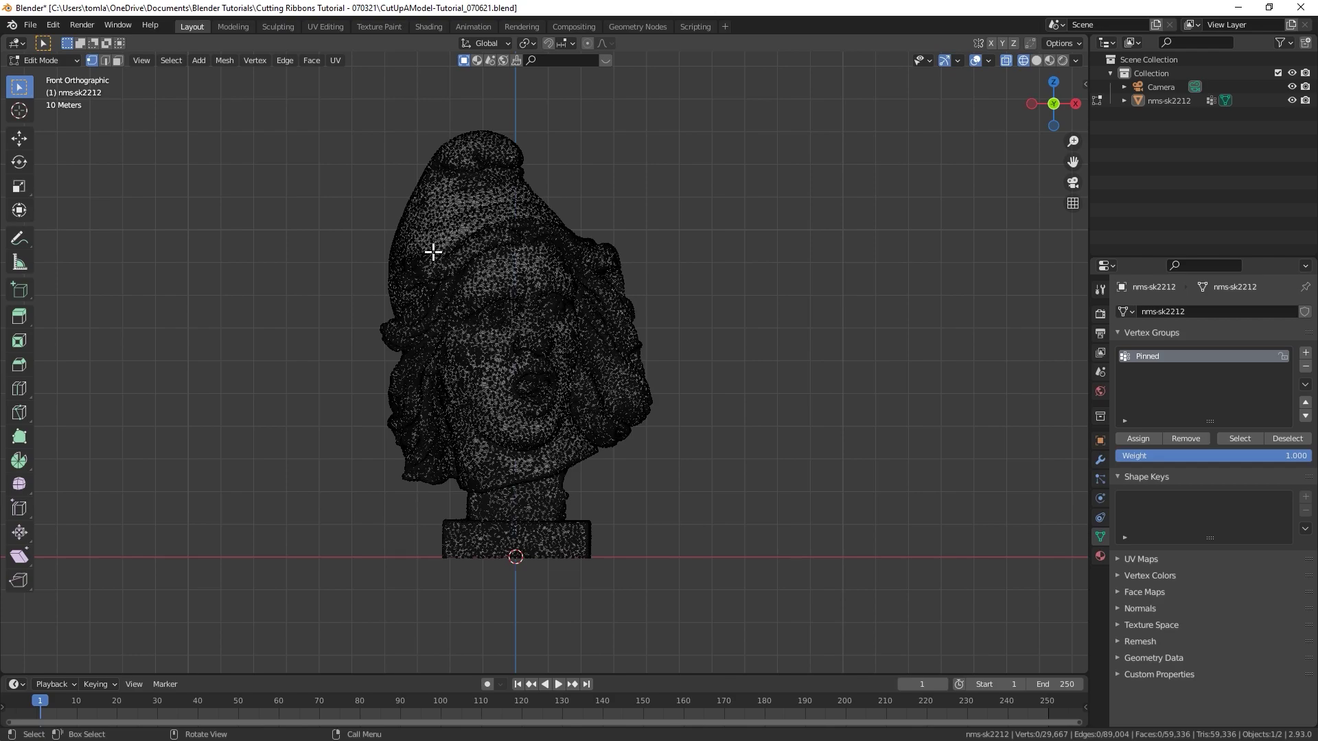
{"action": "key", "text": "k"}
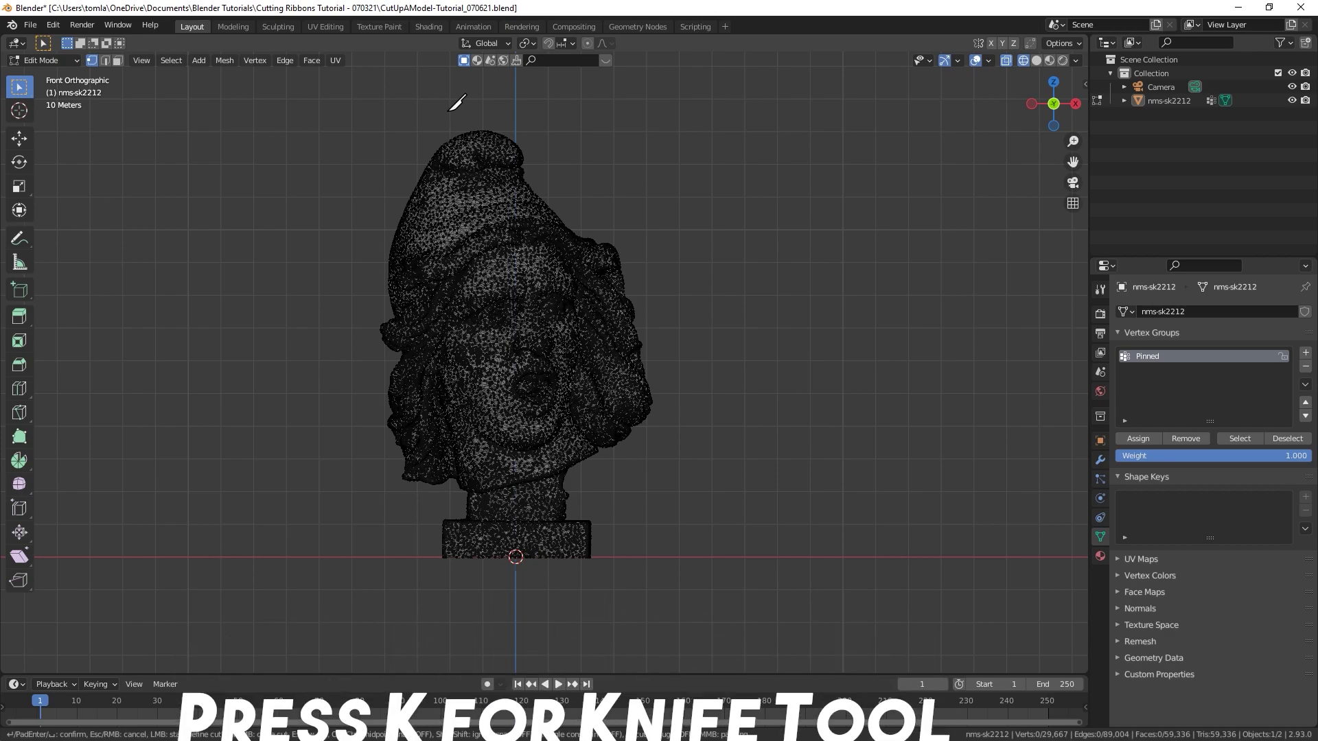
Step: Cut an angle-constrained knife line through the whole head and mark its edges sharp
{"action": "key", "text": "c"}
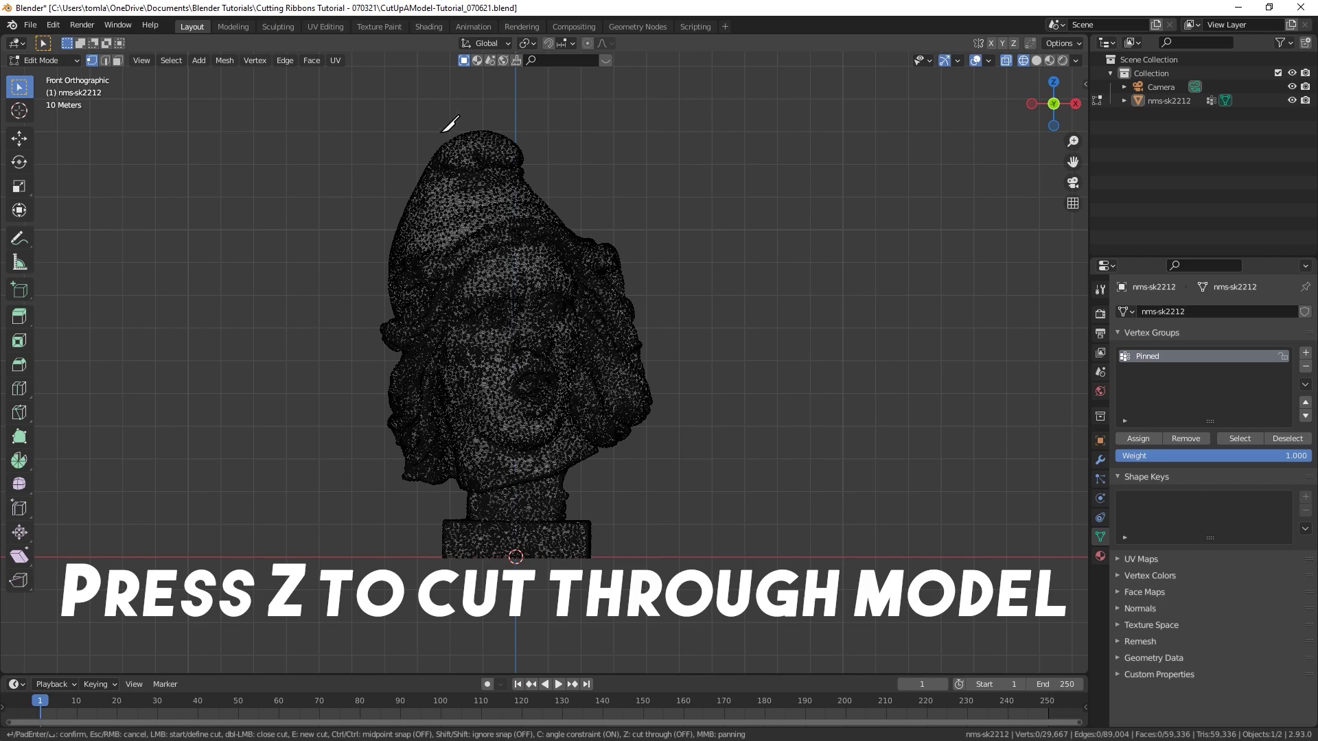
{"action": "key", "text": "z"}
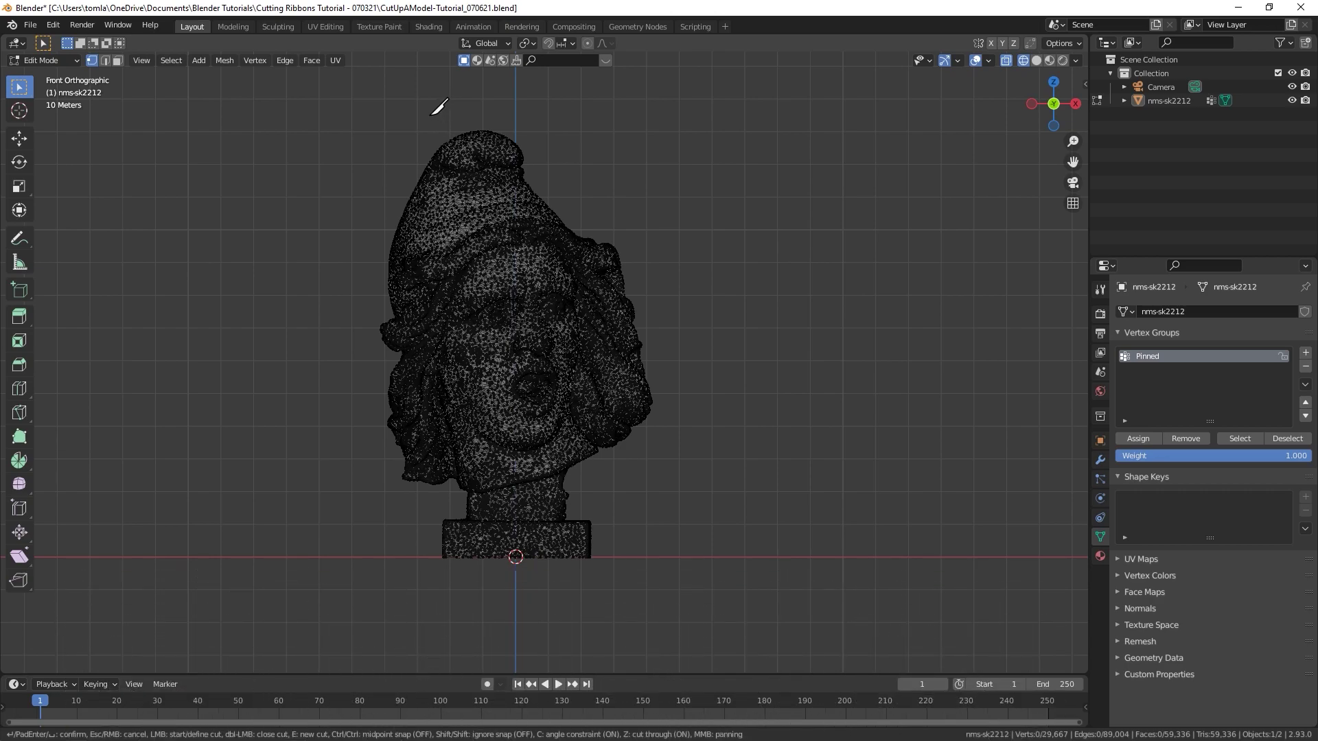
{"action": "left_click", "coordinate": [427, 115]}
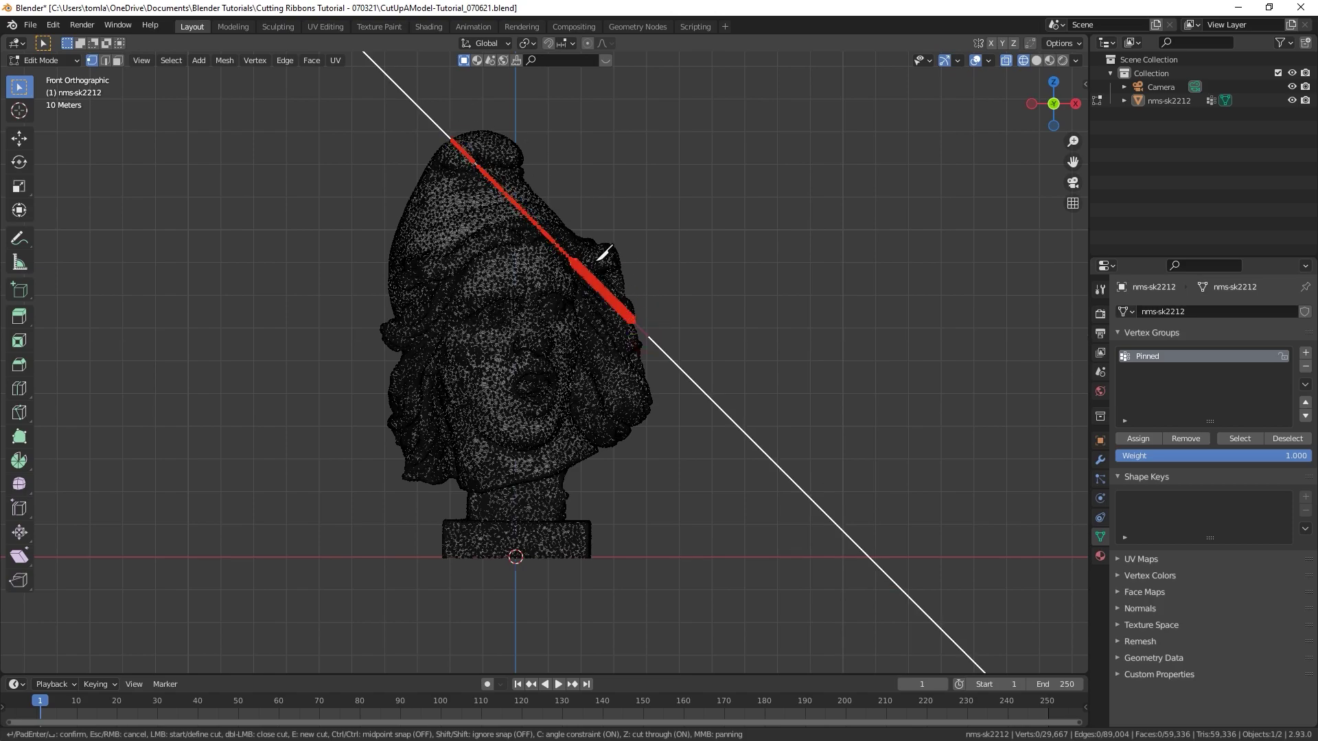
{"action": "left_click", "coordinate": [652, 333]}
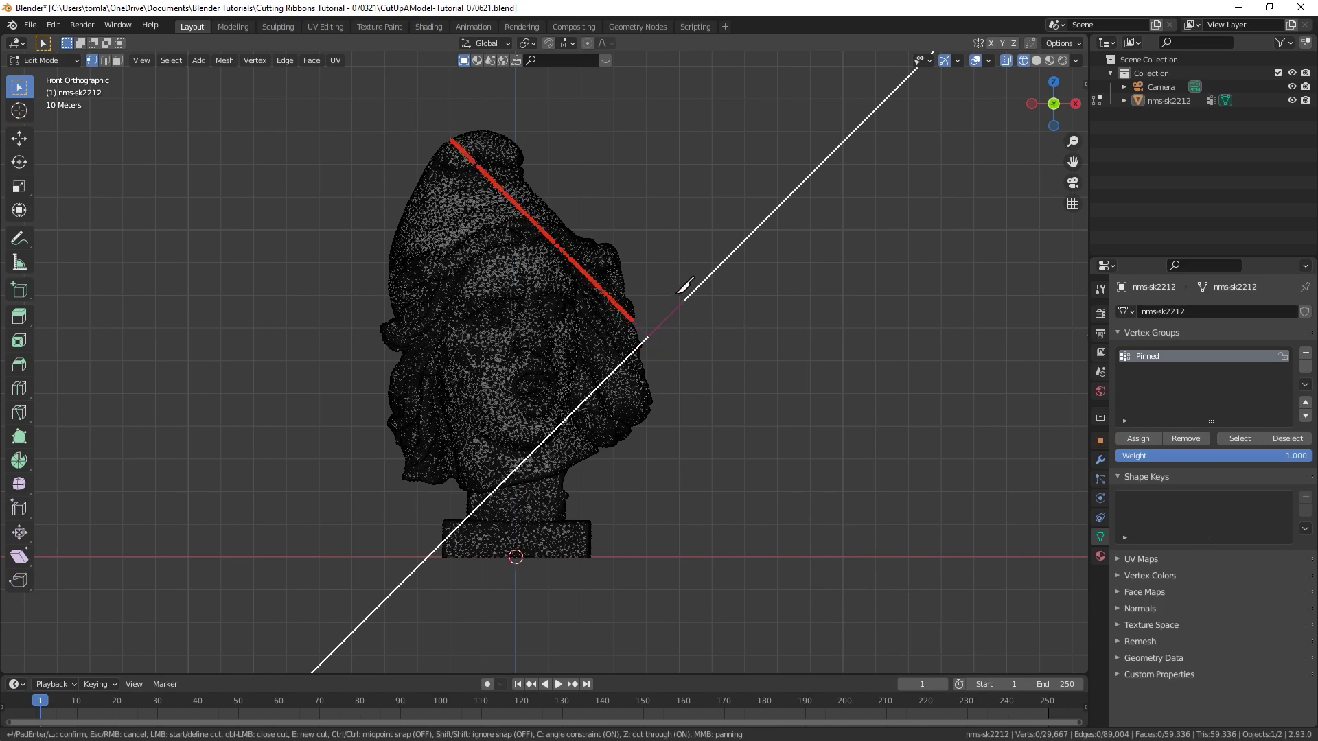
{"action": "key", "text": "Return"}
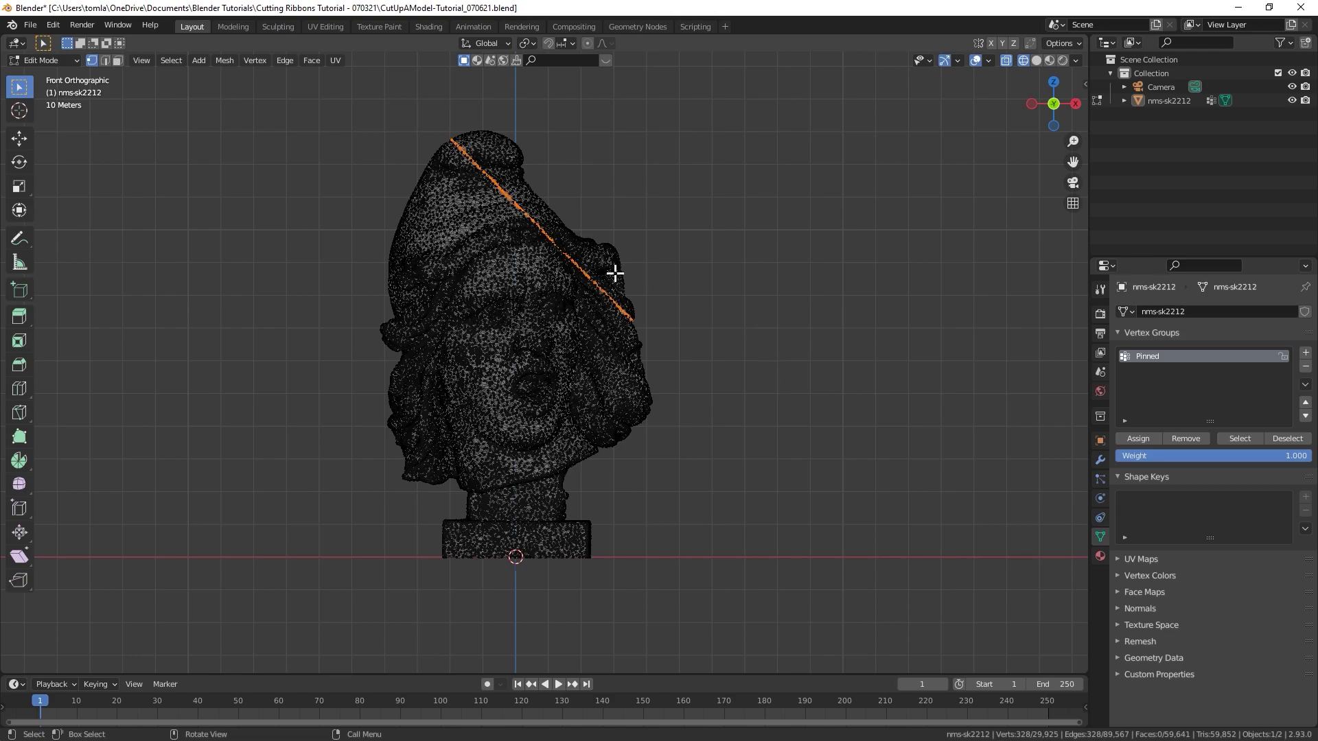
{"action": "key", "text": "ctrl+e"}
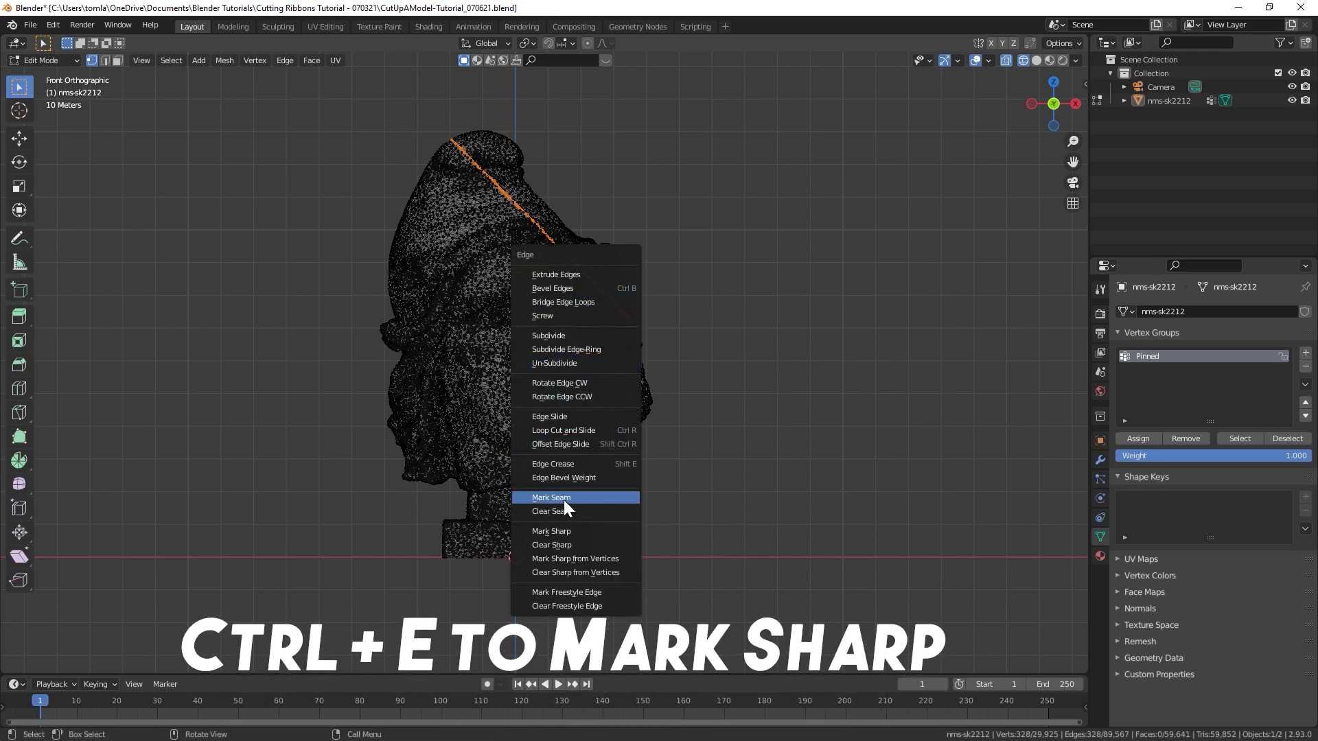
{"action": "left_click", "coordinate": [574, 536]}
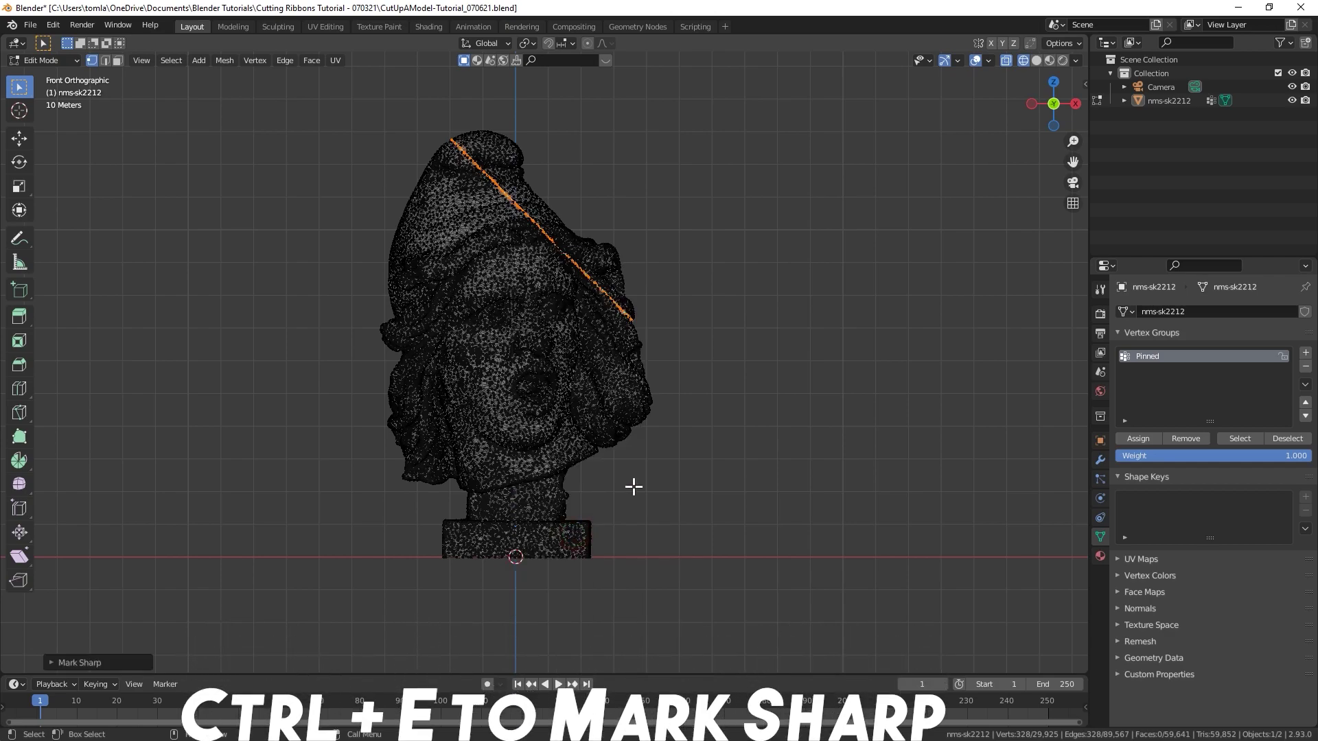
{"action": "left_click", "coordinate": [663, 321]}
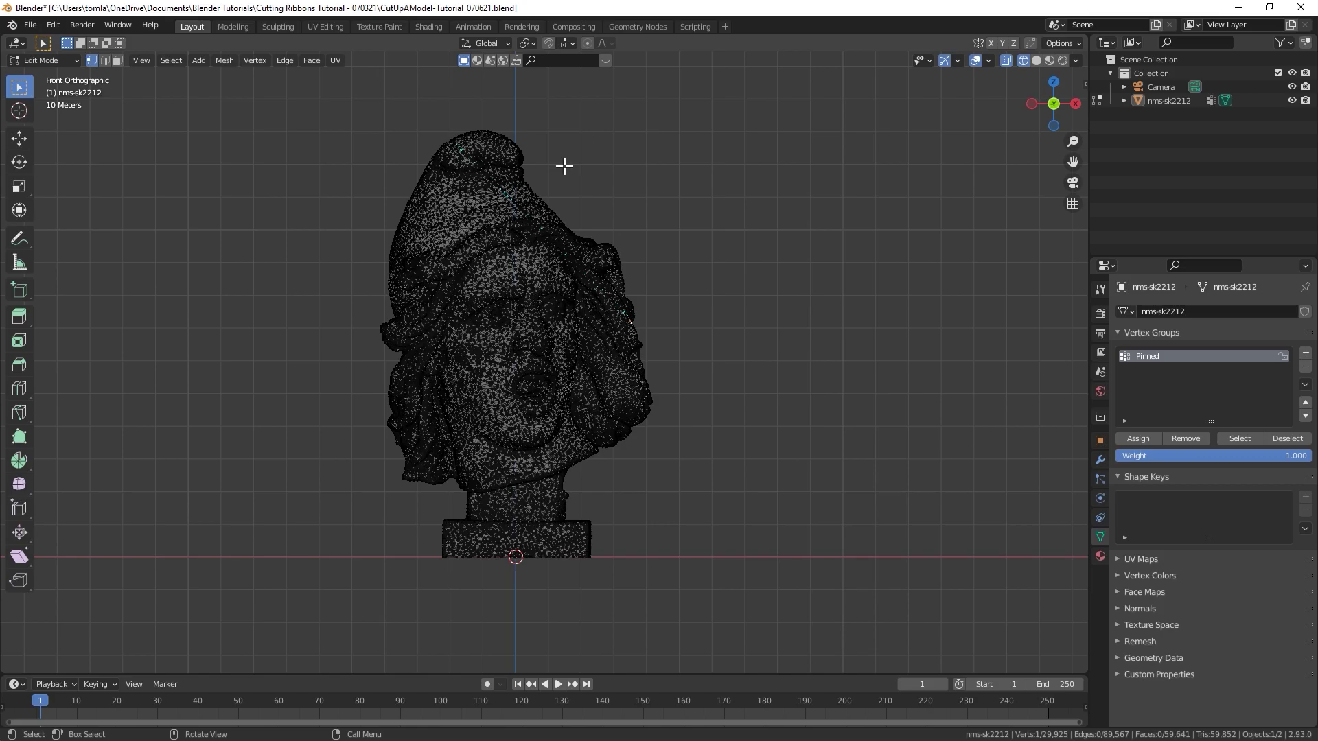
Step: Add two more knife cuts across the bust, reaching 63,173 faces, and return to Object Mode
{"action": "key", "text": "k"}
{"action": "left_click_drag", "start_coordinate": [382, 411], "coordinate": [671, 582]}
{"action": "key", "text": "Return"}
{"action": "key", "text": "k"}
{"action": "scroll", "coordinate": [438, 532], "scroll_direction": "up", "scroll_amount": 3}
{"action": "left_click_drag", "start_coordinate": [265, 303], "coordinate": [735, 641]}
{"action": "key", "text": "Return"}
{"action": "scroll", "coordinate": [668, 423], "scroll_direction": "down", "scroll_amount": 3}
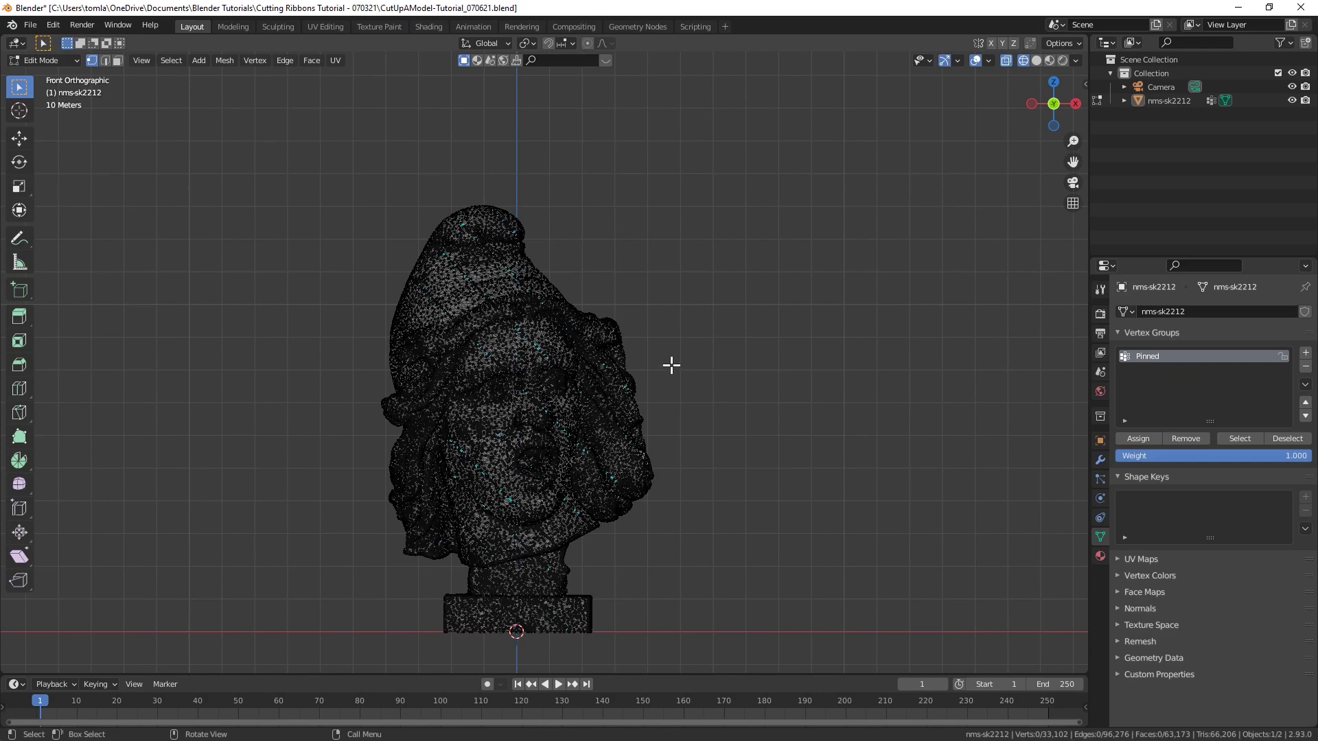
{"action": "key", "text": "Tab"}
{"action": "middle_click_drag", "start_coordinate": [671, 365], "coordinate": [668, 364]}
Step: Add an Edge Split modifier to the bust
{"action": "scroll", "coordinate": [653, 379], "scroll_direction": "down", "scroll_amount": 3}
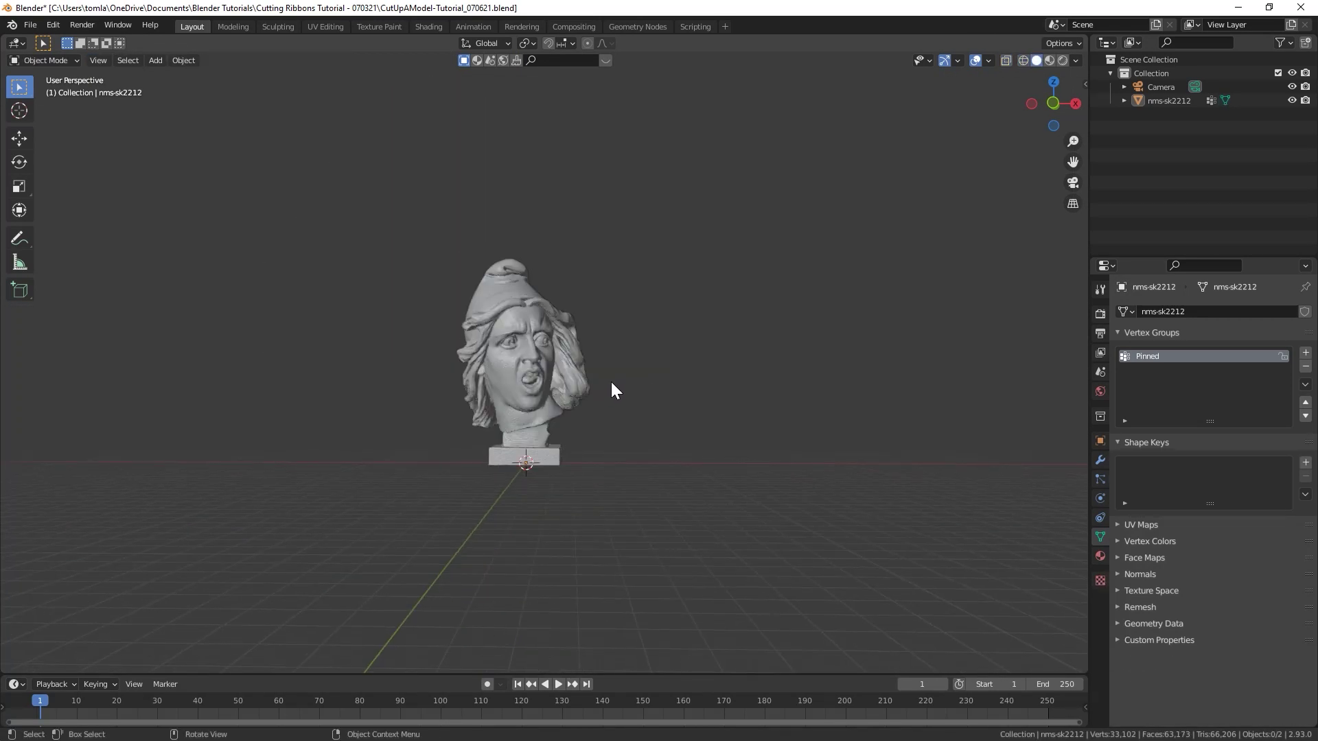
{"action": "scroll", "coordinate": [611, 382], "scroll_direction": "up", "scroll_amount": 3}
{"action": "left_click", "coordinate": [1100, 459]}
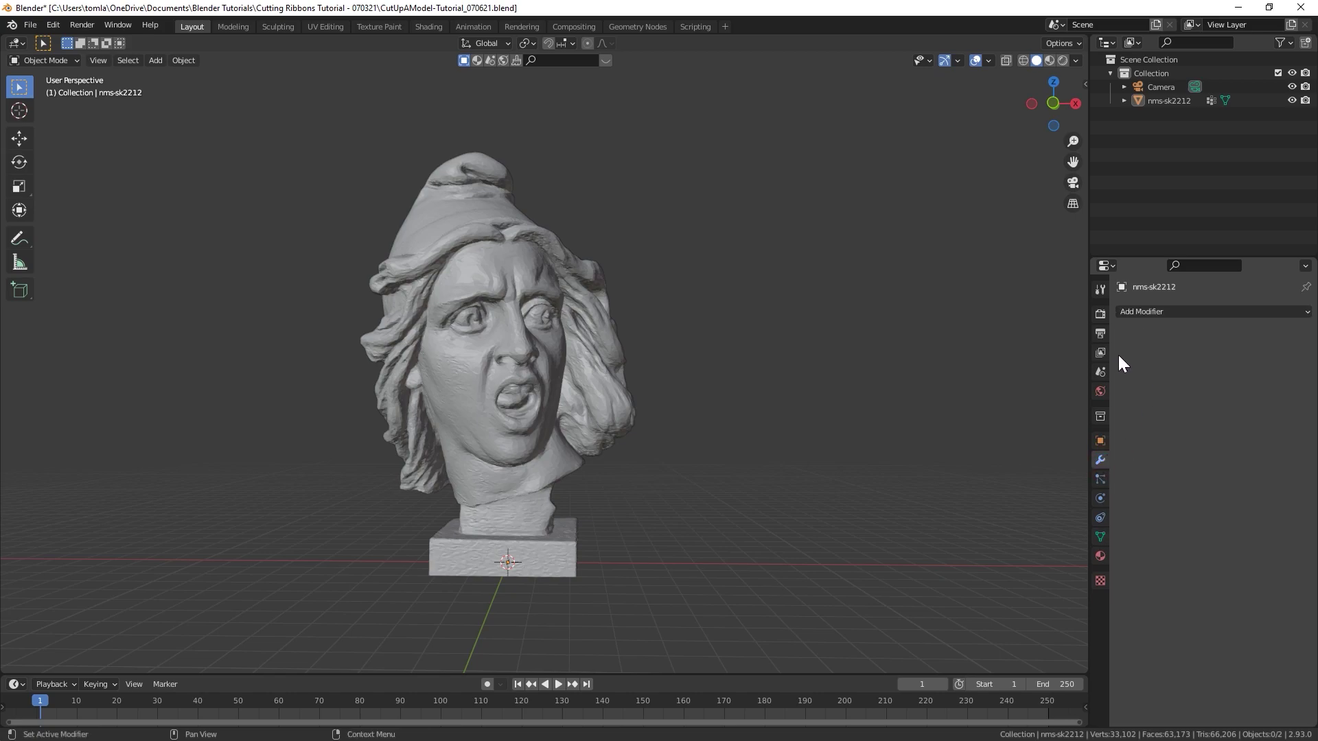
{"action": "left_click", "coordinate": [1156, 309]}
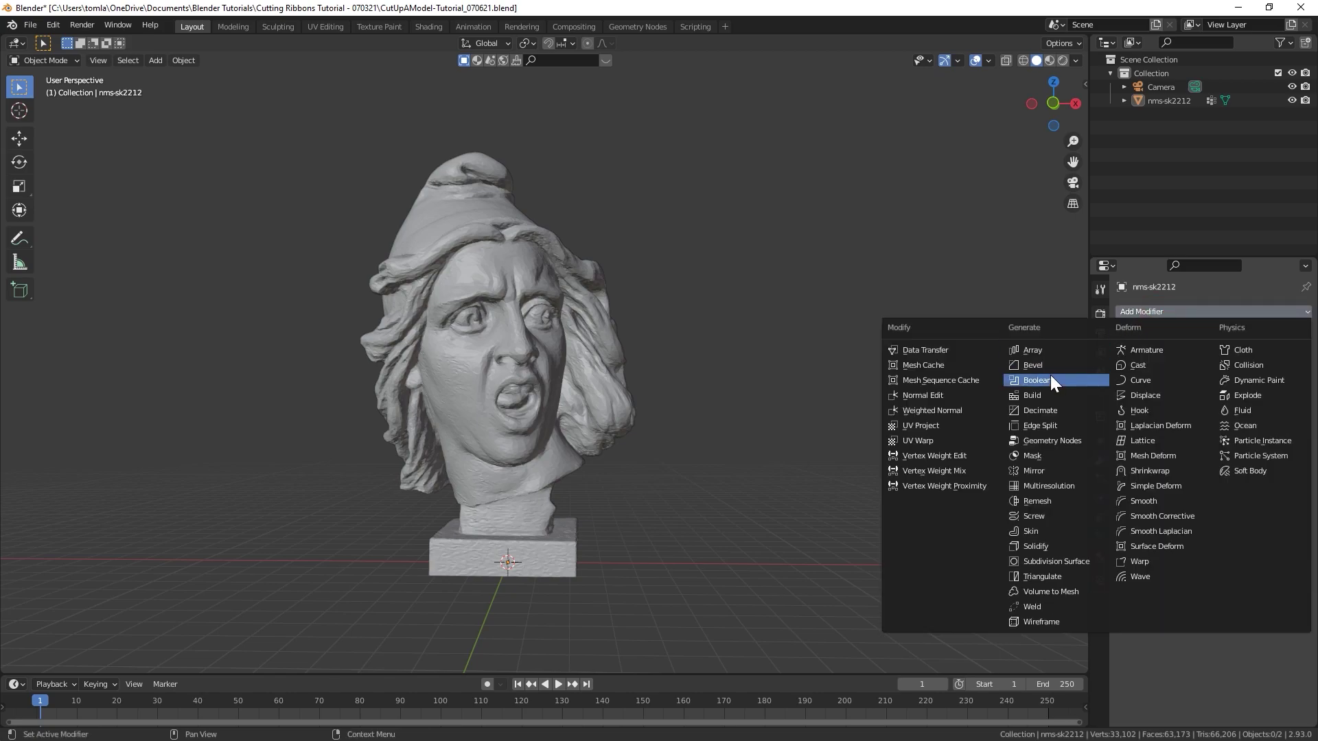
{"action": "left_click", "coordinate": [1053, 427]}
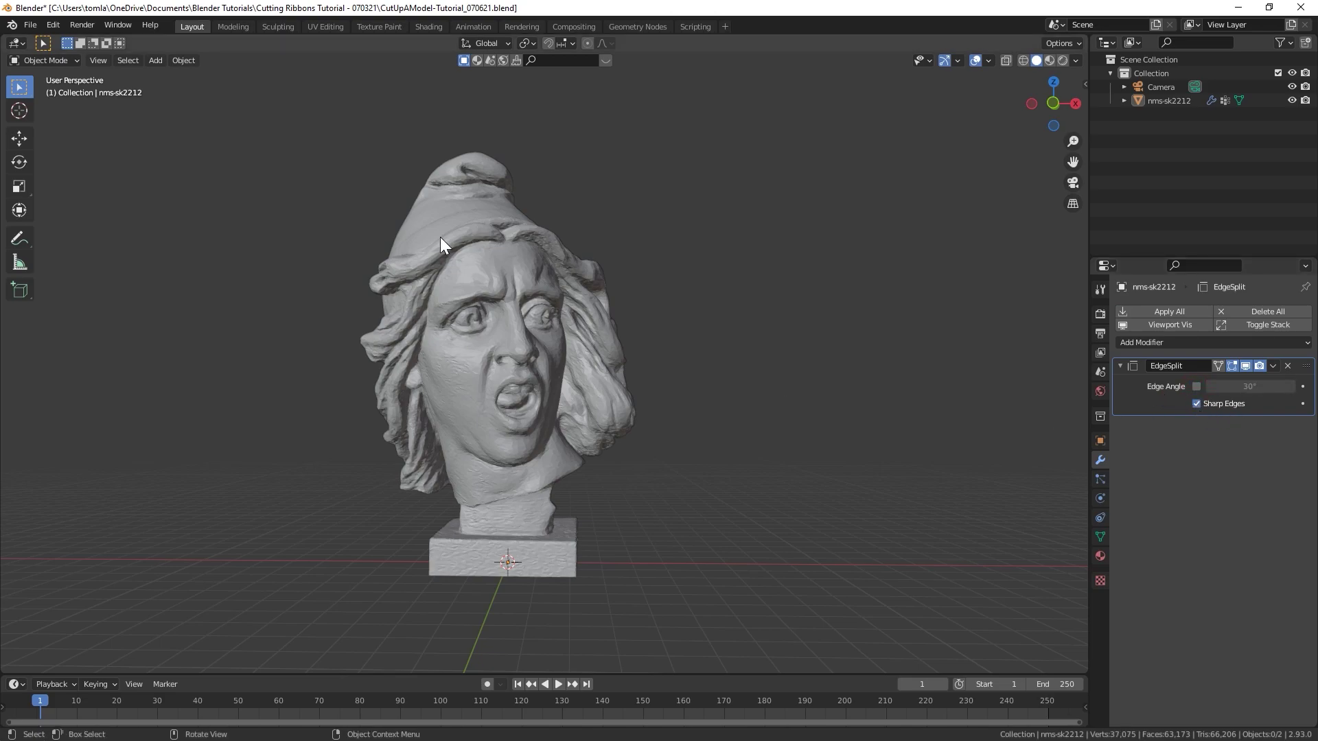
Step: Save the file, view the bust front orthographic, and collapse the EdgeSplit panel
{"action": "key", "text": "KP_5"}
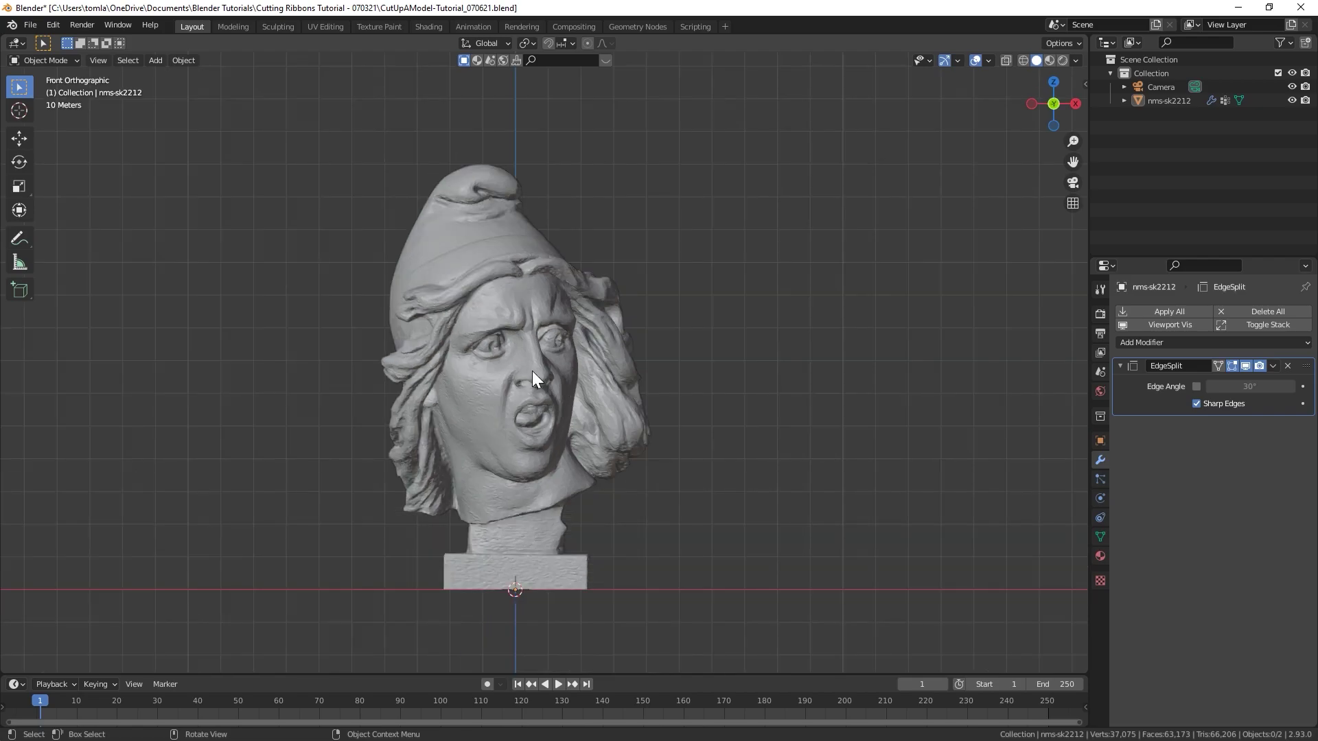
{"action": "key", "text": "ctrl+s"}
{"action": "key", "text": "KP_1"}
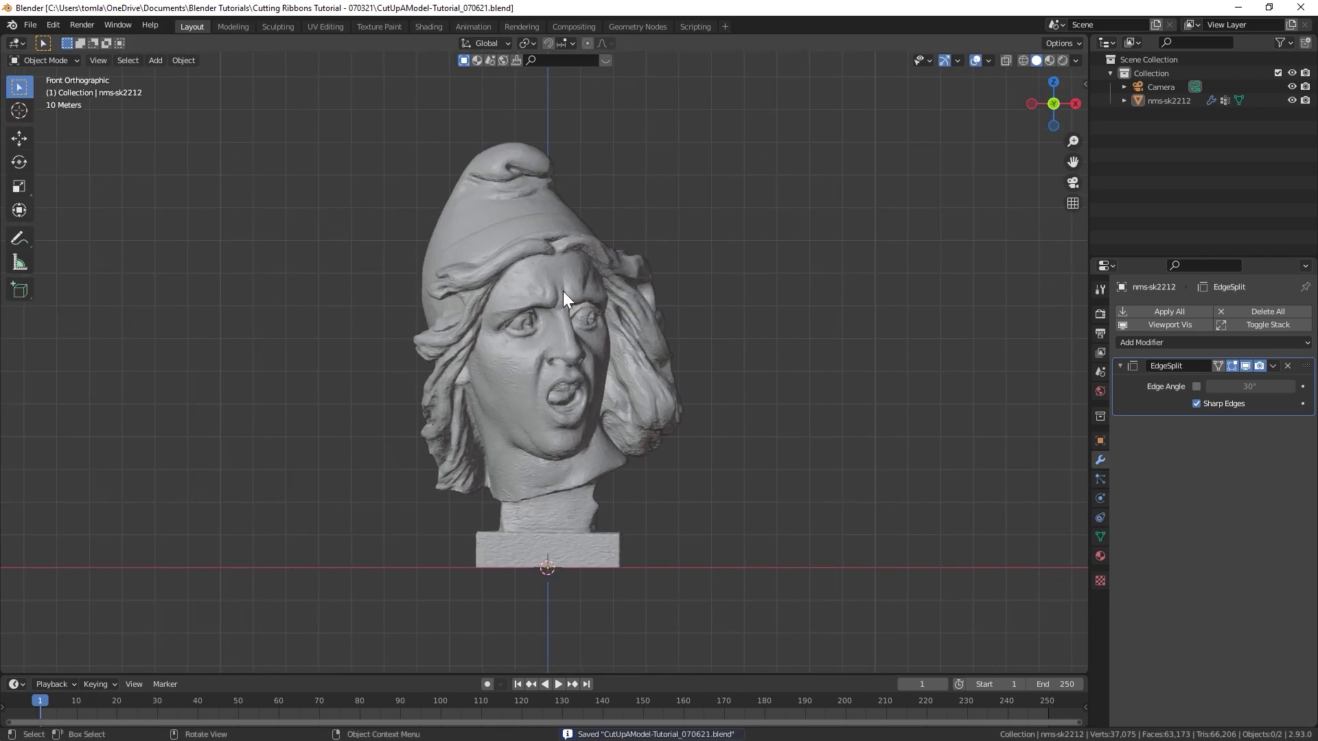
{"action": "left_click", "coordinate": [1122, 368]}
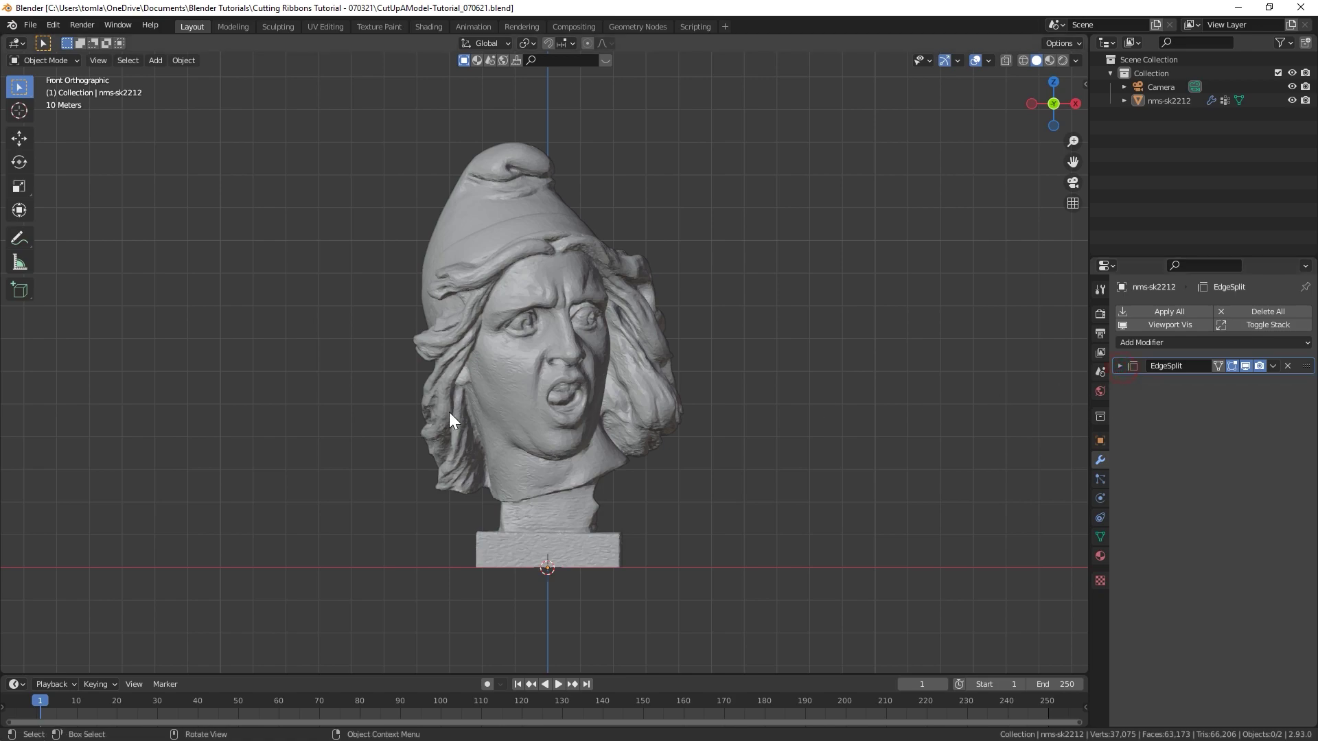
{"action": "left_click", "coordinate": [541, 417]}
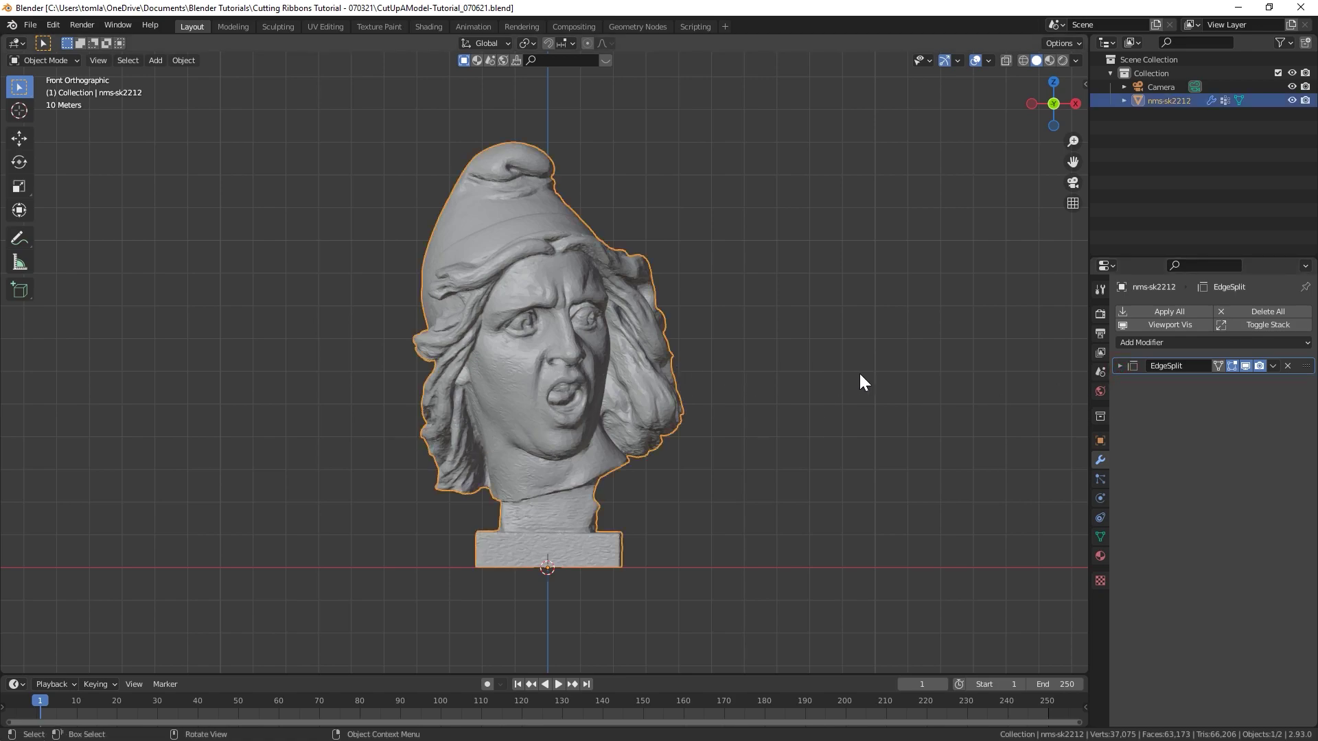
Step: Add a Vertex Weight Proximity modifier below EdgeSplit using the Pinned vertex group
{"action": "left_click", "coordinate": [1179, 343]}
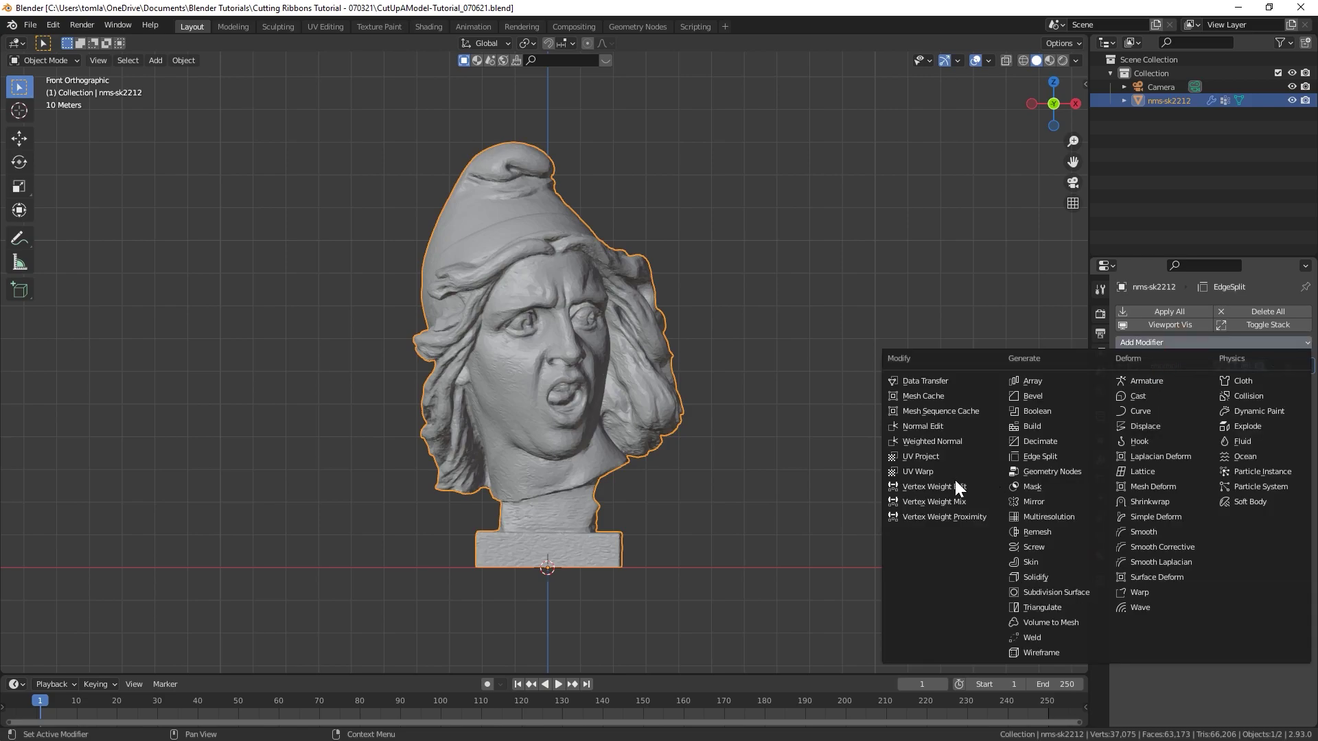
{"action": "left_click", "coordinate": [968, 518]}
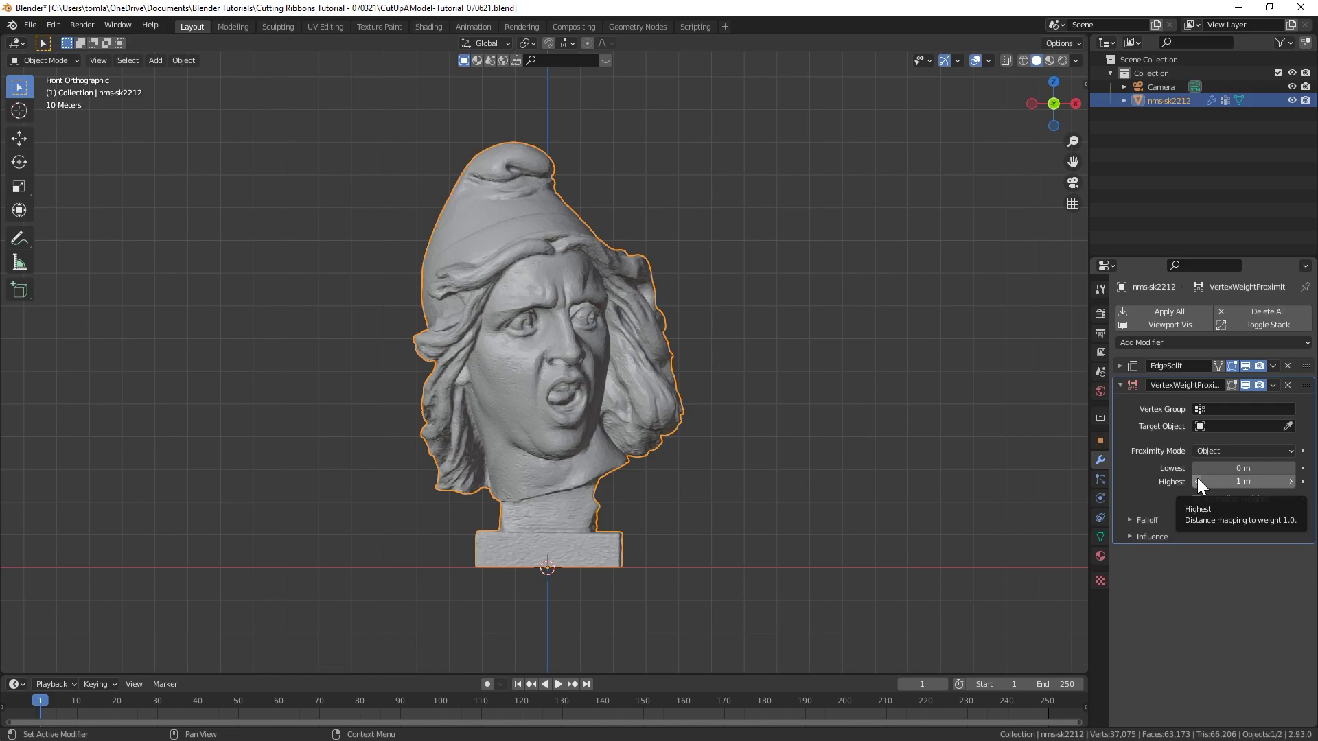
{"action": "left_click", "coordinate": [1202, 410]}
{"action": "left_click", "coordinate": [1178, 427]}
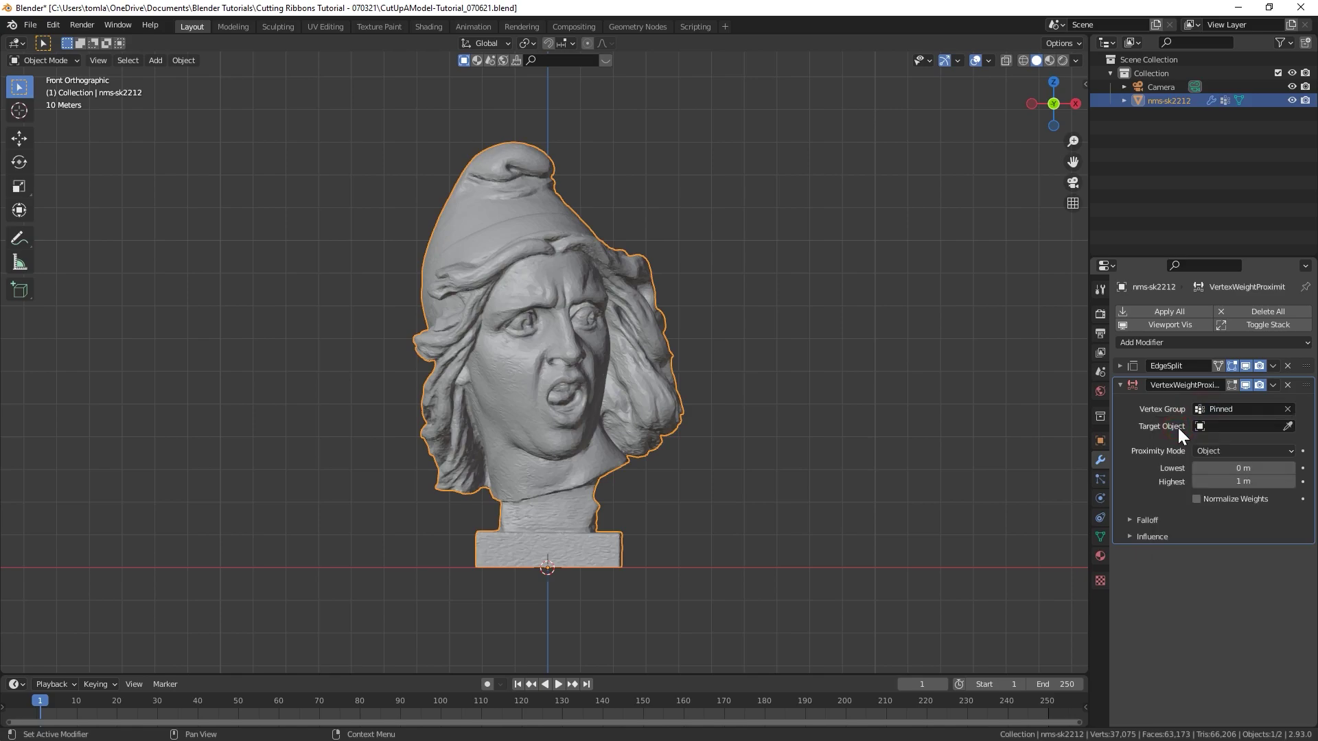
{"action": "scroll", "coordinate": [567, 429], "scroll_direction": "down", "scroll_amount": 1}
Step: Add a Cube Empty at the world origin
{"action": "key", "text": "shift+a"}
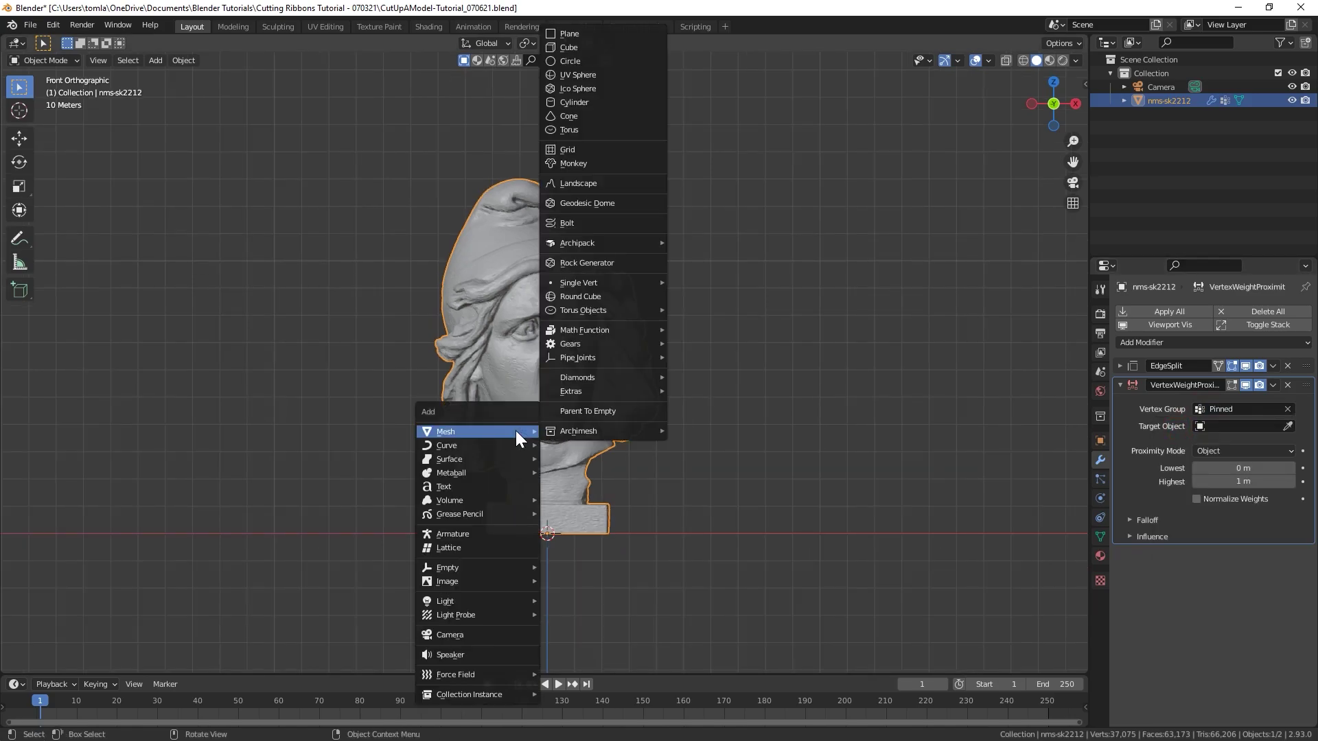
{"action": "mouse_move", "coordinate": [476, 599]}
{"action": "mouse_move", "coordinate": [489, 566]}
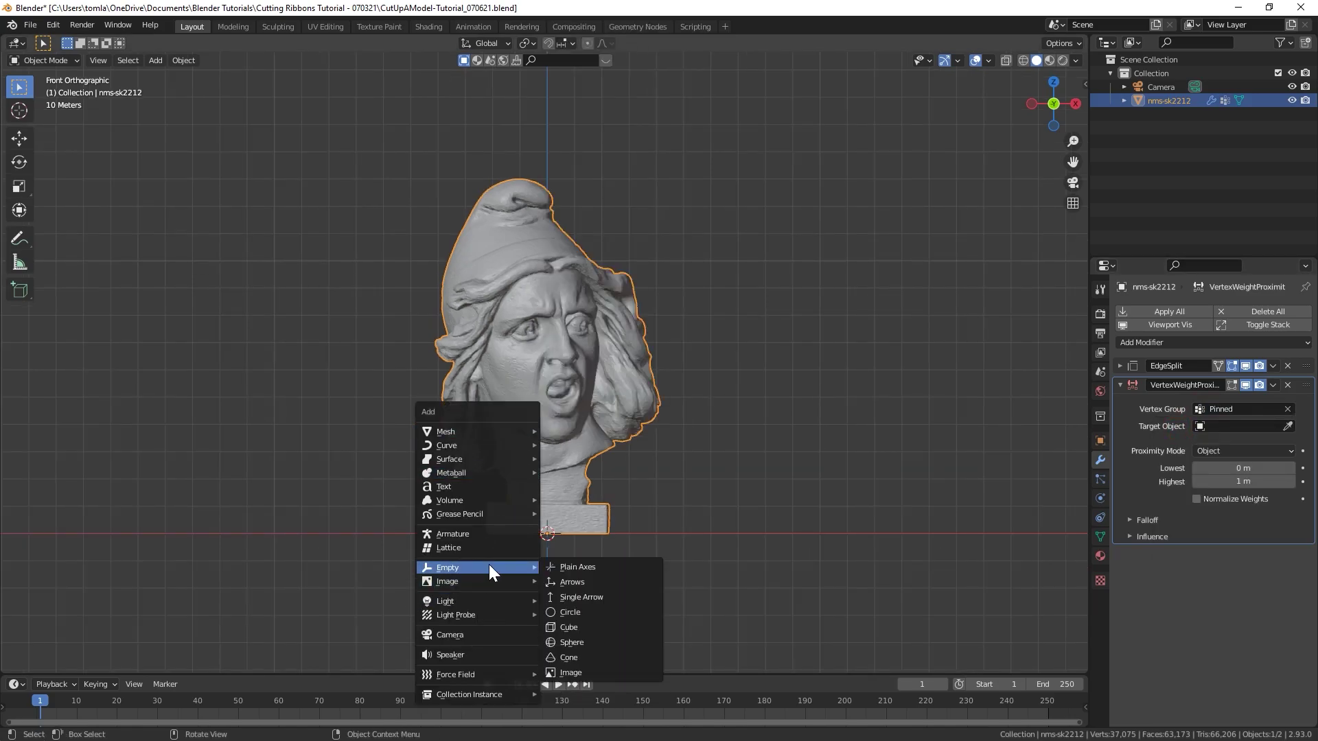
{"action": "left_click", "coordinate": [589, 628]}
{"action": "scroll", "coordinate": [573, 454], "scroll_direction": "down", "scroll_amount": 3}
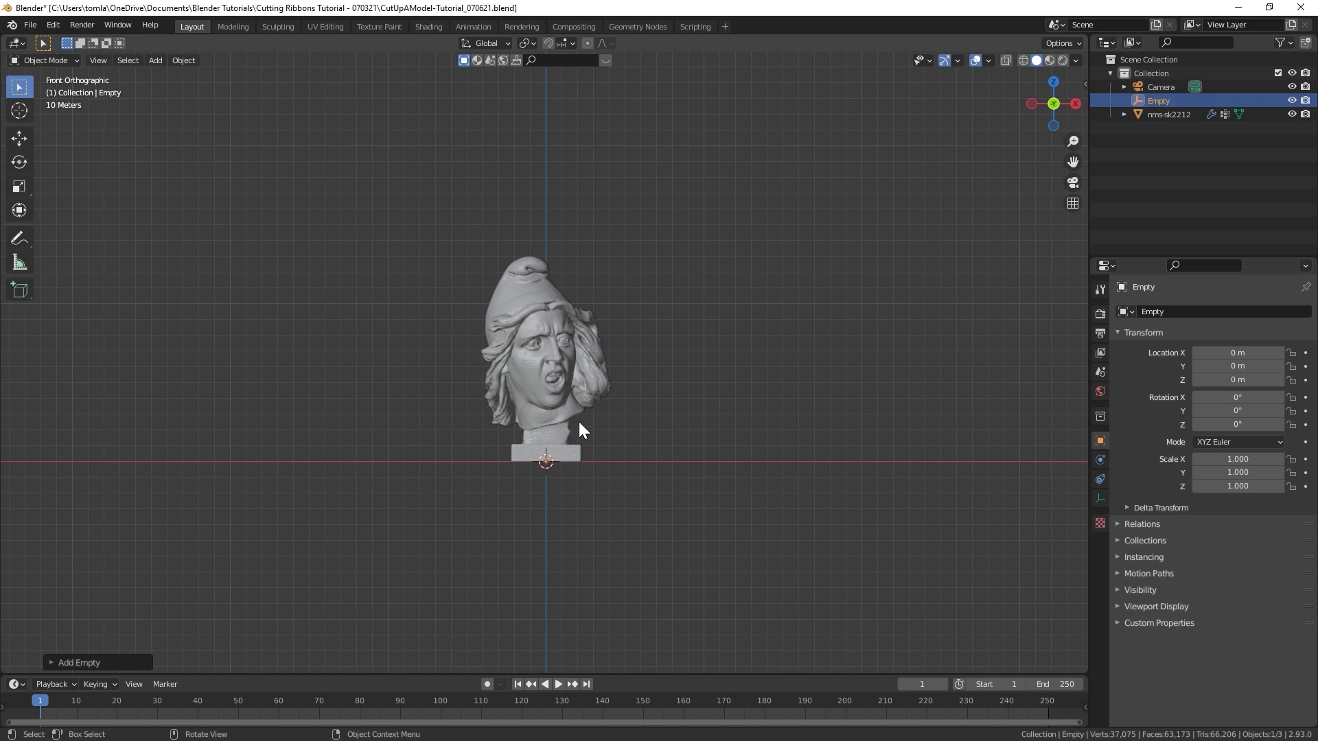
Step: Try resizing the Empty, reverting it to scale 1.000, then select the bust
{"action": "key", "text": "s"}
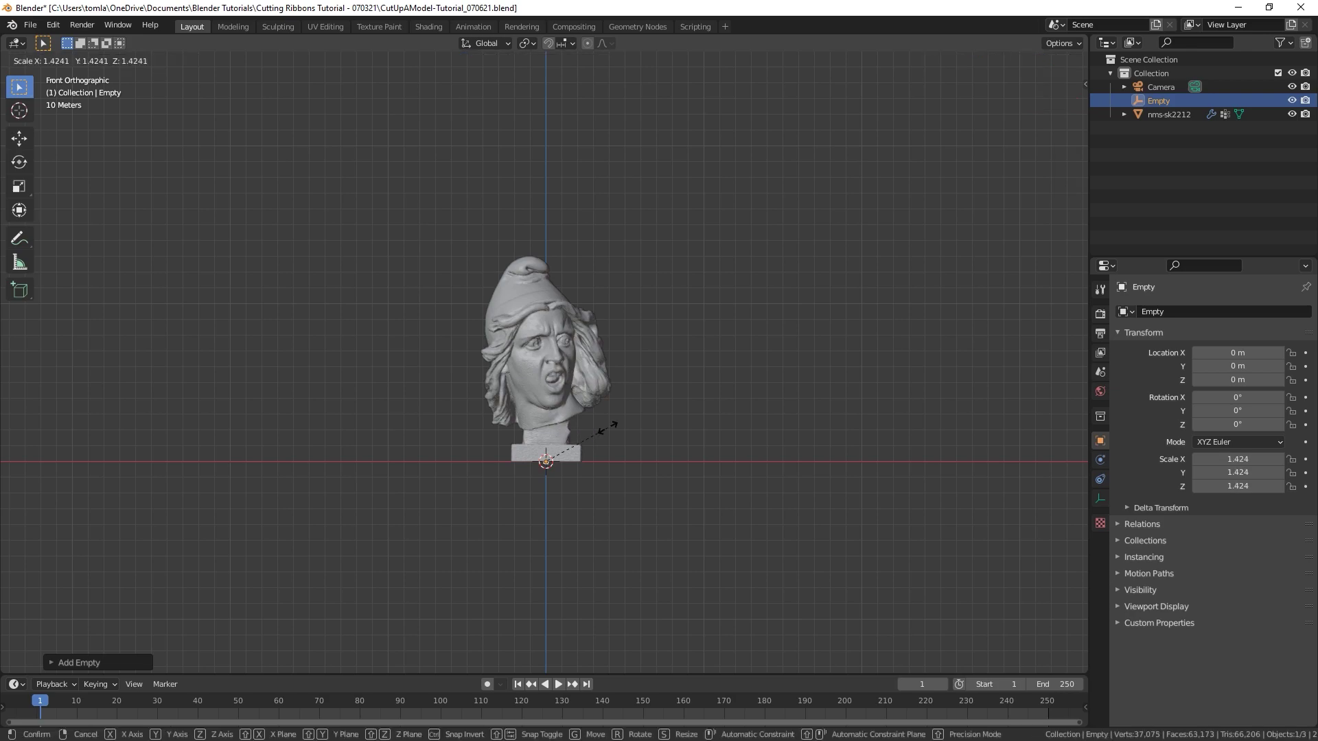
{"action": "left_click", "coordinate": [682, 441]}
{"action": "key", "text": "s"}
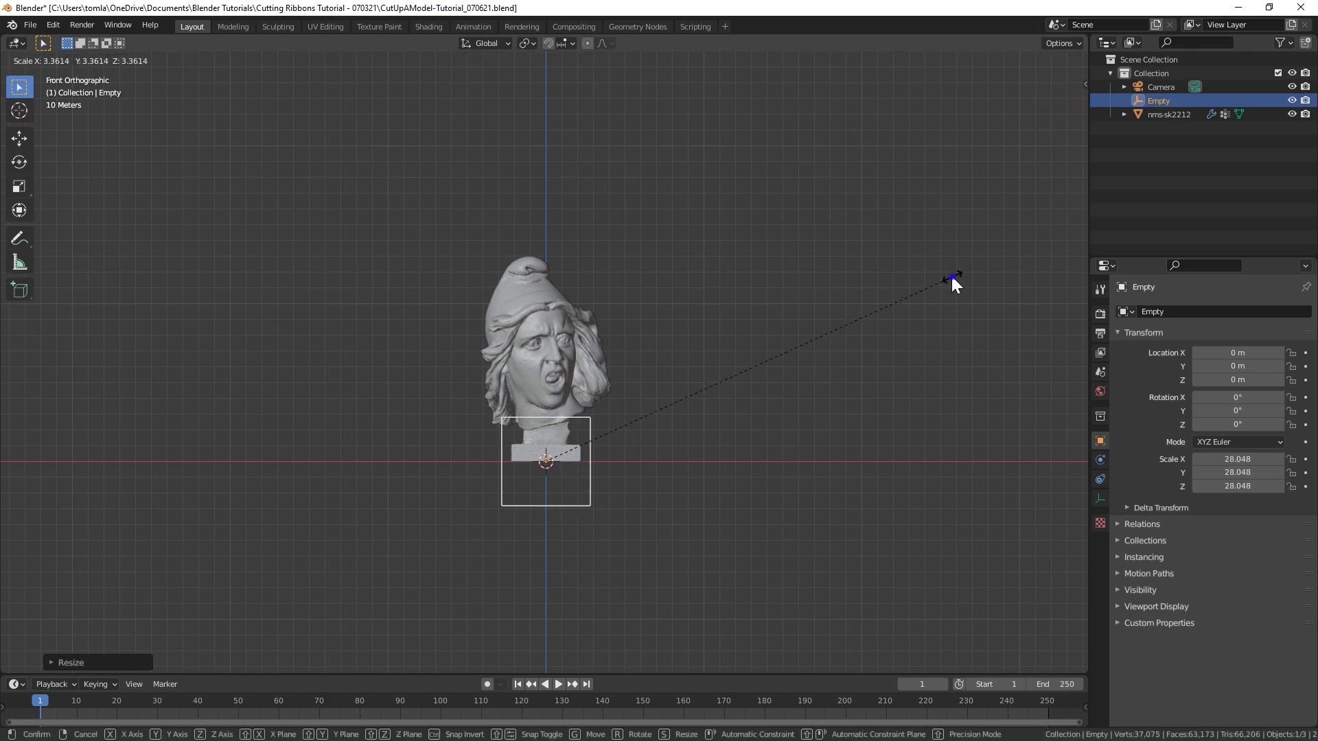
{"action": "key", "text": "Escape"}
{"action": "scroll", "coordinate": [591, 480], "scroll_direction": "up", "scroll_amount": 4}
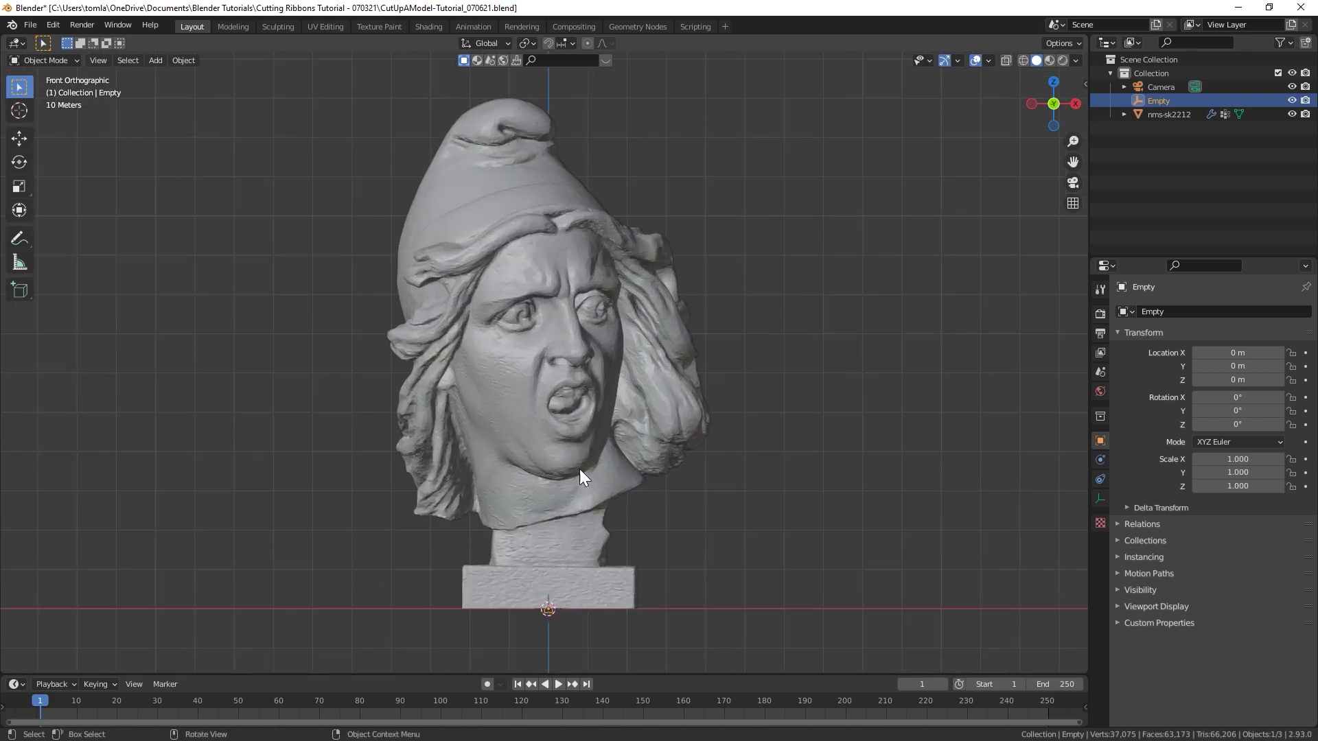
{"action": "left_click", "coordinate": [581, 468]}
Step: Shrink the bust to 0.2, apply that scale, and reselect the Empty
{"action": "key", "text": "s"}
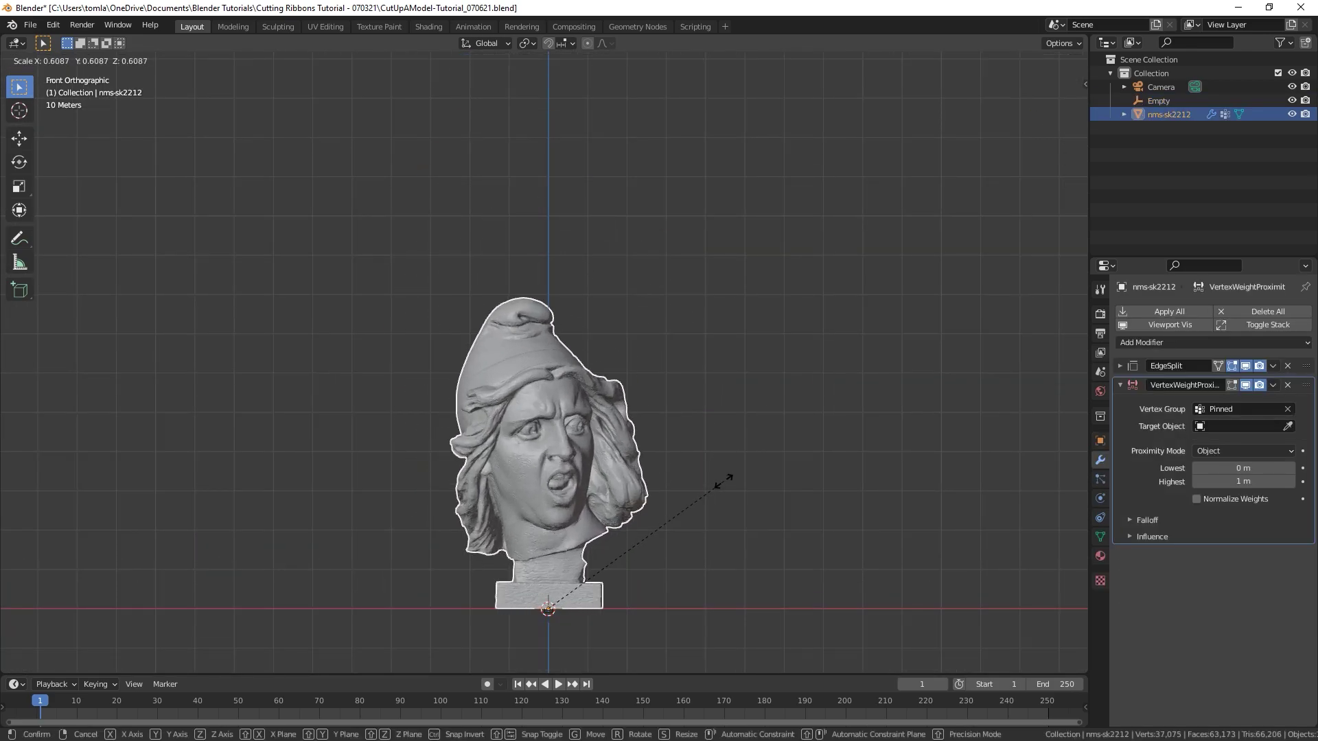
{"action": "right_click", "coordinate": [696, 499]}
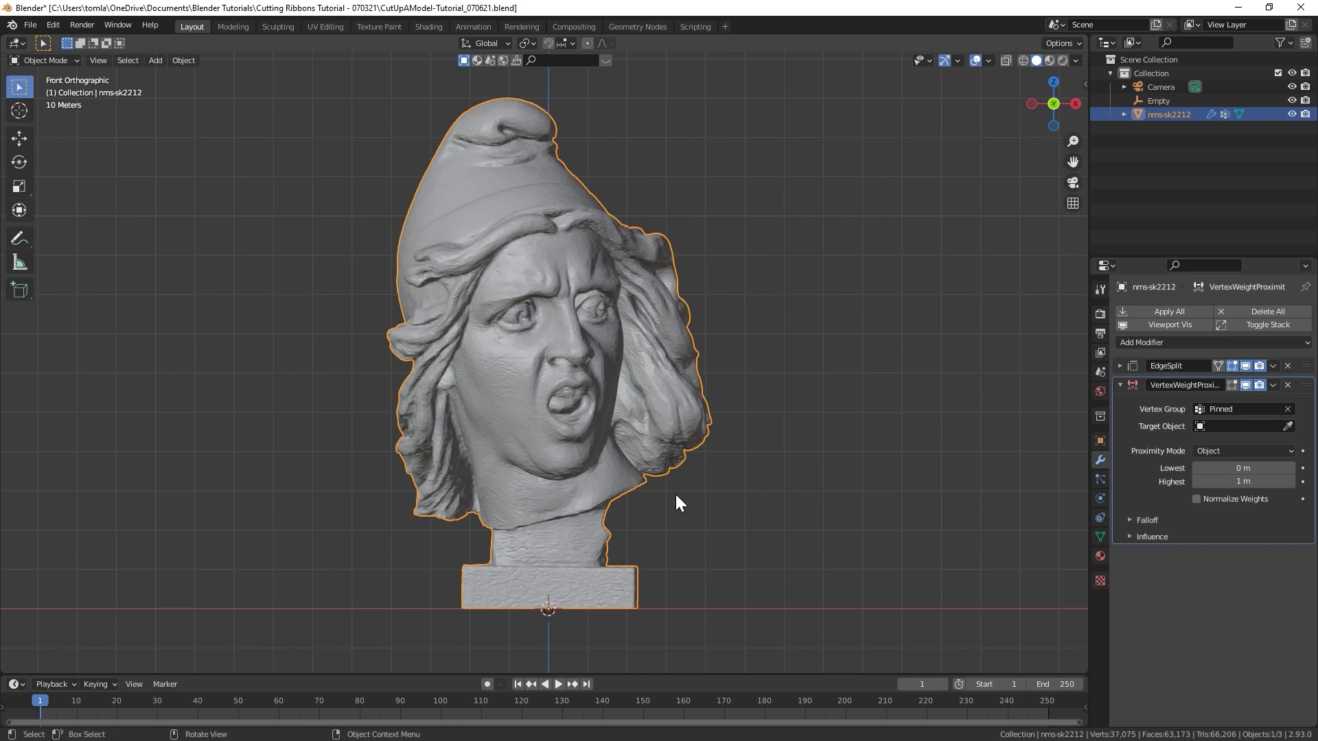
{"action": "type", "text": "s.2"}
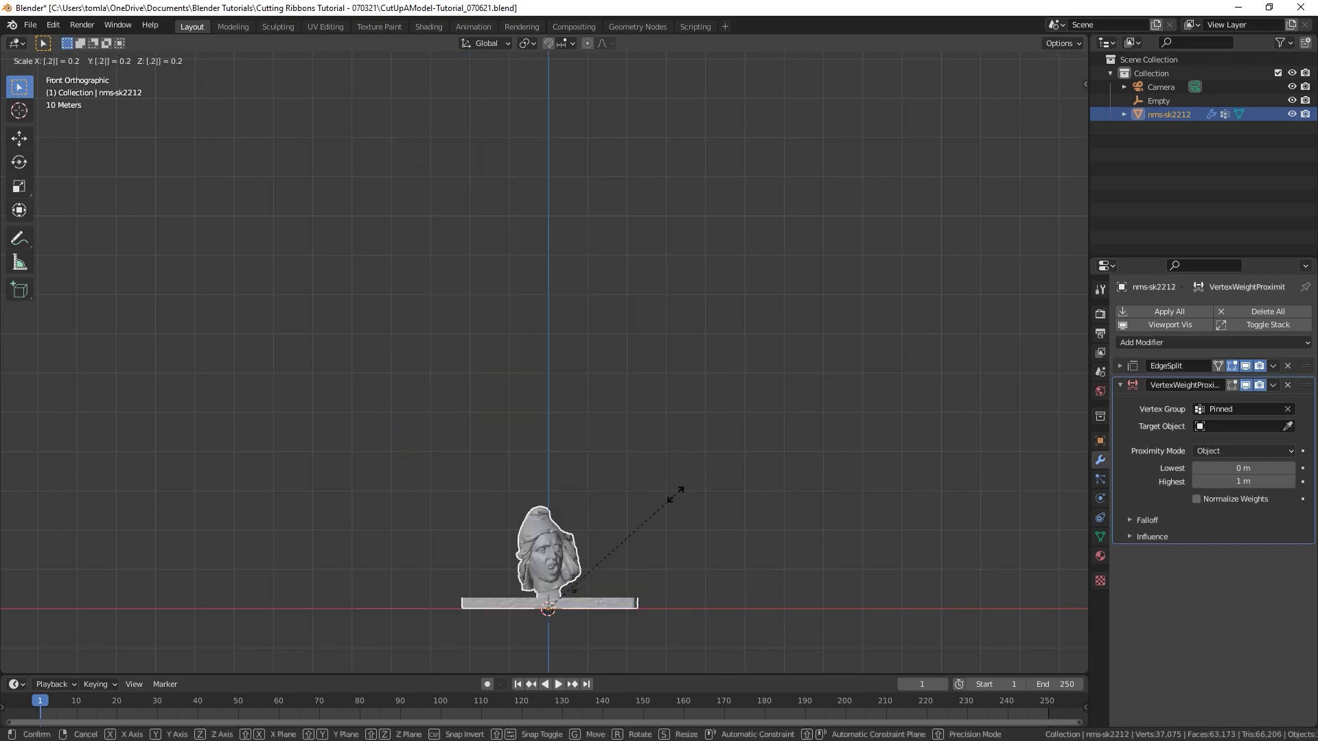
{"action": "key", "text": "Return"}
{"action": "key", "text": "KP_Decimal"}
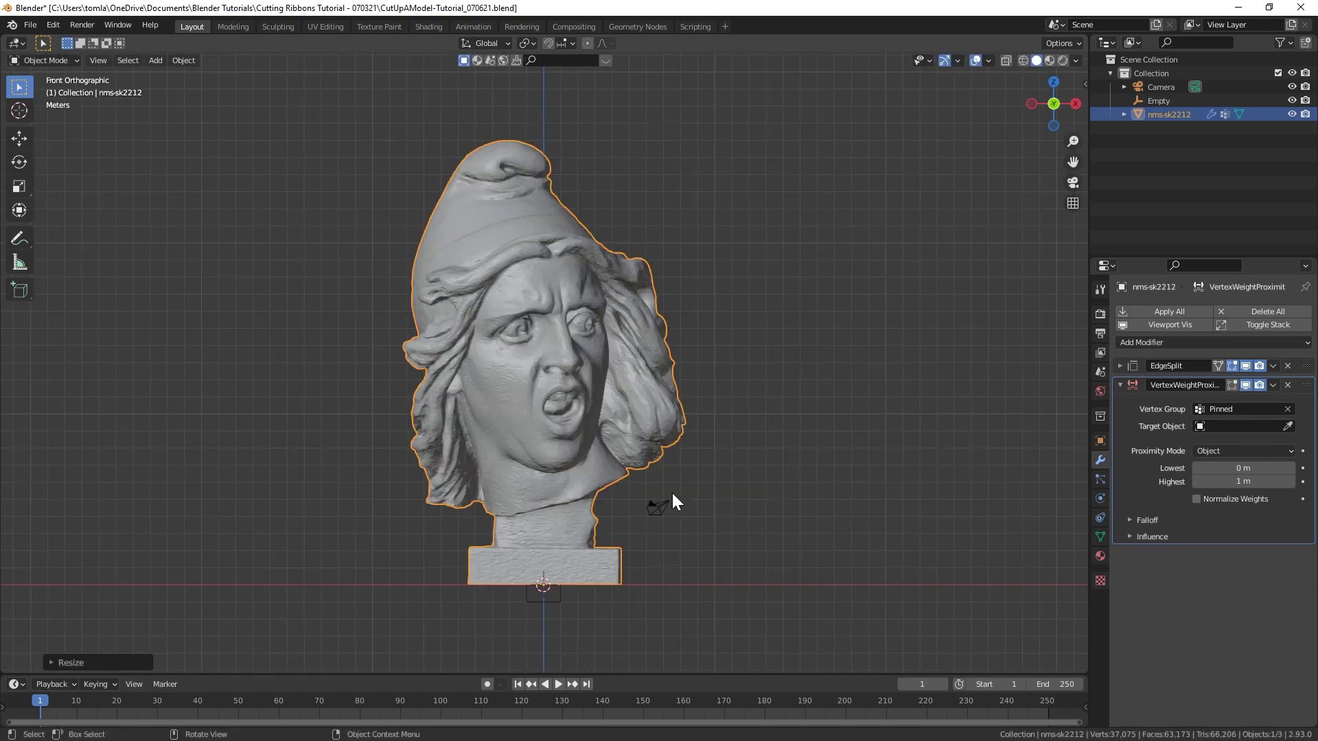
{"action": "key", "text": "ctrl+a"}
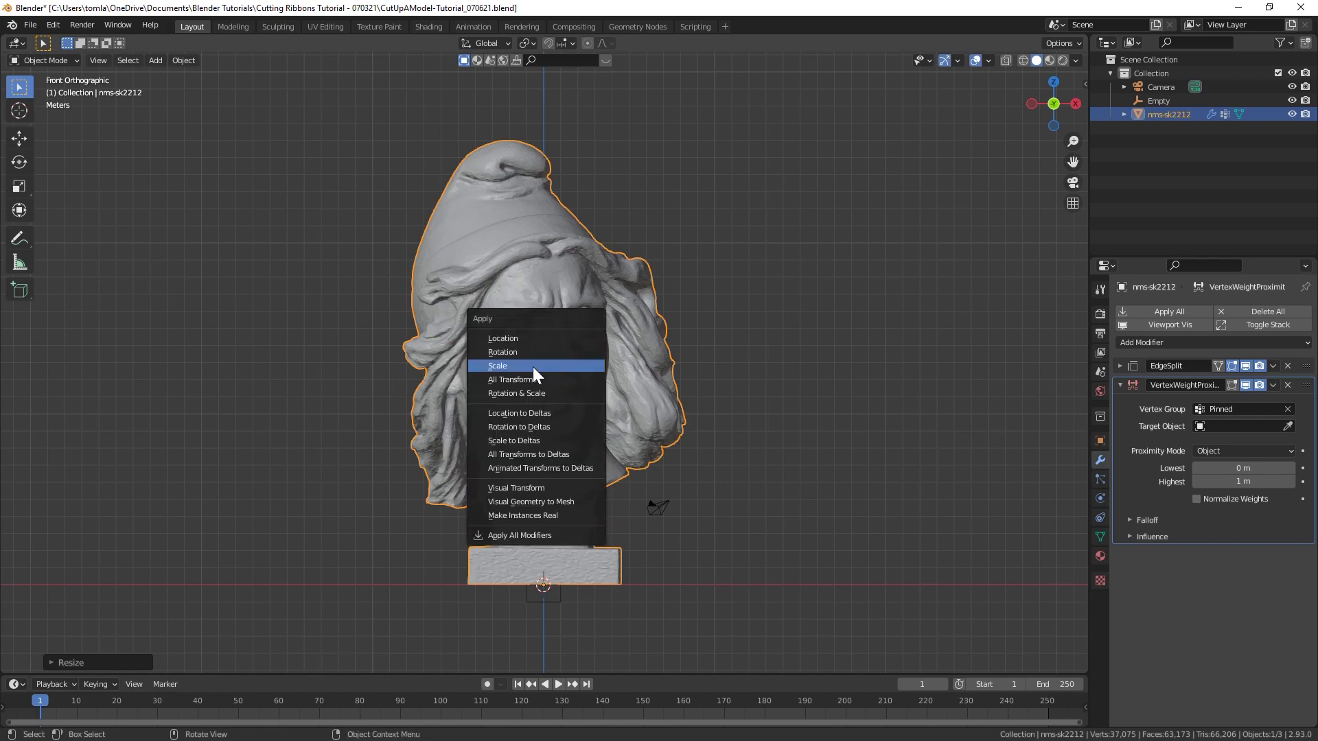
{"action": "left_click", "coordinate": [533, 366]}
{"action": "left_click", "coordinate": [553, 594]}
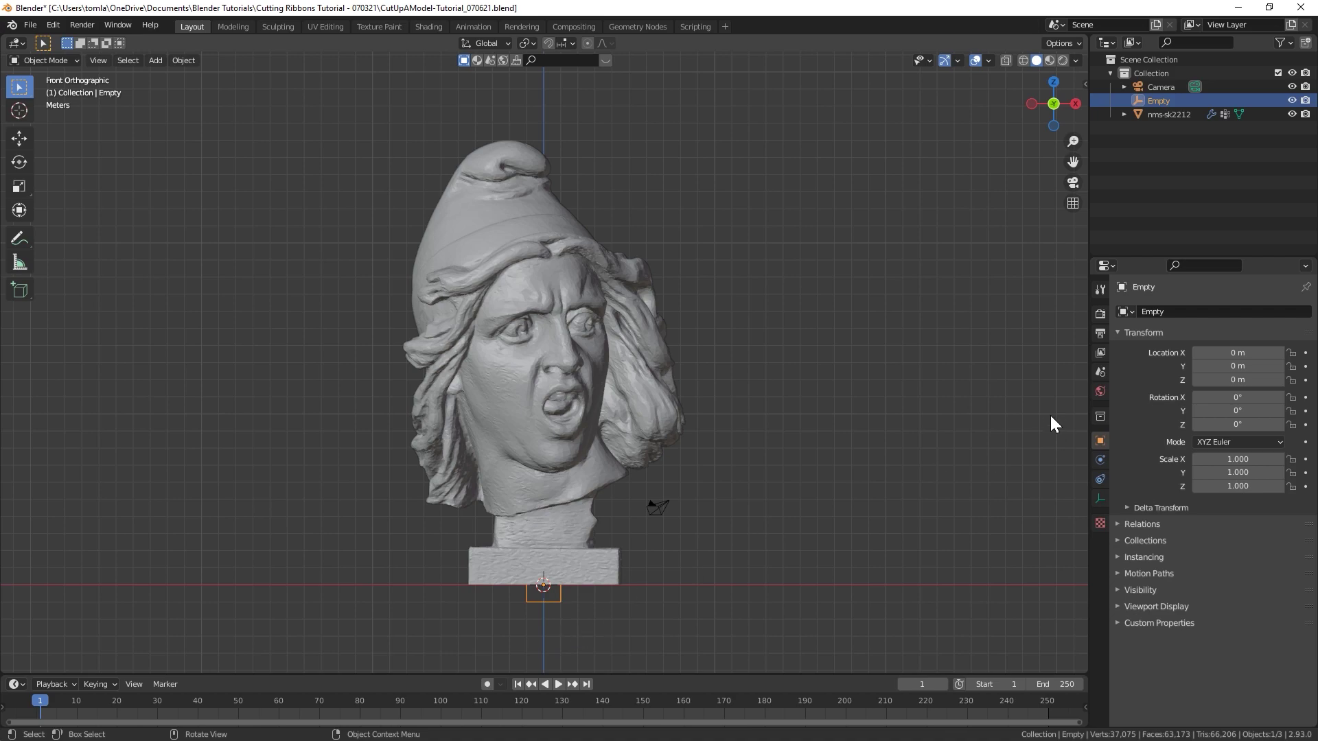
Step: Rename the Empty to 'Cutter Empty' and save the file
{"action": "left_click", "coordinate": [1152, 313]}
{"action": "type", "text": "Cutter Empty"}
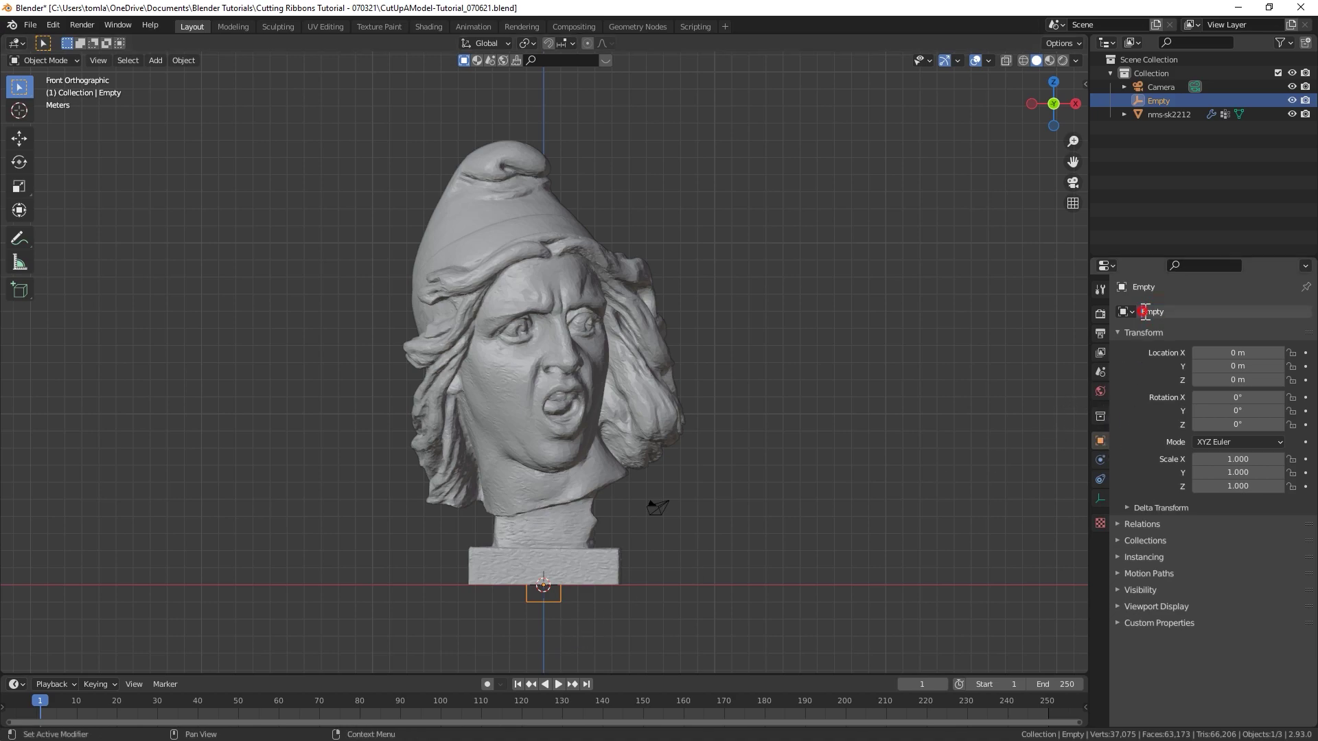
{"action": "key", "text": "Return"}
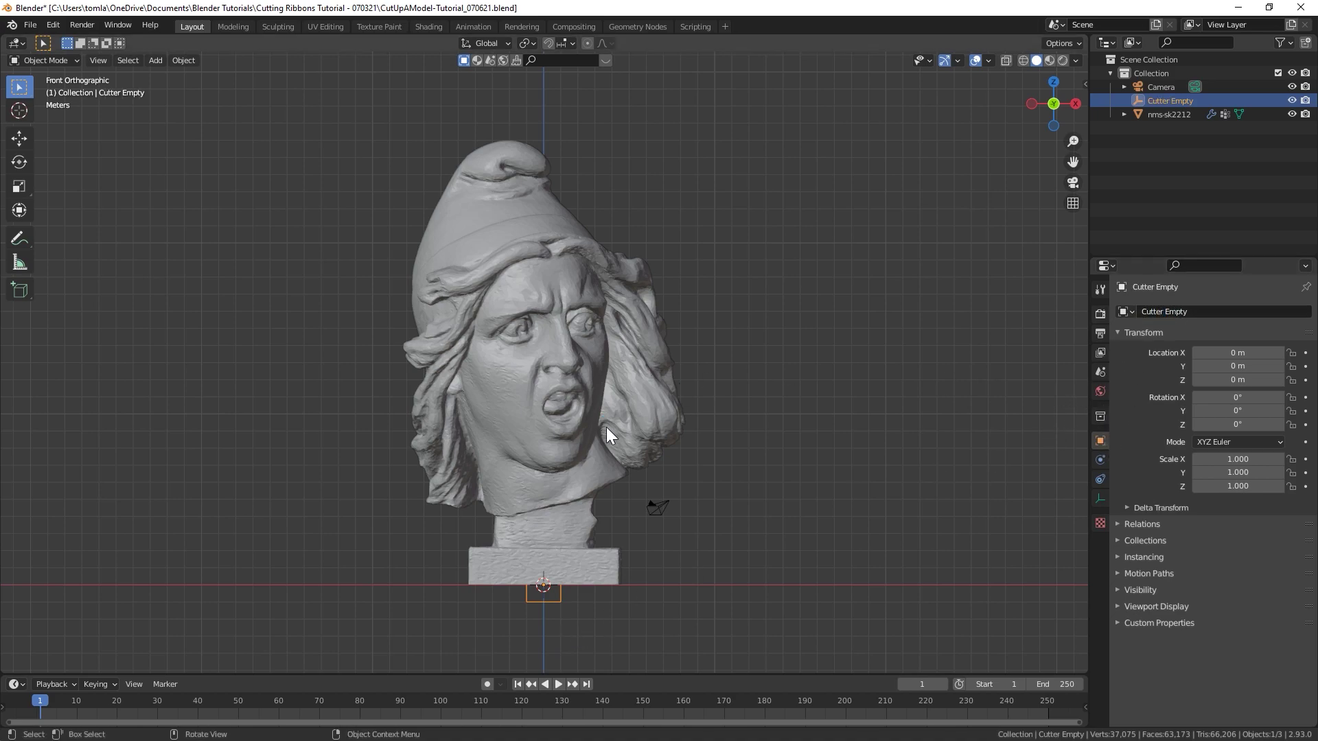
{"action": "key", "text": "ctrl+s"}
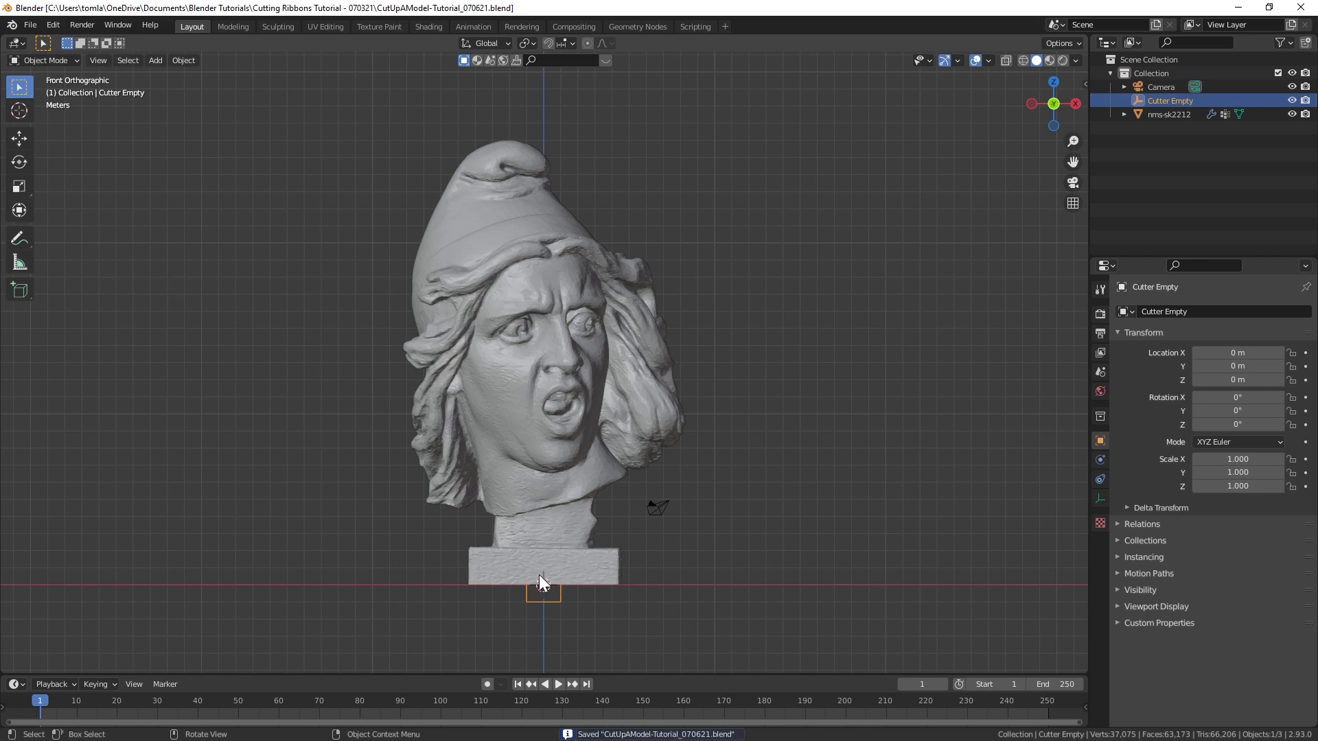
Step: Scale the Cutter Empty up to about 14.9 and raise it to Z 12.829 m
{"action": "key", "text": "s"}
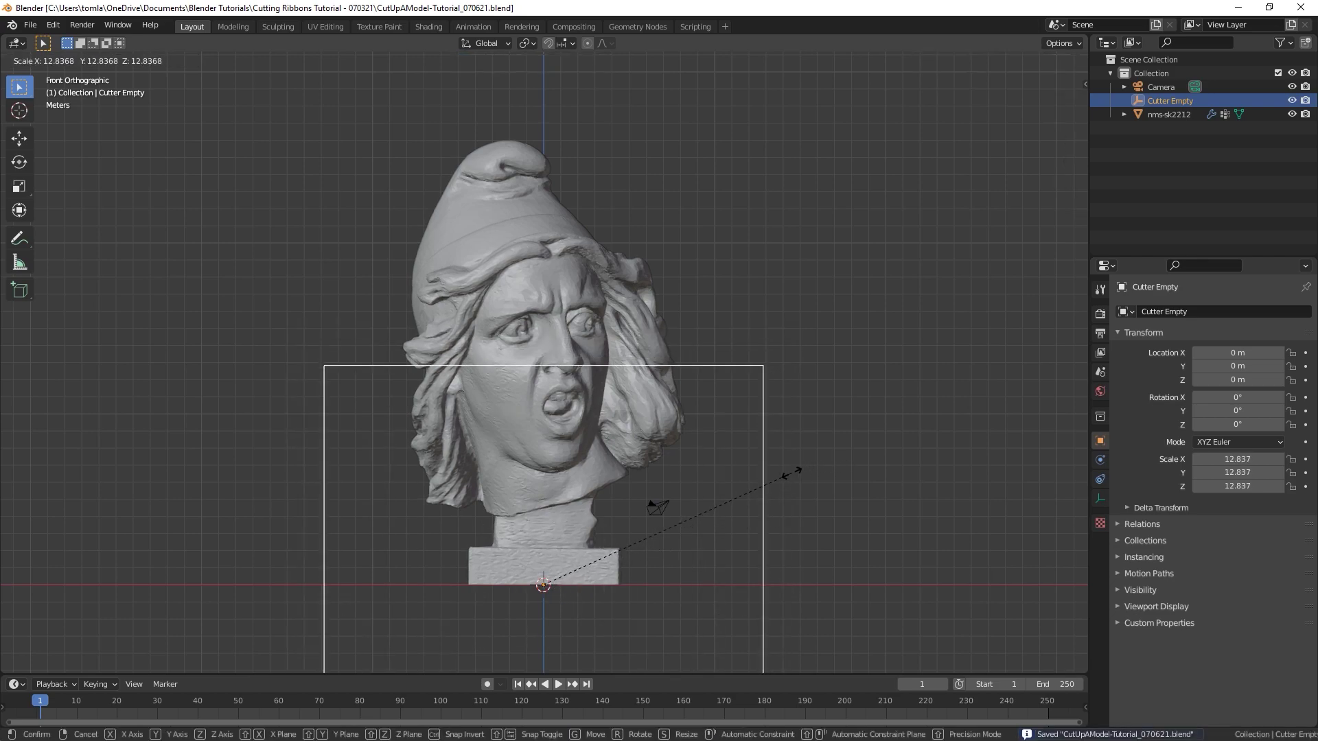
{"action": "left_click", "coordinate": [823, 443]}
{"action": "scroll", "coordinate": [633, 452], "scroll_direction": "down", "scroll_amount": 3}
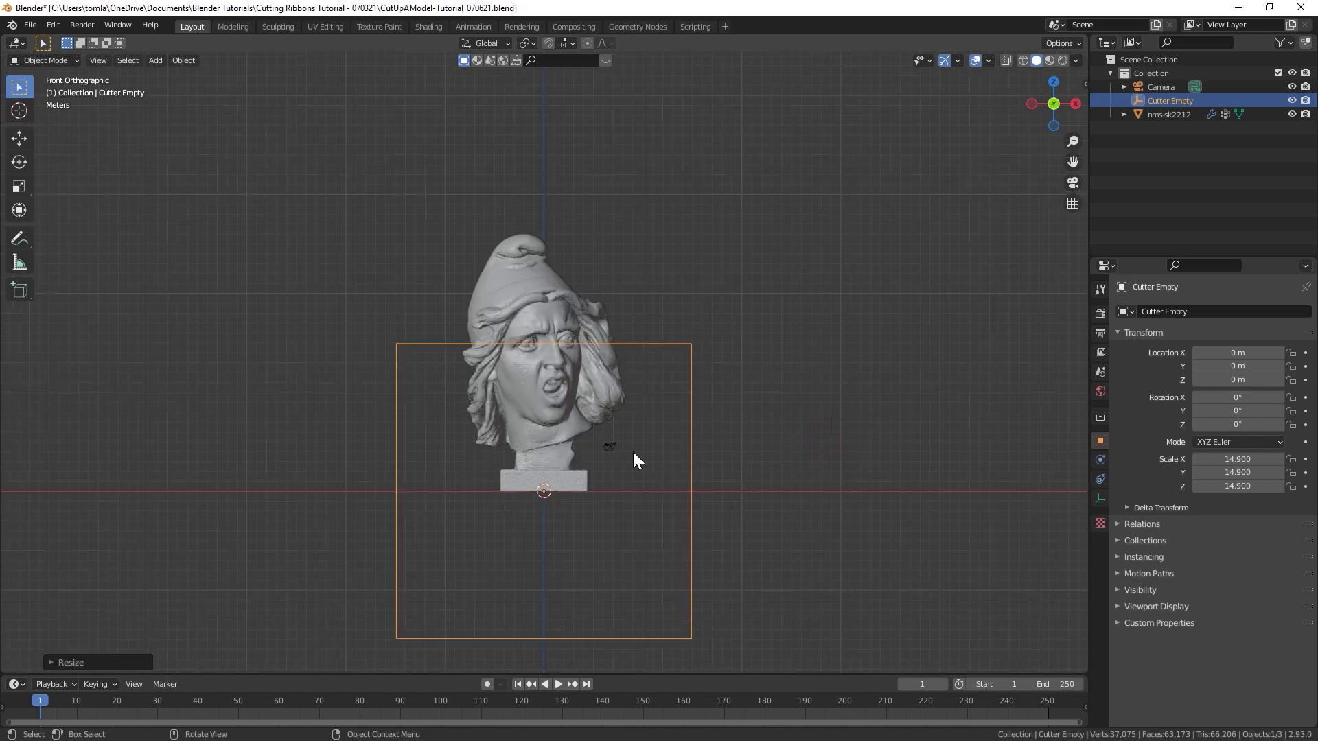
{"action": "key", "text": "g"}
{"action": "key", "text": "z"}
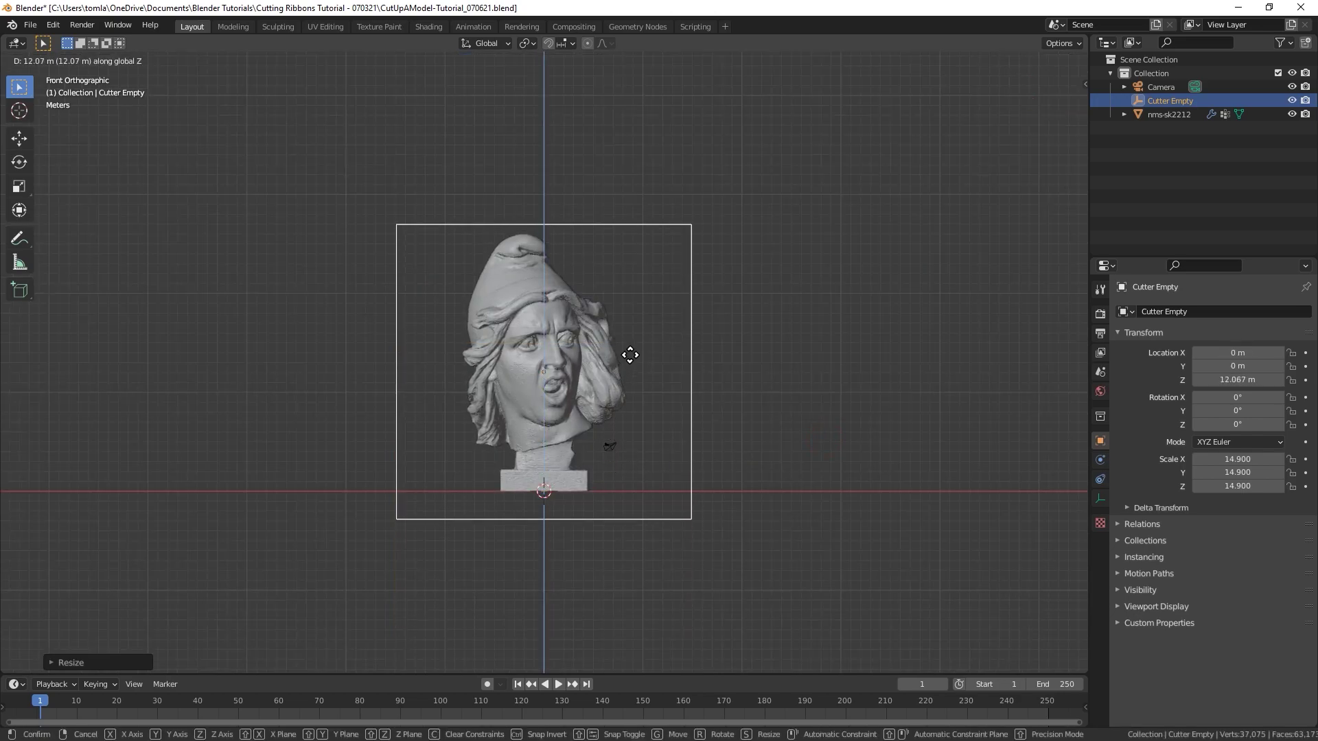
{"action": "left_click", "coordinate": [625, 355]}
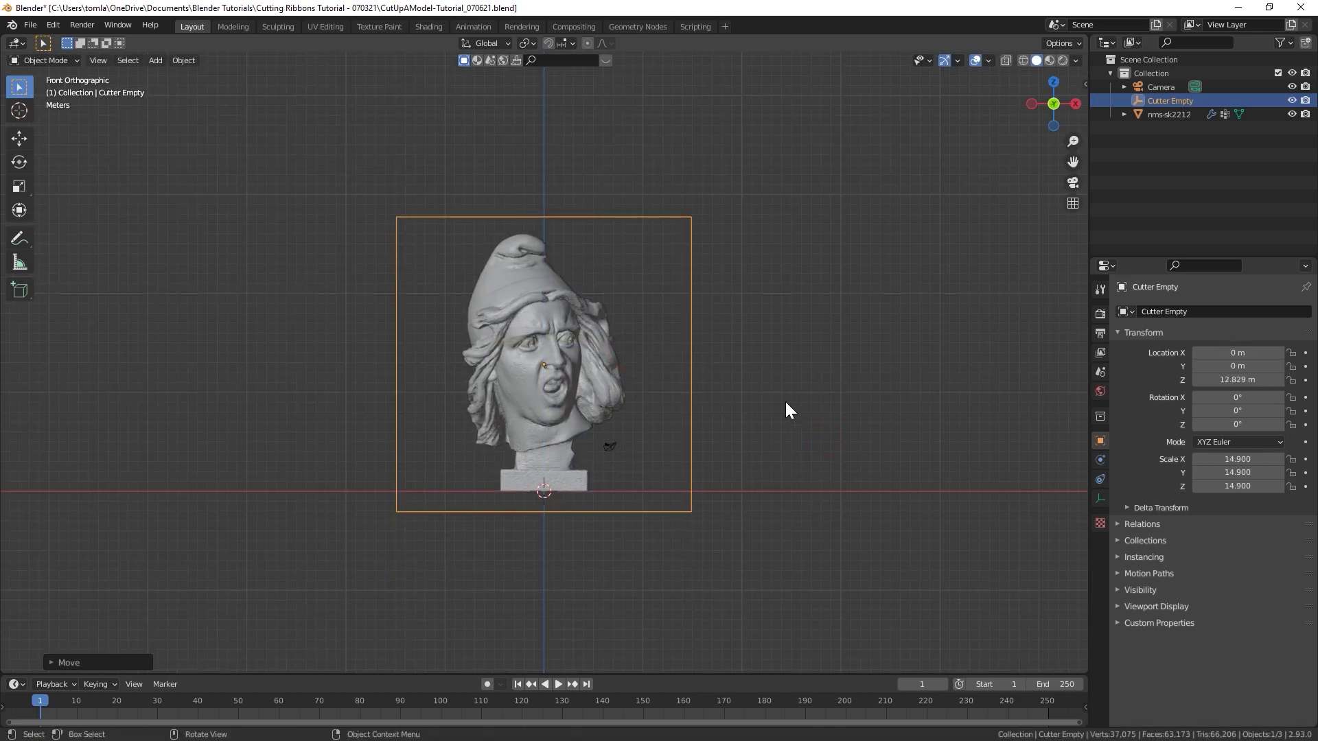
Step: Set the Cutter Empty's X, Y and Z scale to exactly 15 and save
{"action": "key", "text": "n"}
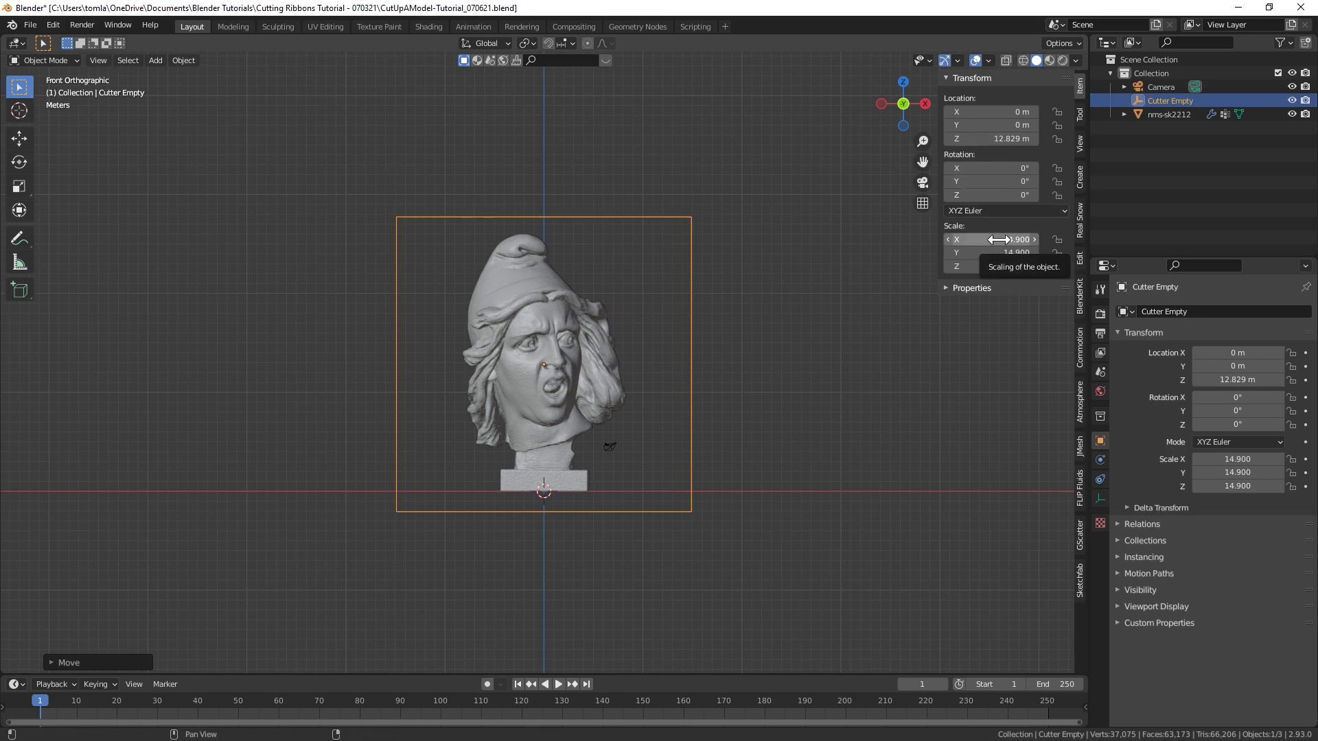
{"action": "left_click_drag", "start_coordinate": [999, 239], "coordinate": [998, 268]}
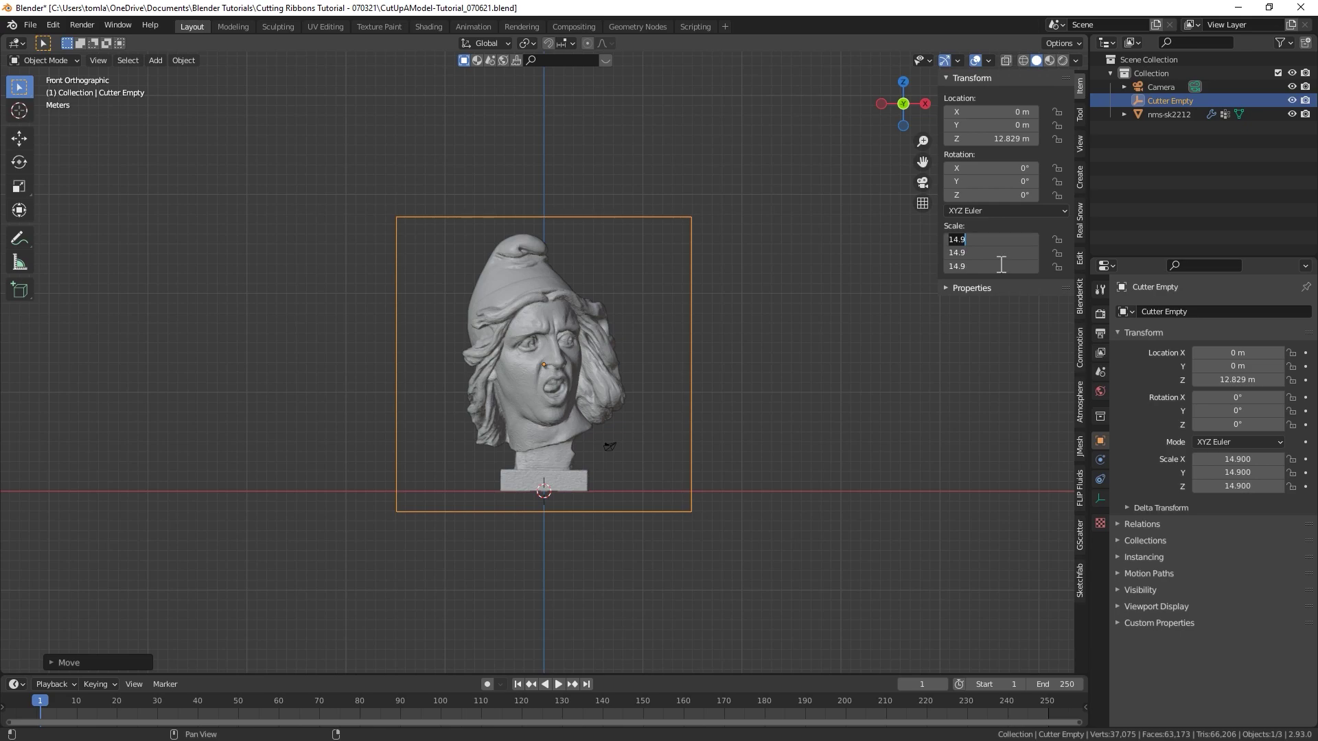
{"action": "type", "text": "15"}
{"action": "key", "text": "Return"}
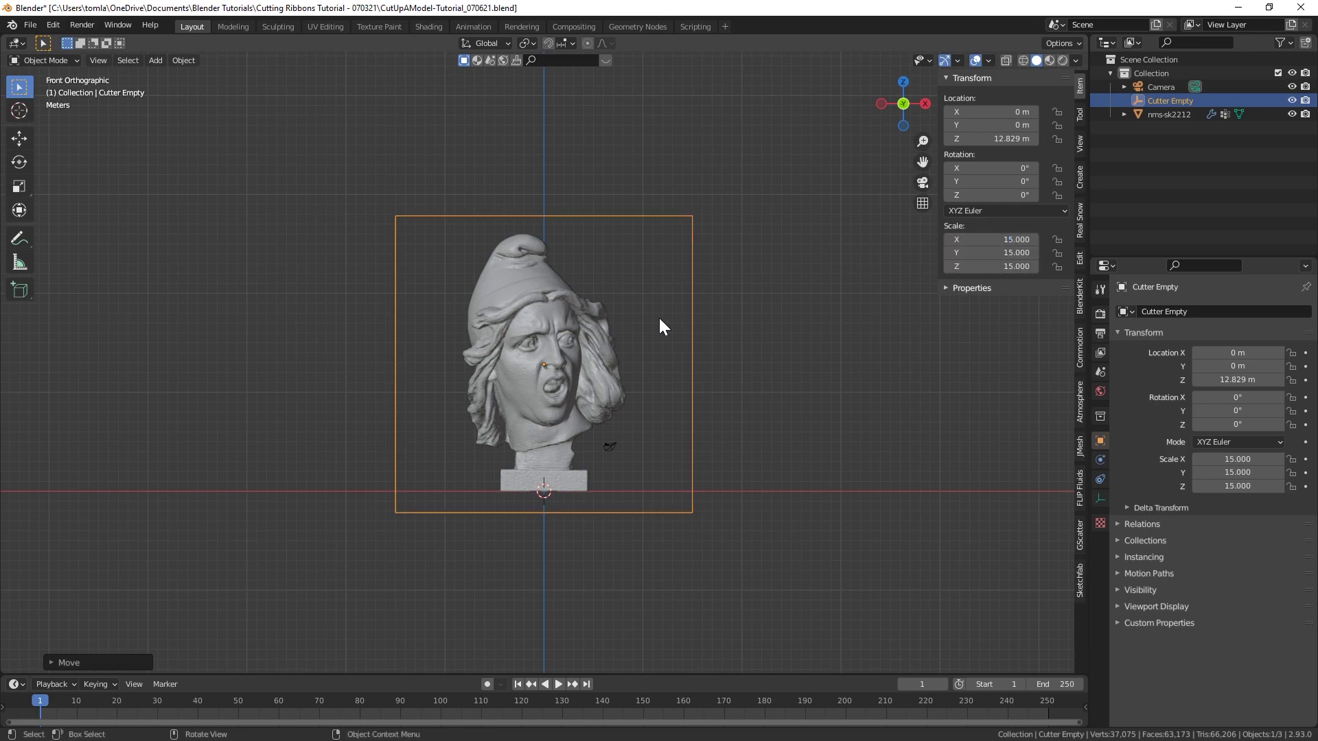
{"action": "key", "text": "ctrl+s"}
{"action": "left_click", "coordinate": [530, 298]}
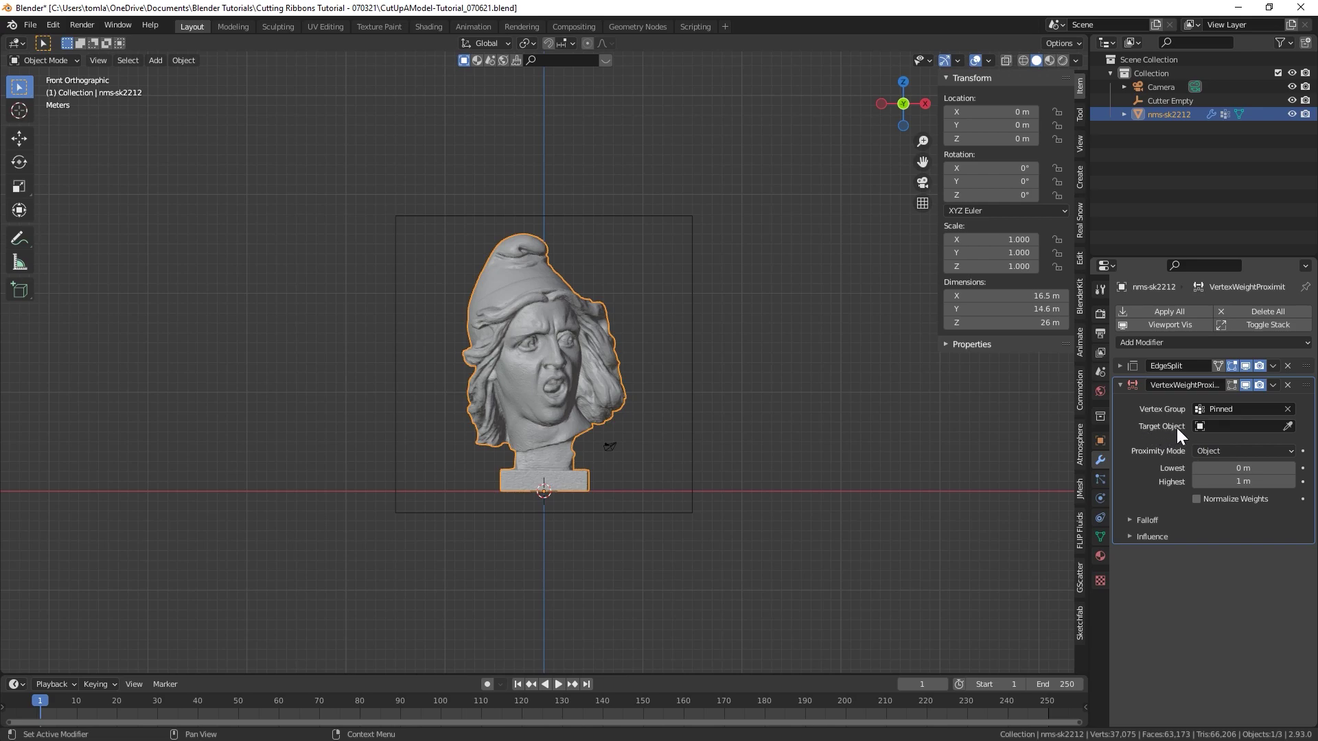
Step: Point the proximity modifier at Cutter Empty using Geometry (Vertex) distance
{"action": "left_click", "coordinate": [1225, 426]}
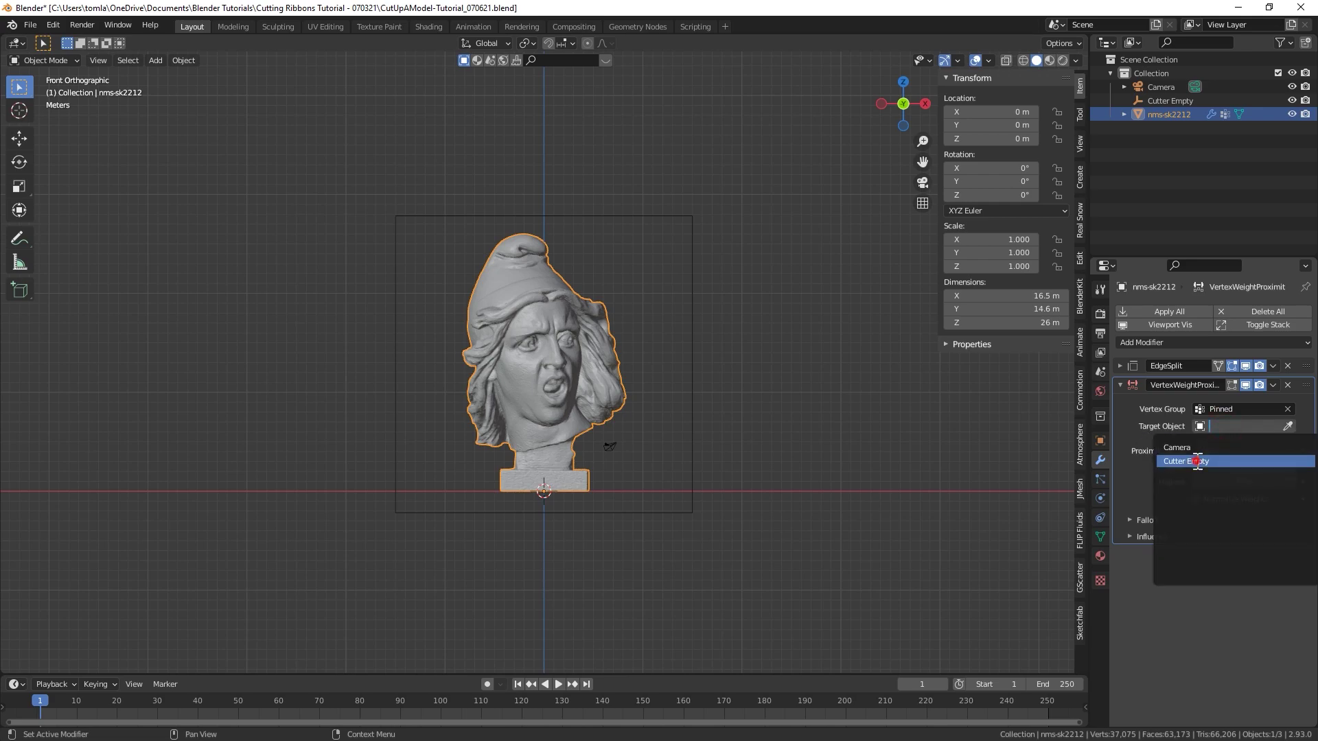
{"action": "left_click", "coordinate": [1195, 461]}
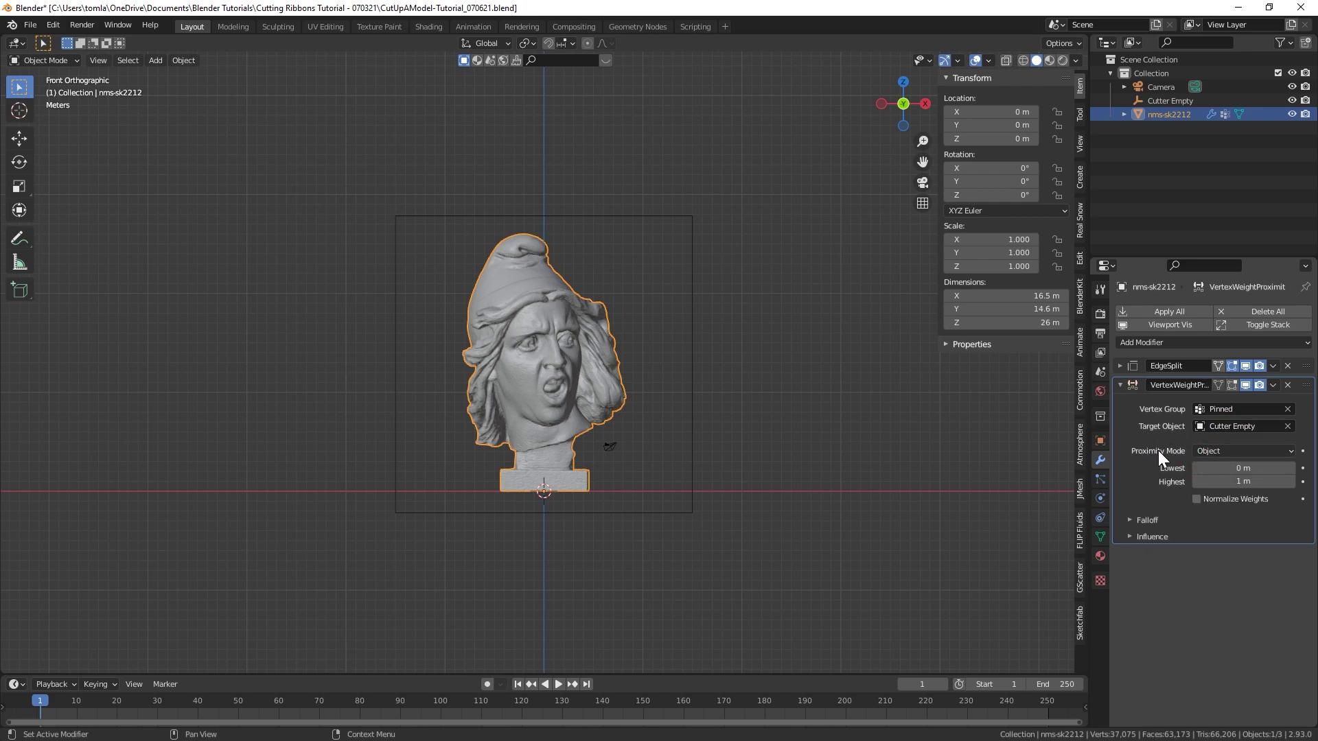
{"action": "left_click", "coordinate": [1225, 451]}
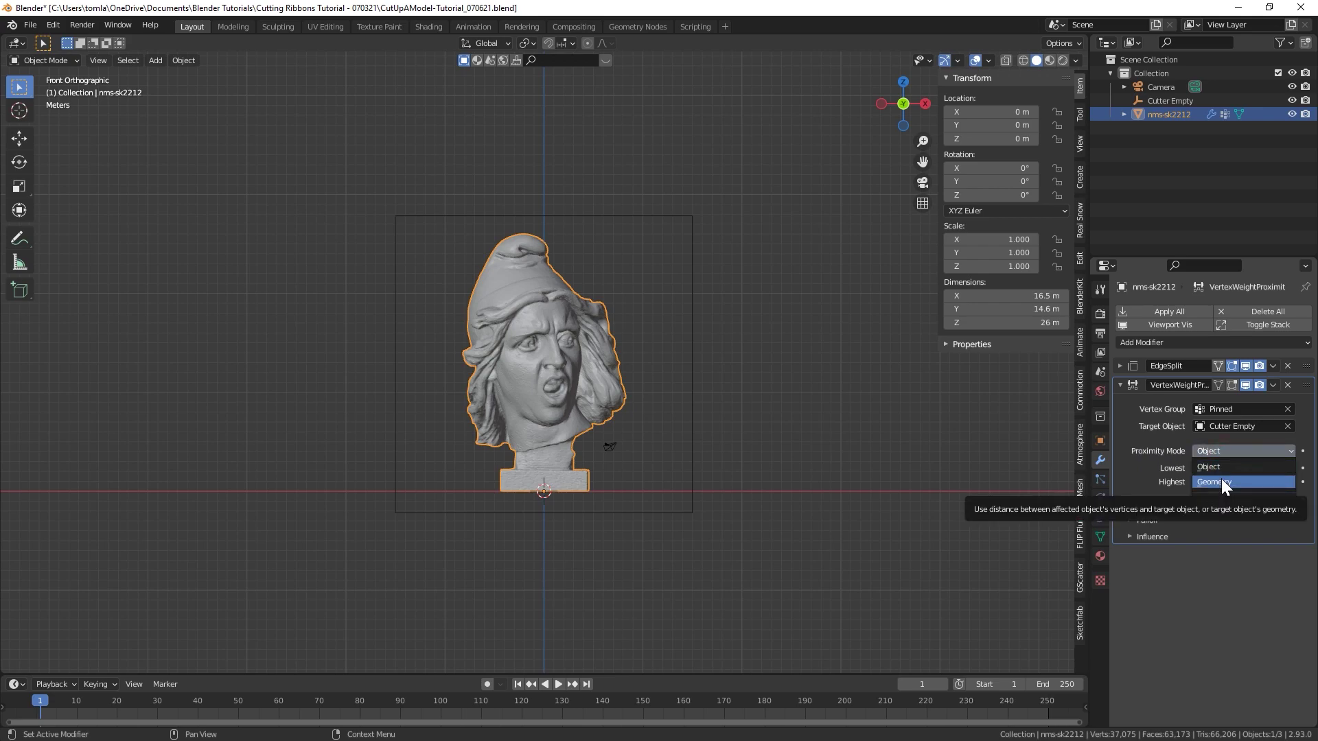
{"action": "left_click", "coordinate": [1222, 482]}
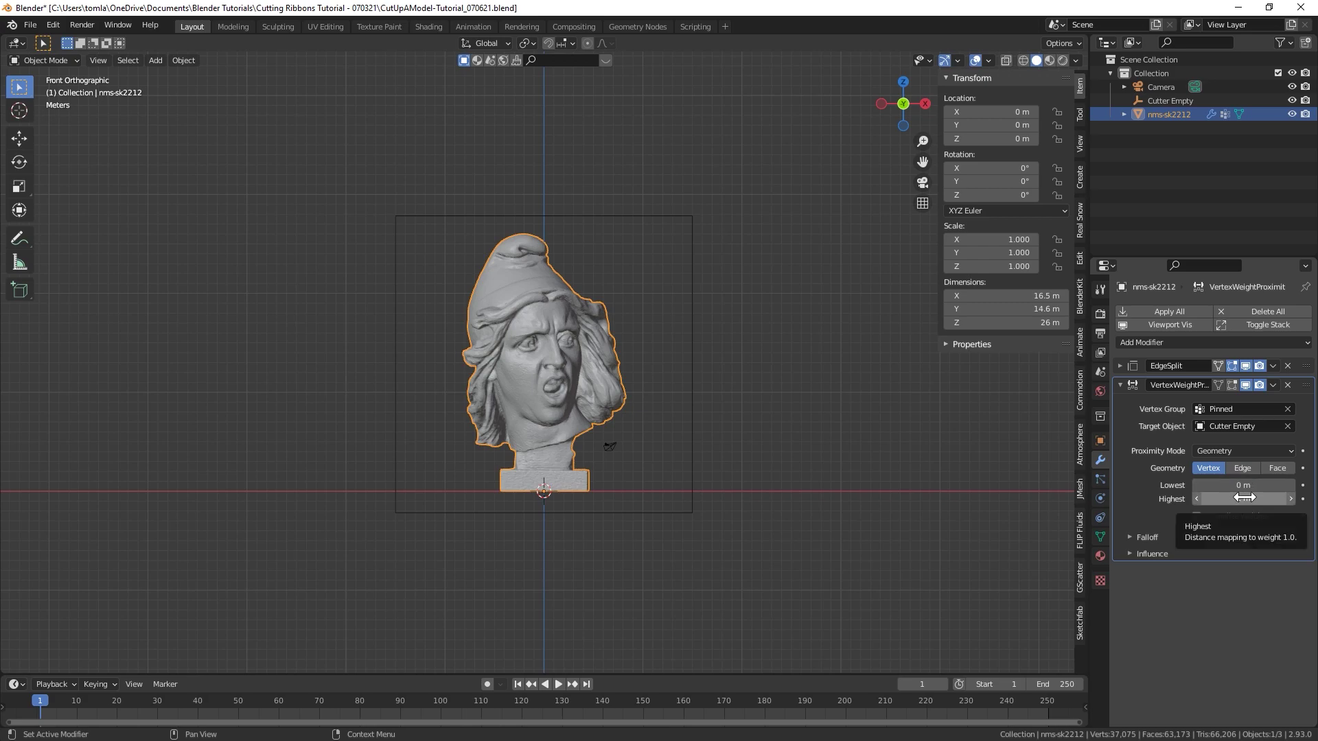
{"action": "left_click", "coordinate": [692, 266]}
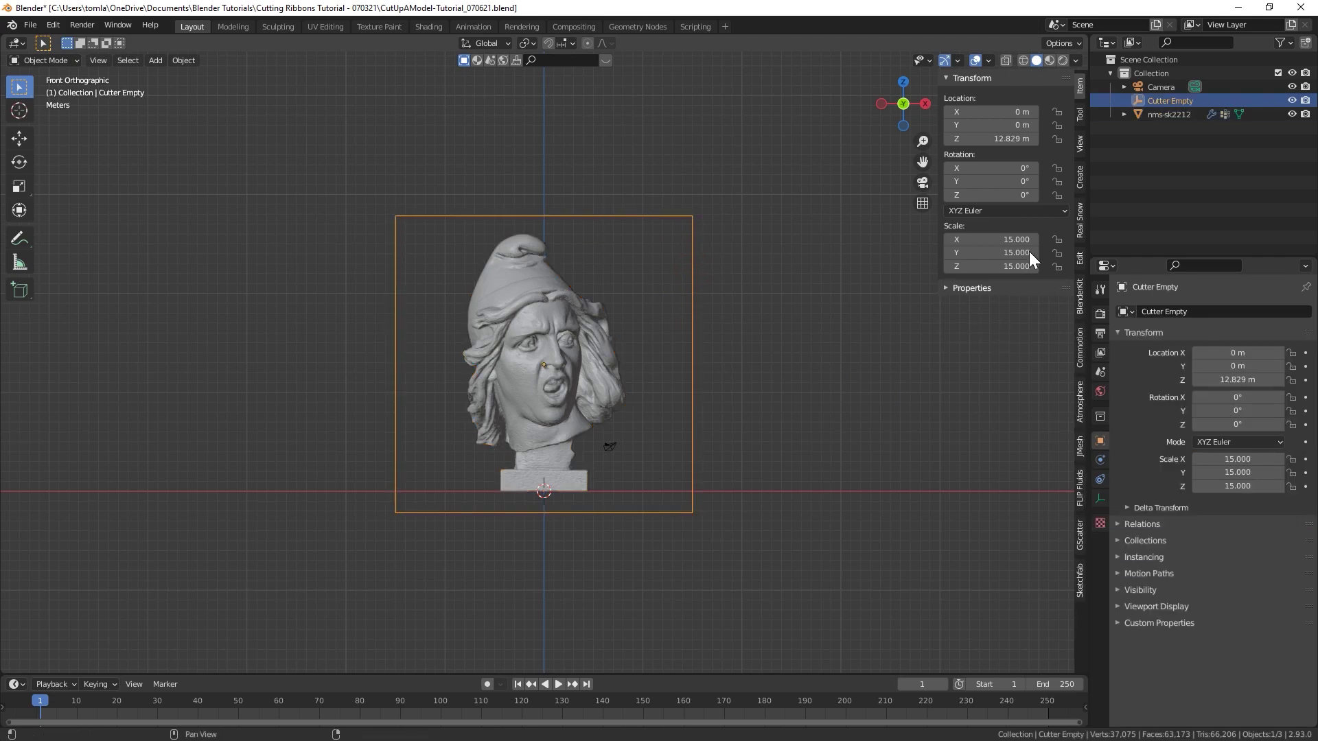
{"action": "left_click", "coordinate": [603, 315]}
Step: Set the modifier's Highest and Lowest distances both to 15 m
{"action": "left_click", "coordinate": [1246, 498]}
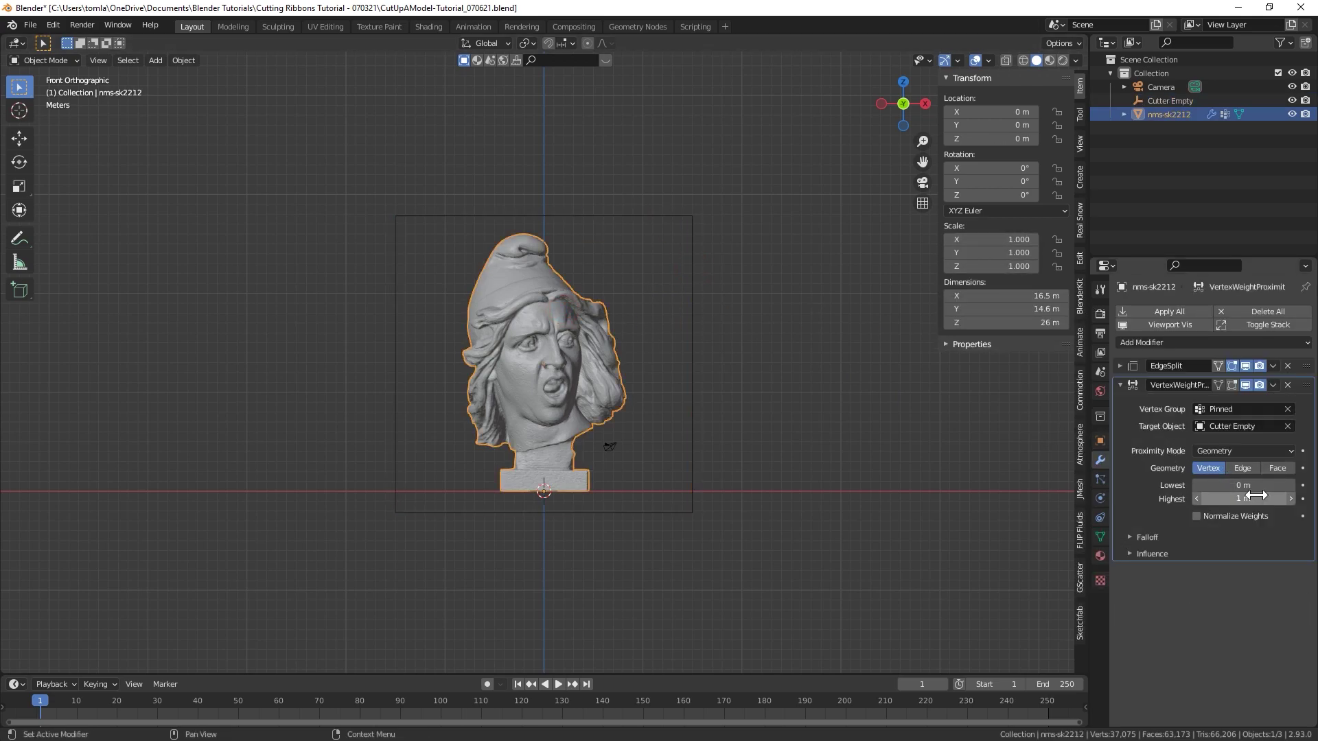
{"action": "type", "text": "15"}
{"action": "key", "text": "Return"}
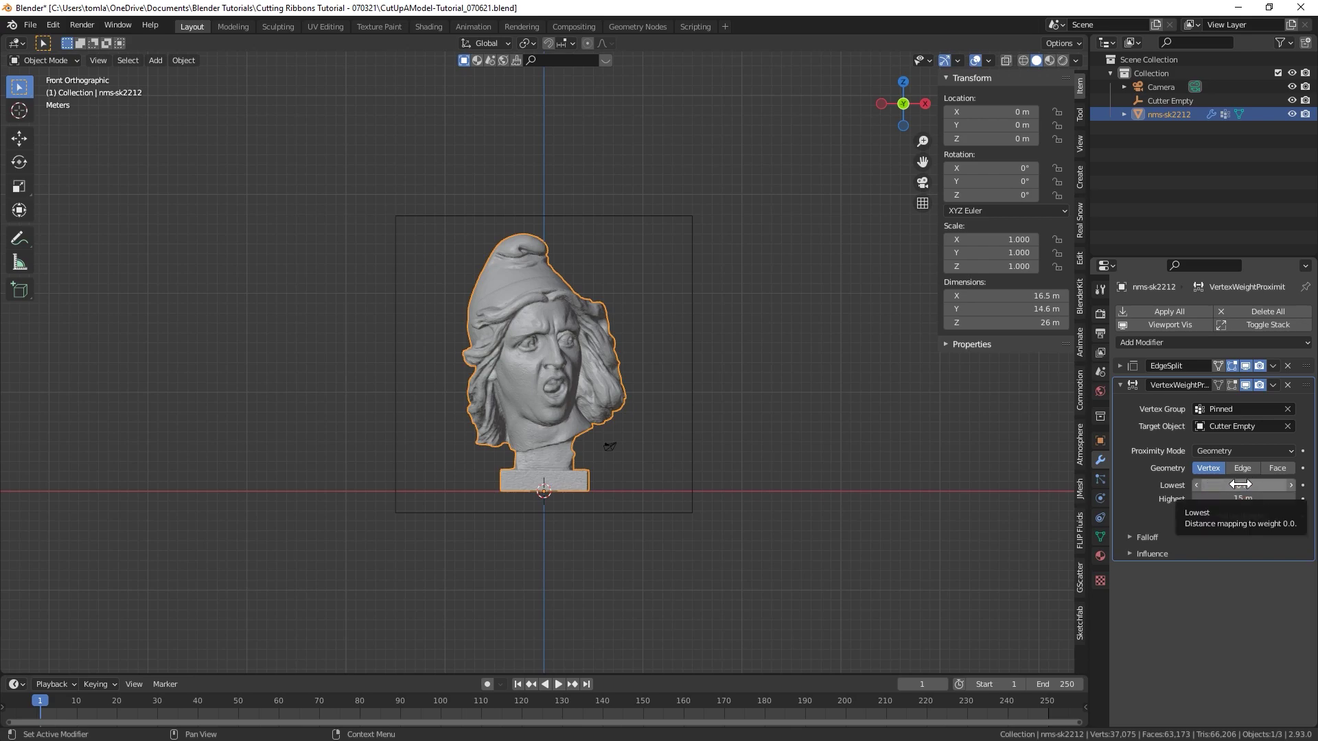
{"action": "left_click", "coordinate": [1242, 485]}
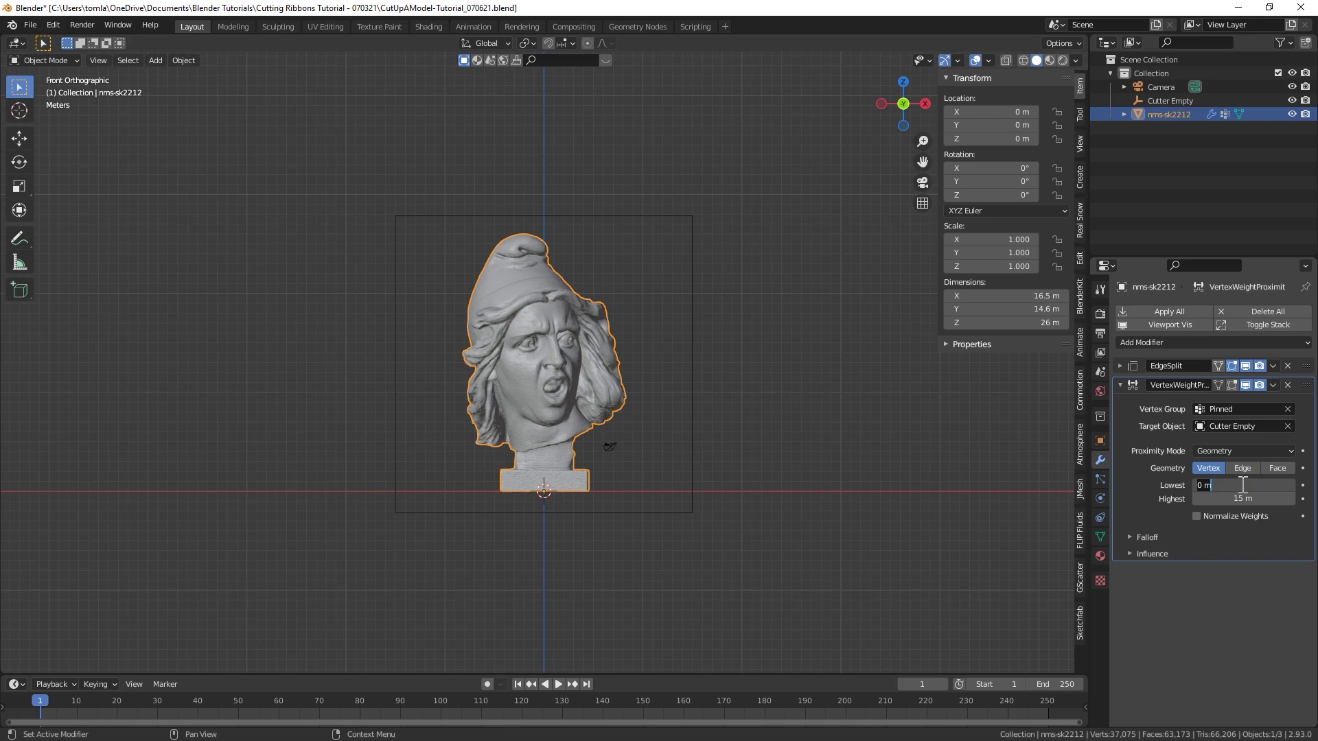
{"action": "type", "text": "15"}
{"action": "key", "text": "Return"}
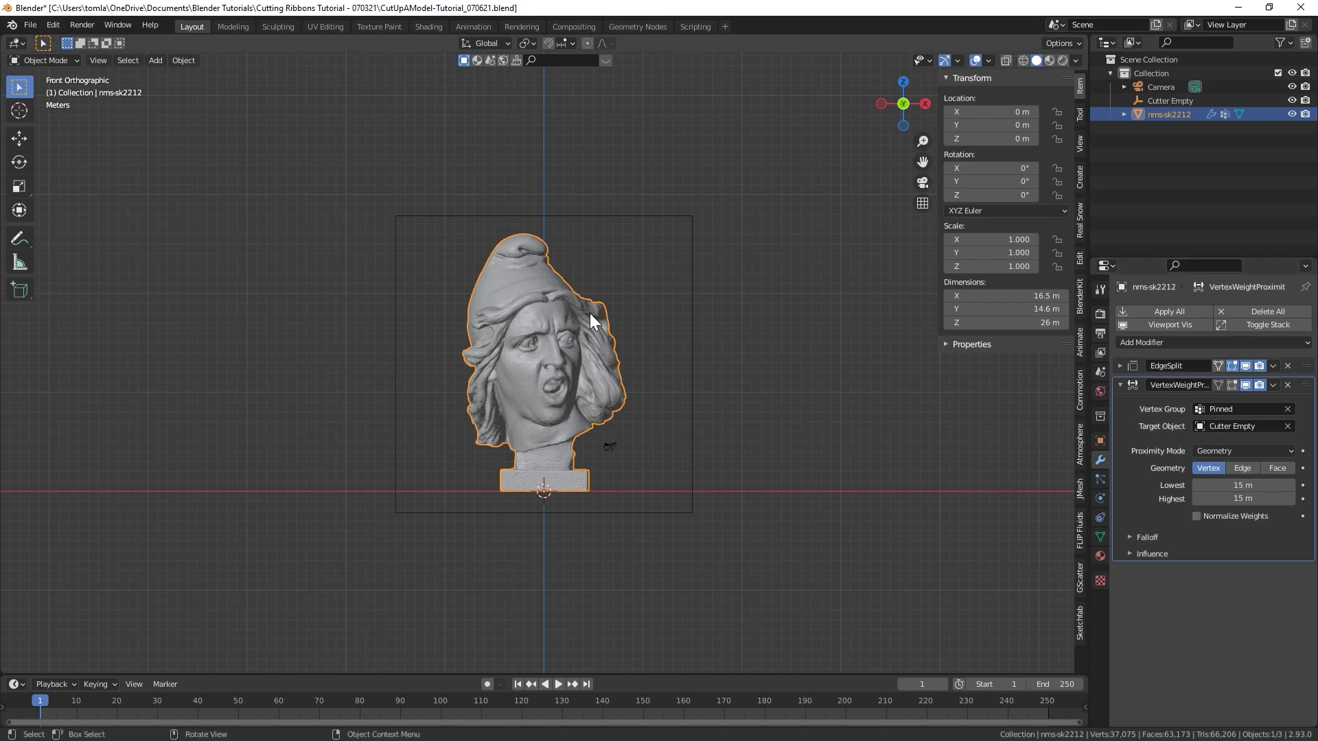
{"action": "left_click", "coordinate": [567, 362]}
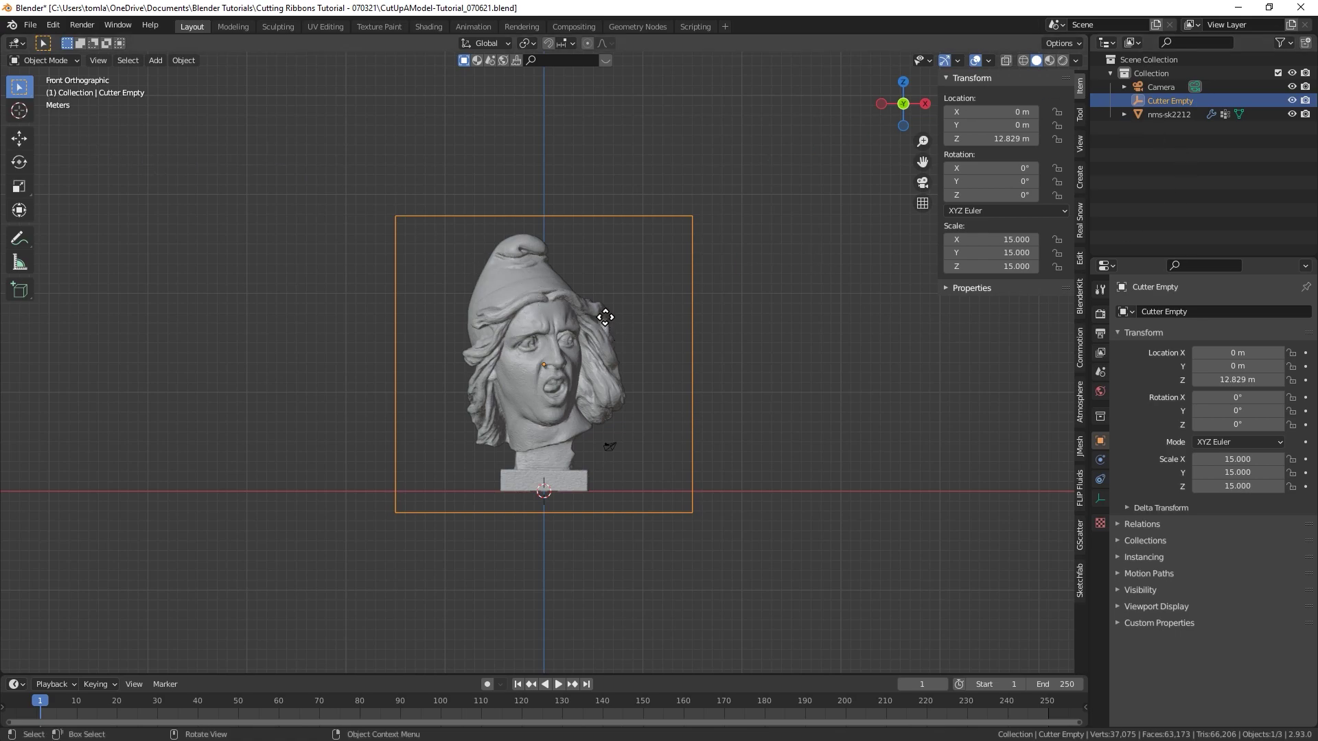
Step: Raise the Cutter Empty to Z 26.838 m and preview the head's weights in Weight Paint mode
{"action": "left_click", "coordinate": [603, 190]}
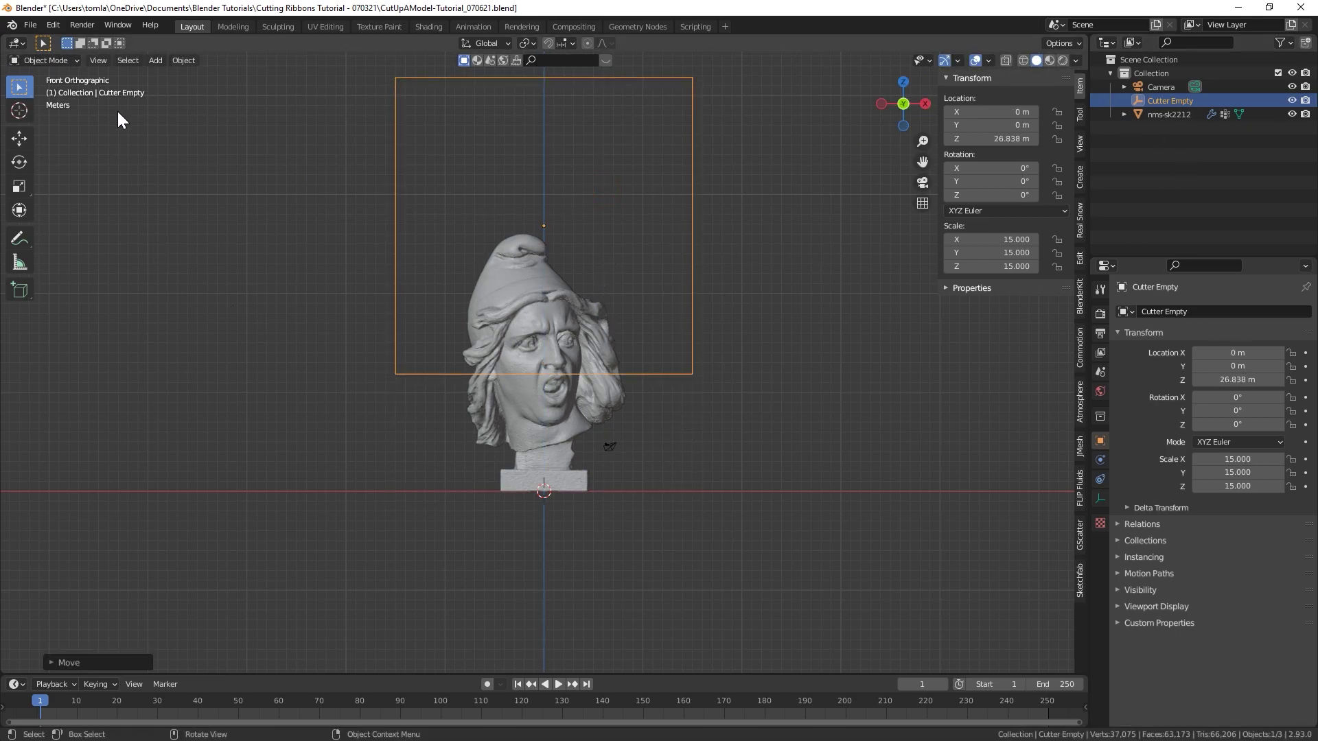
{"action": "left_click", "coordinate": [520, 296]}
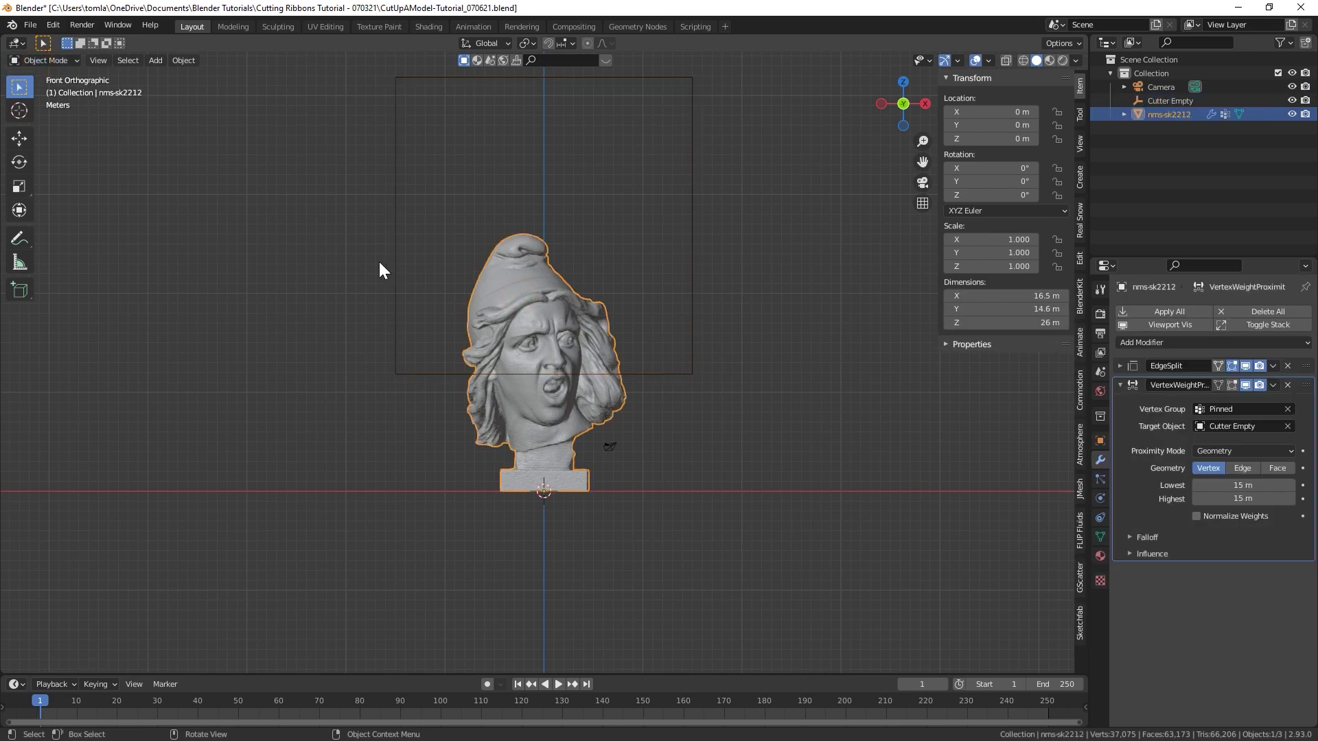
{"action": "left_click", "coordinate": [44, 60]}
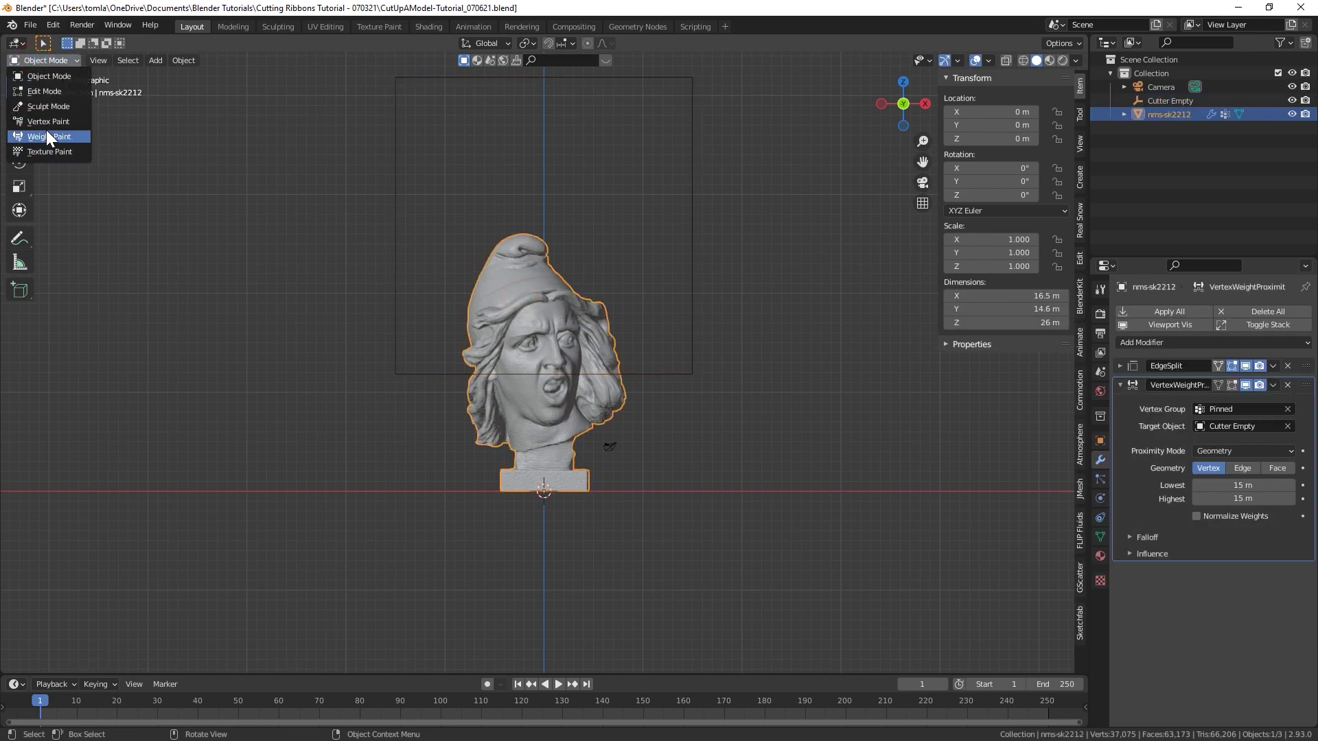
{"action": "left_click", "coordinate": [49, 136]}
{"action": "scroll", "coordinate": [530, 368], "scroll_direction": "up", "scroll_amount": 4}
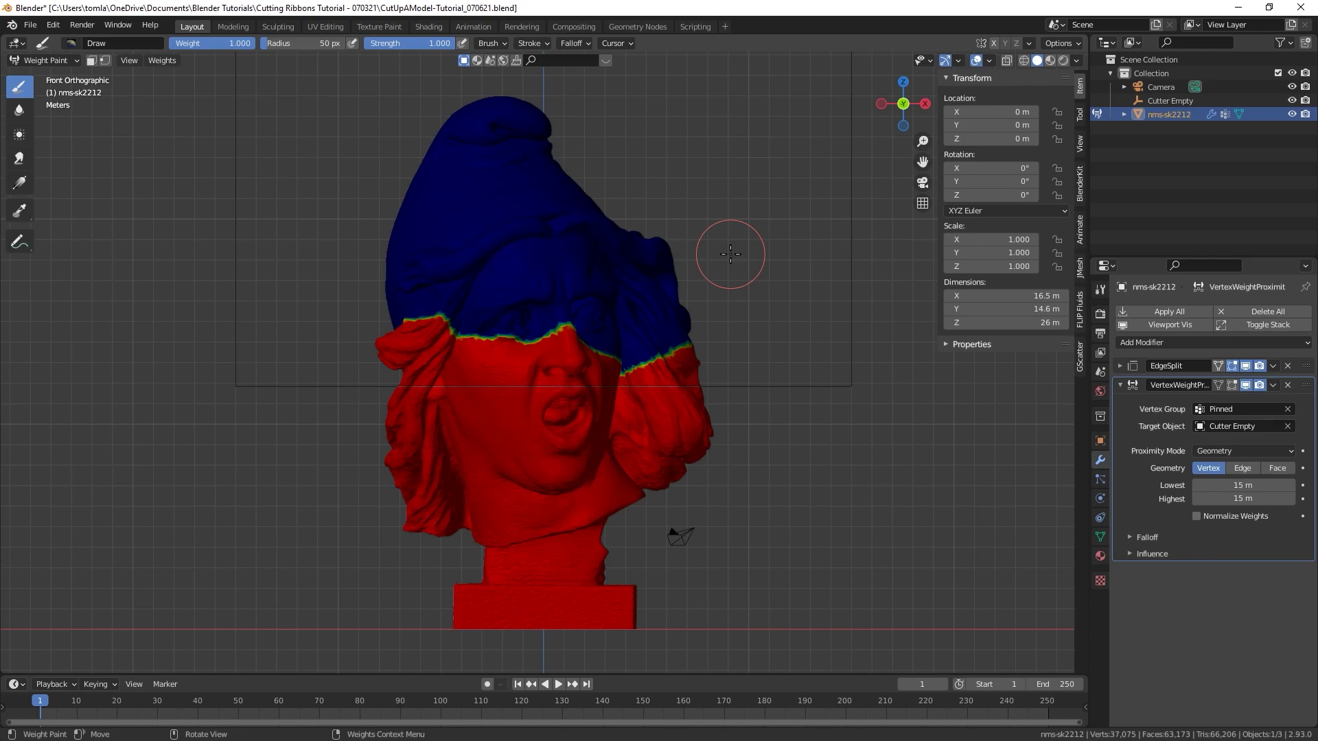
Step: Return the head to Object Mode and lower the Cutter Empty to Z 13.084 m
{"action": "left_click", "coordinate": [44, 60]}
{"action": "left_click", "coordinate": [43, 76]}
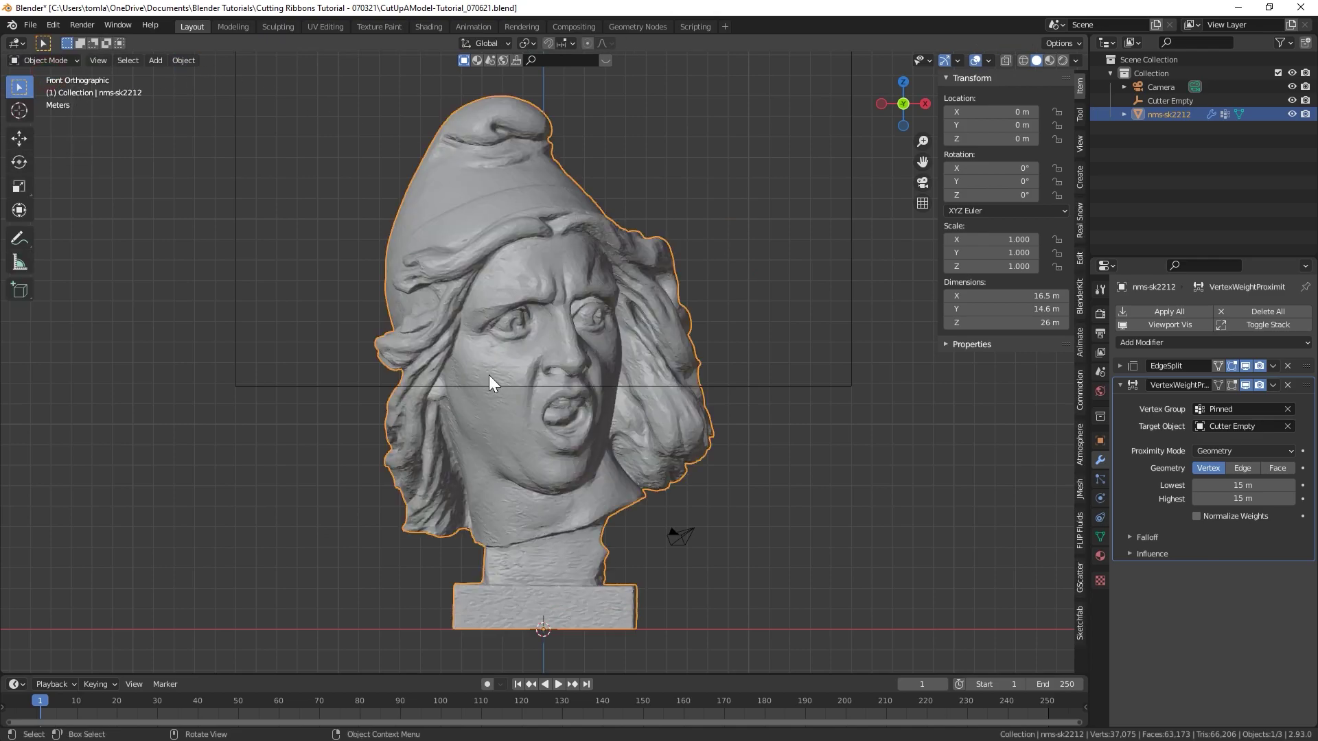
{"action": "scroll", "coordinate": [792, 248], "scroll_direction": "down", "scroll_amount": 3}
{"action": "left_click", "coordinate": [718, 252]}
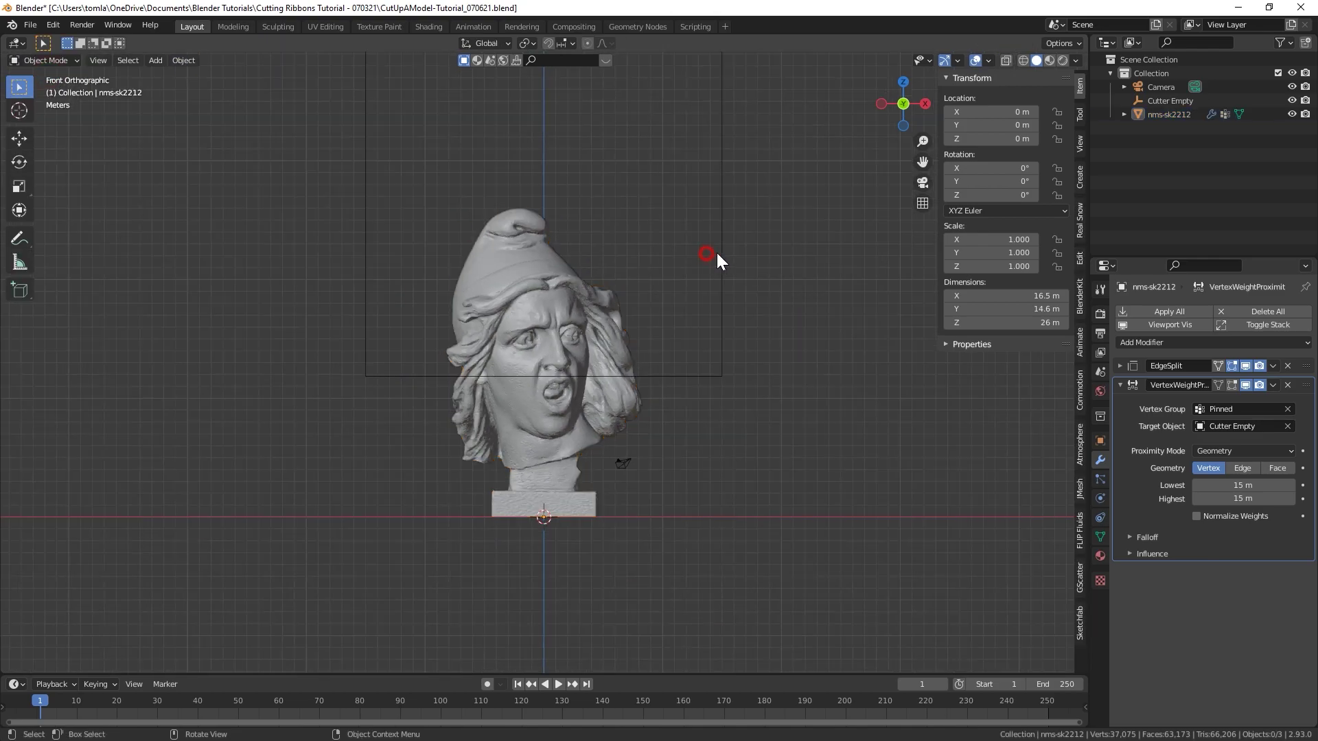
{"action": "key", "text": "g"}
{"action": "key", "text": "z"}
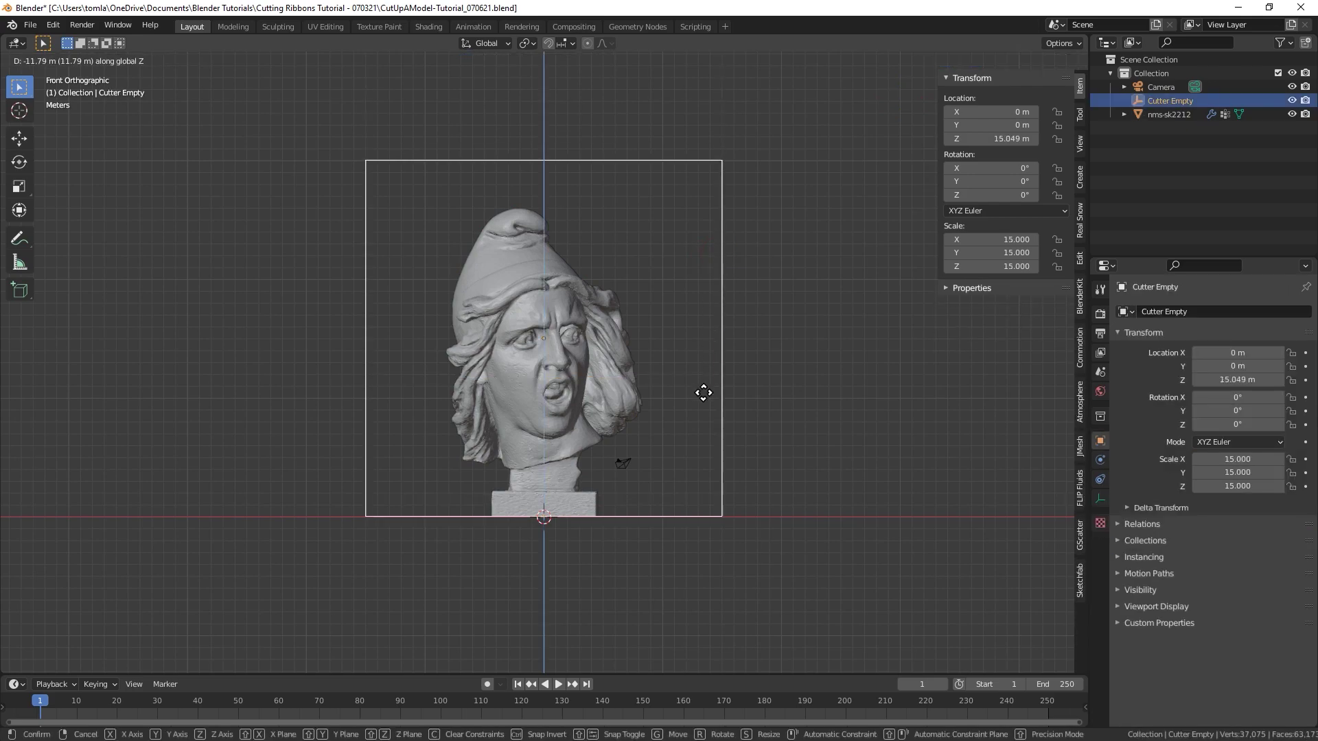
{"action": "left_click", "coordinate": [696, 416]}
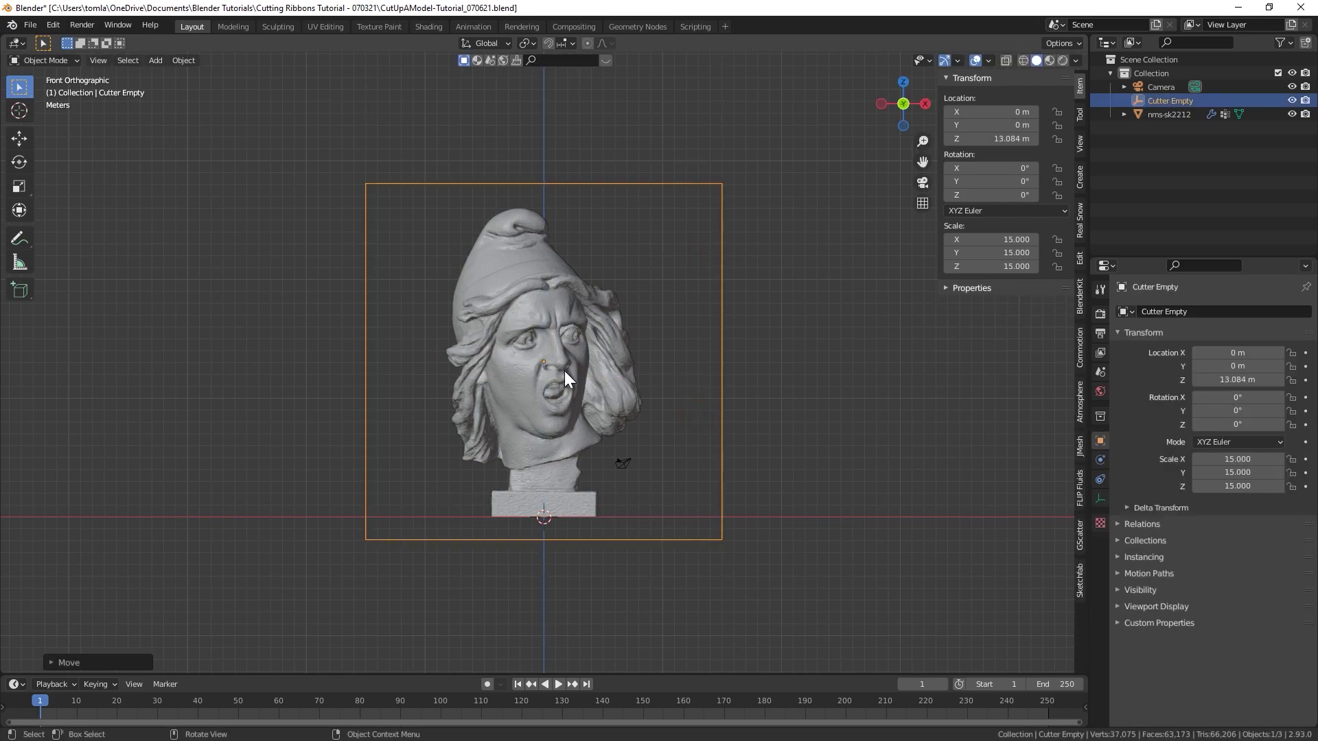
Step: Adjust the head's proximity Lowest distance to about 14.9 m and save
{"action": "left_click", "coordinate": [564, 304]}
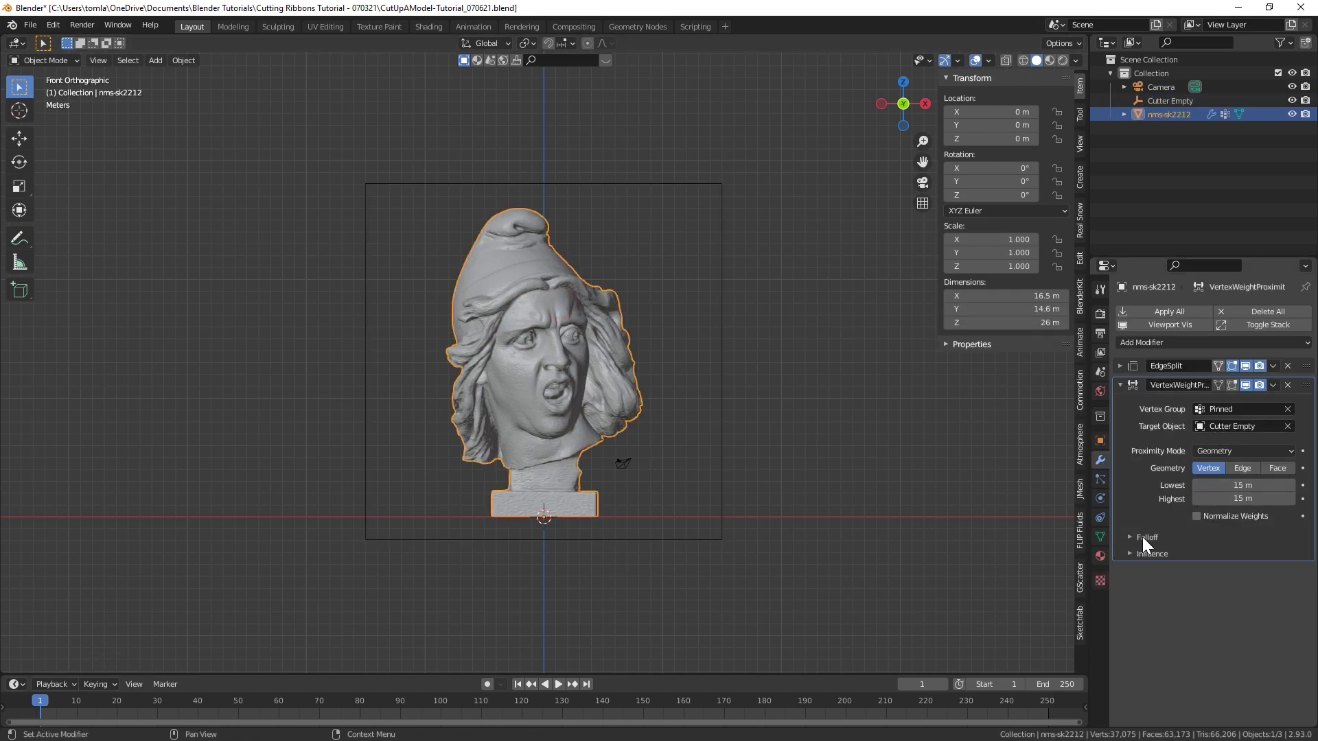
{"action": "left_click_drag", "start_coordinate": [1236, 485], "coordinate": [1228, 486]}
{"action": "double_click", "coordinate": [1224, 486]}
{"action": "key", "text": "BackSpace"}
{"action": "key", "text": "BackSpace"}
{"action": "key", "text": "BackSpace"}
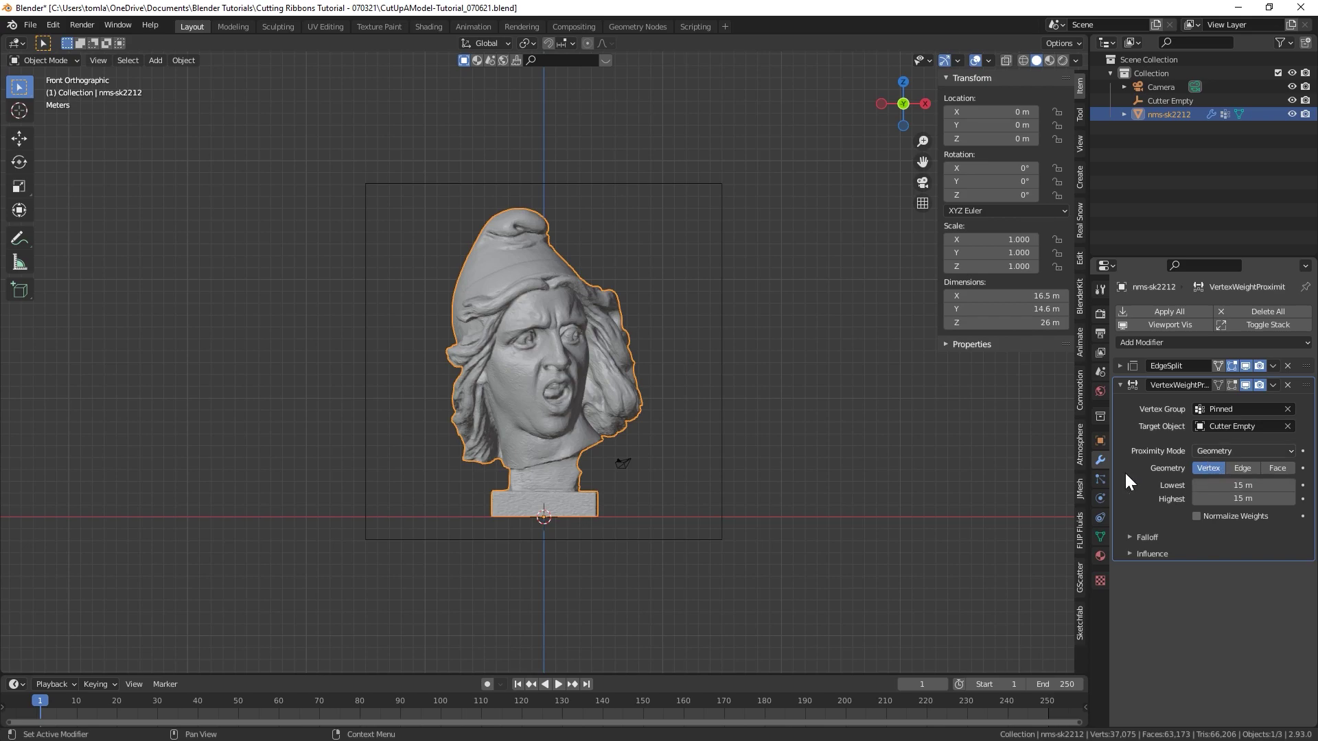
{"action": "key", "text": "ctrl+s"}
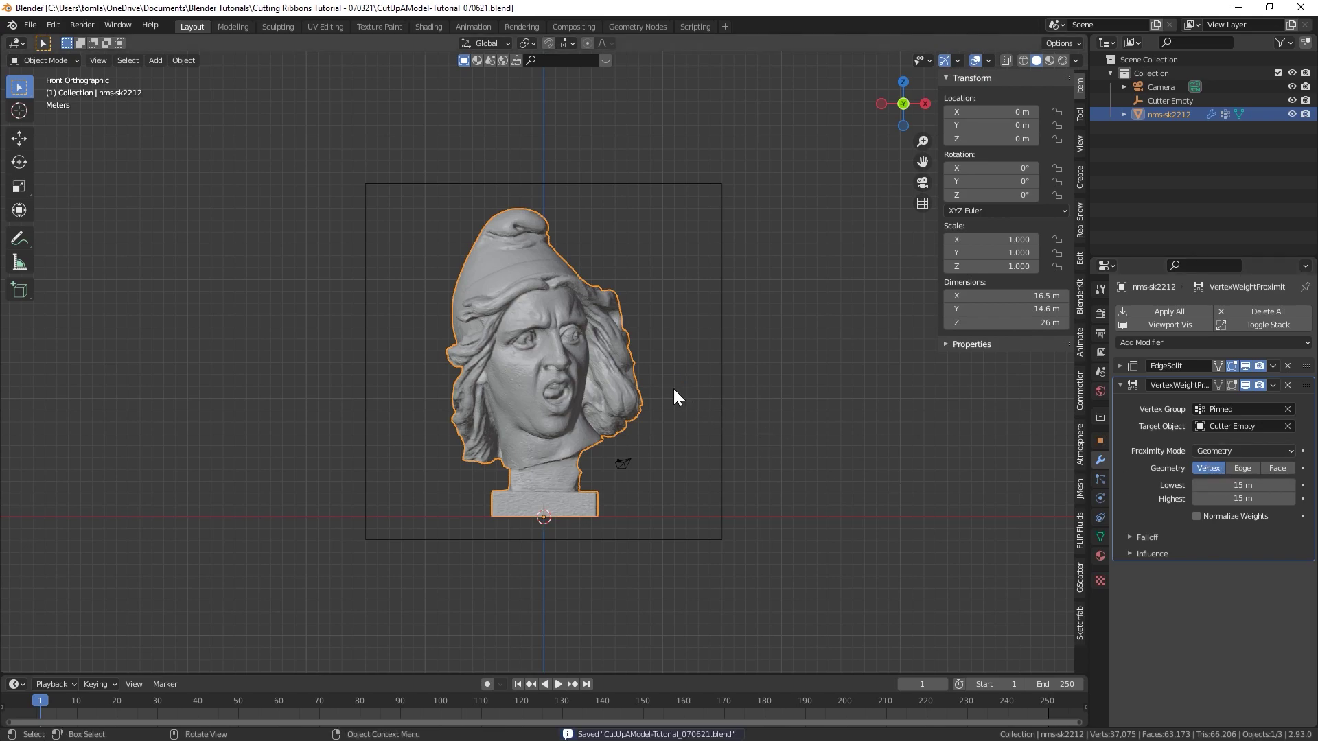
Step: Change the VertexWeightProximity falloff from Linear to Smooth and collapse its panels
{"action": "left_click", "coordinate": [1131, 537]}
{"action": "left_click", "coordinate": [1213, 557]}
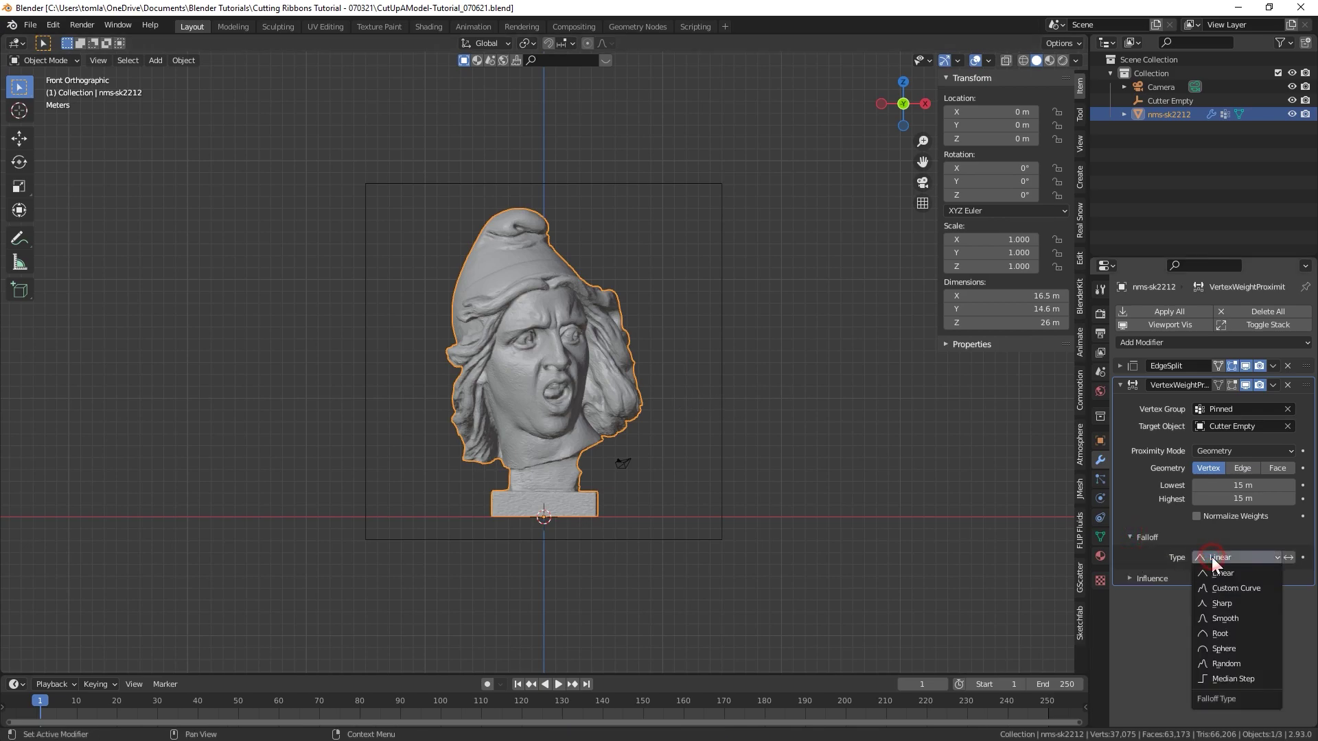
{"action": "left_click", "coordinate": [1226, 604]}
{"action": "left_click", "coordinate": [1129, 538]}
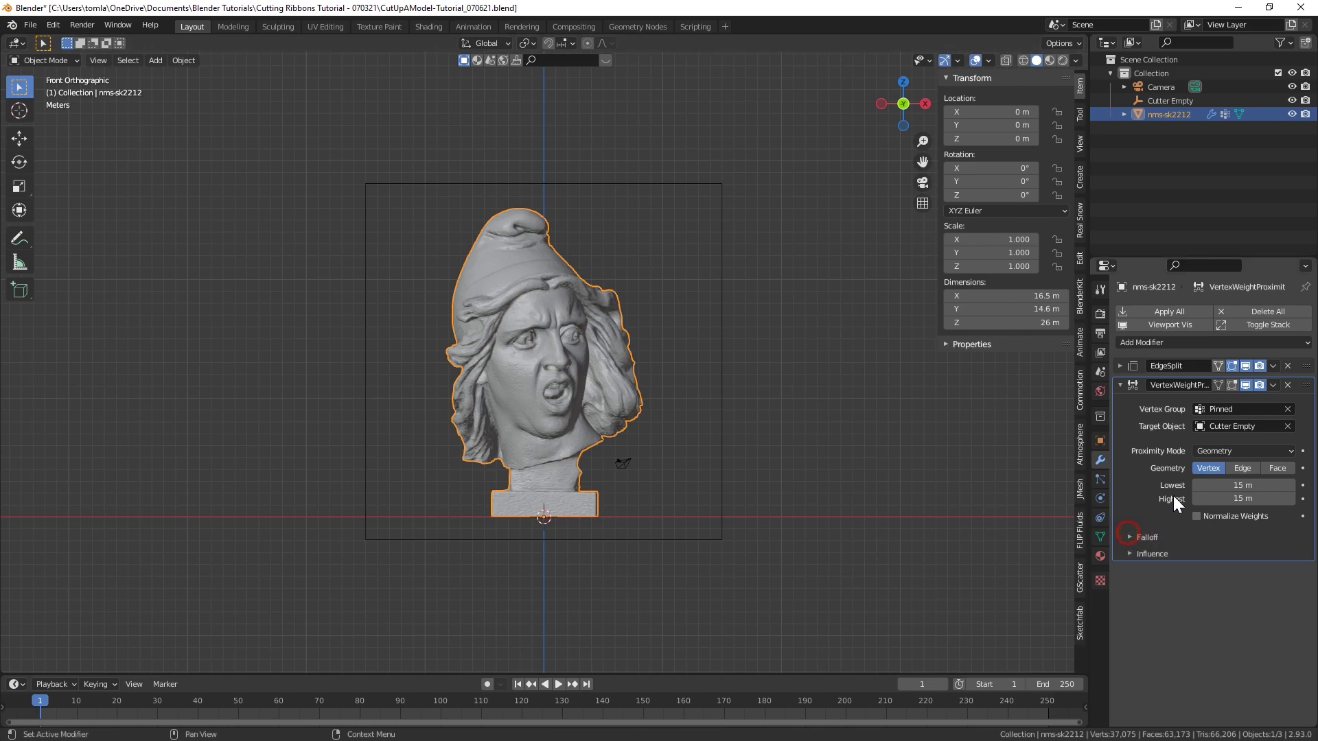
{"action": "left_click", "coordinate": [1122, 386]}
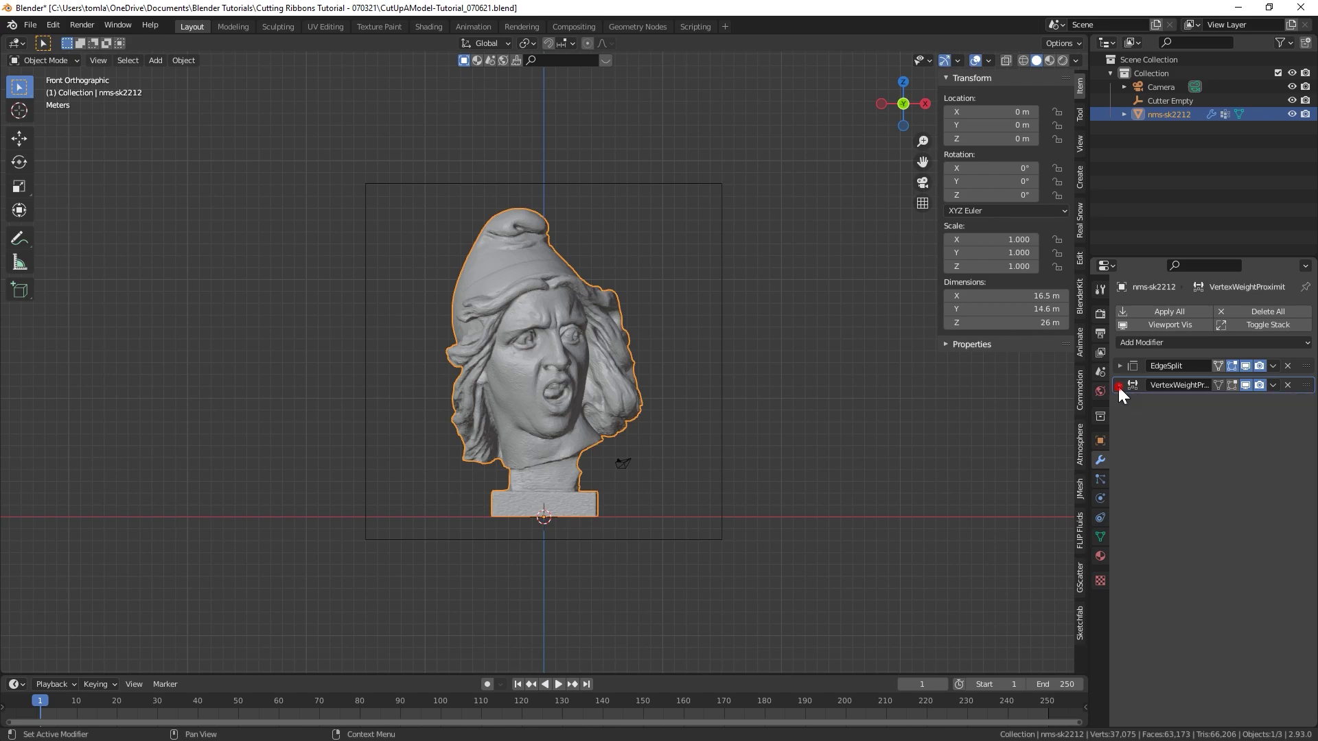
Step: Save the file from the File menu and select the Cutter Empty
{"action": "left_click", "coordinate": [26, 24]}
{"action": "left_click", "coordinate": [47, 114]}
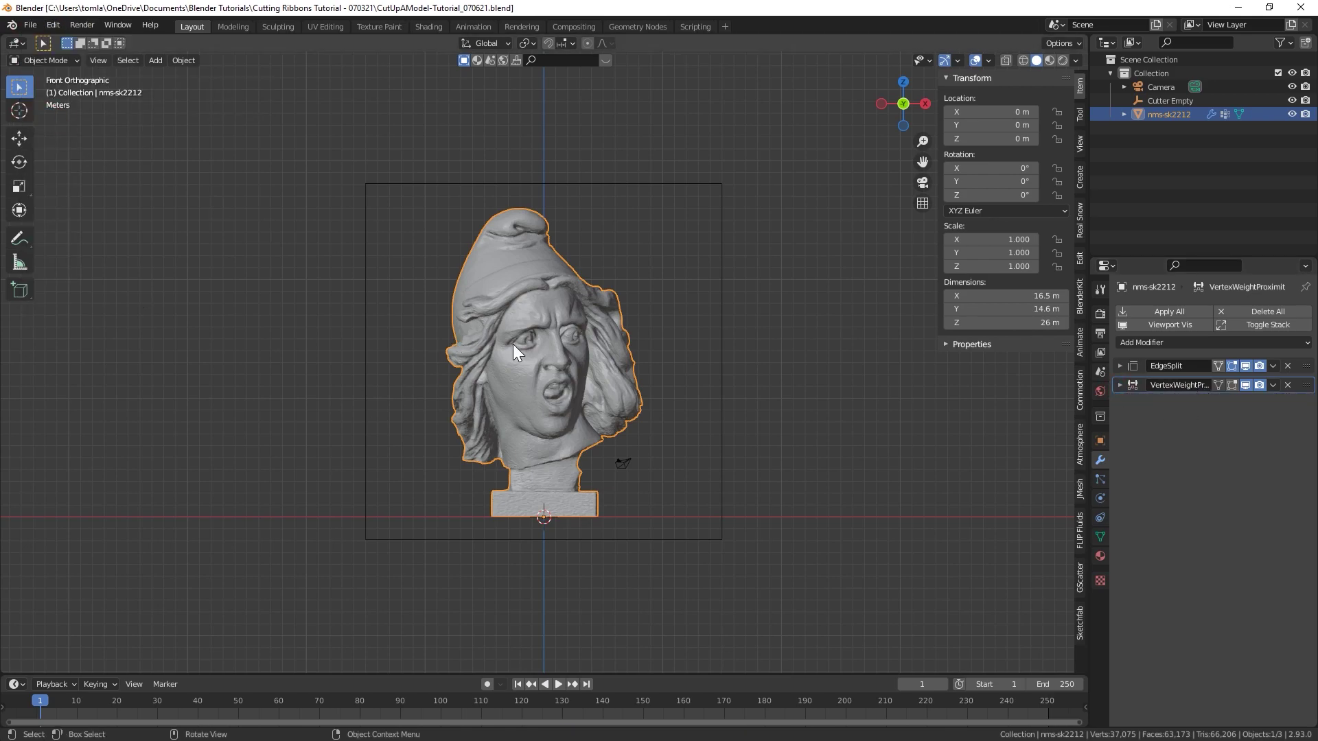
{"action": "left_click", "coordinate": [724, 294]}
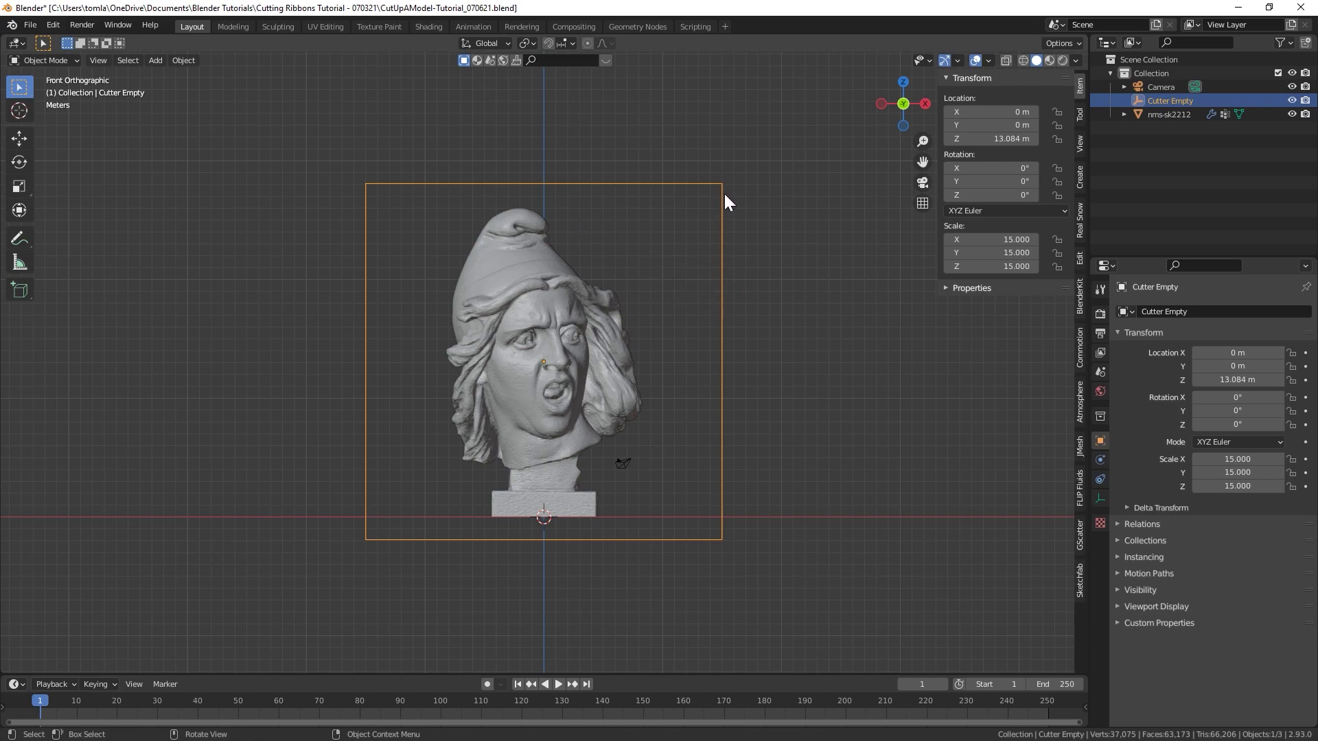
Step: Rotate the Cutter Empty 45° and keyframe its location at frame 48
{"action": "key", "text": "r"}
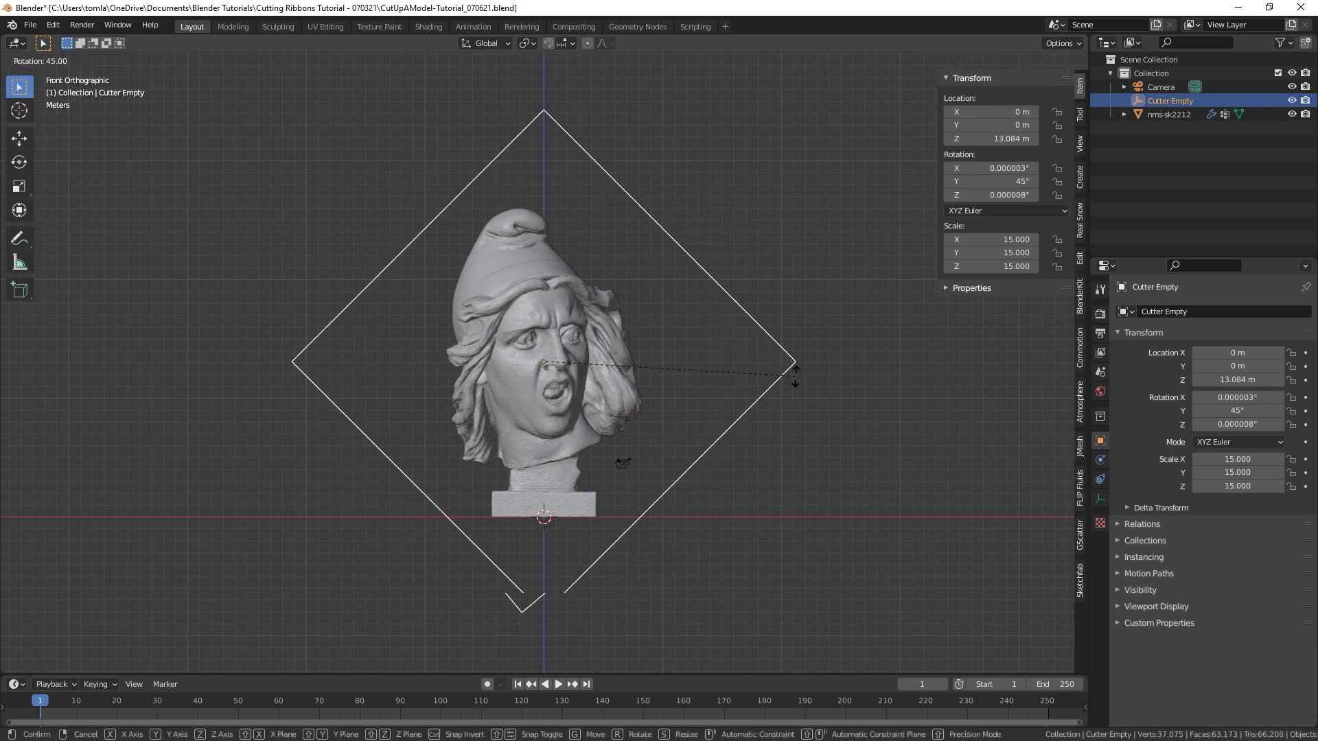
{"action": "left_click", "coordinate": [794, 365]}
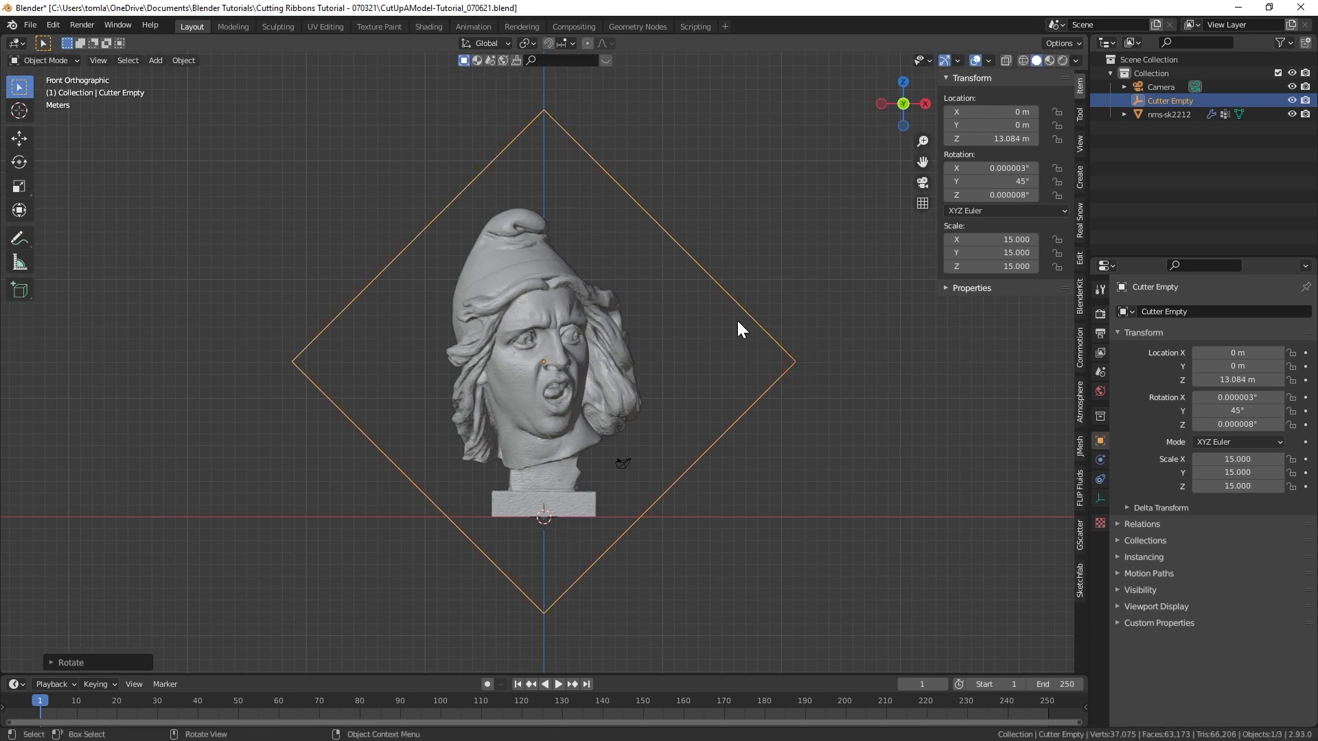
{"action": "left_click_drag", "start_coordinate": [440, 675], "coordinate": [439, 632]}
{"action": "key", "text": "space"}
{"action": "left_click_drag", "start_coordinate": [148, 659], "coordinate": [238, 667]}
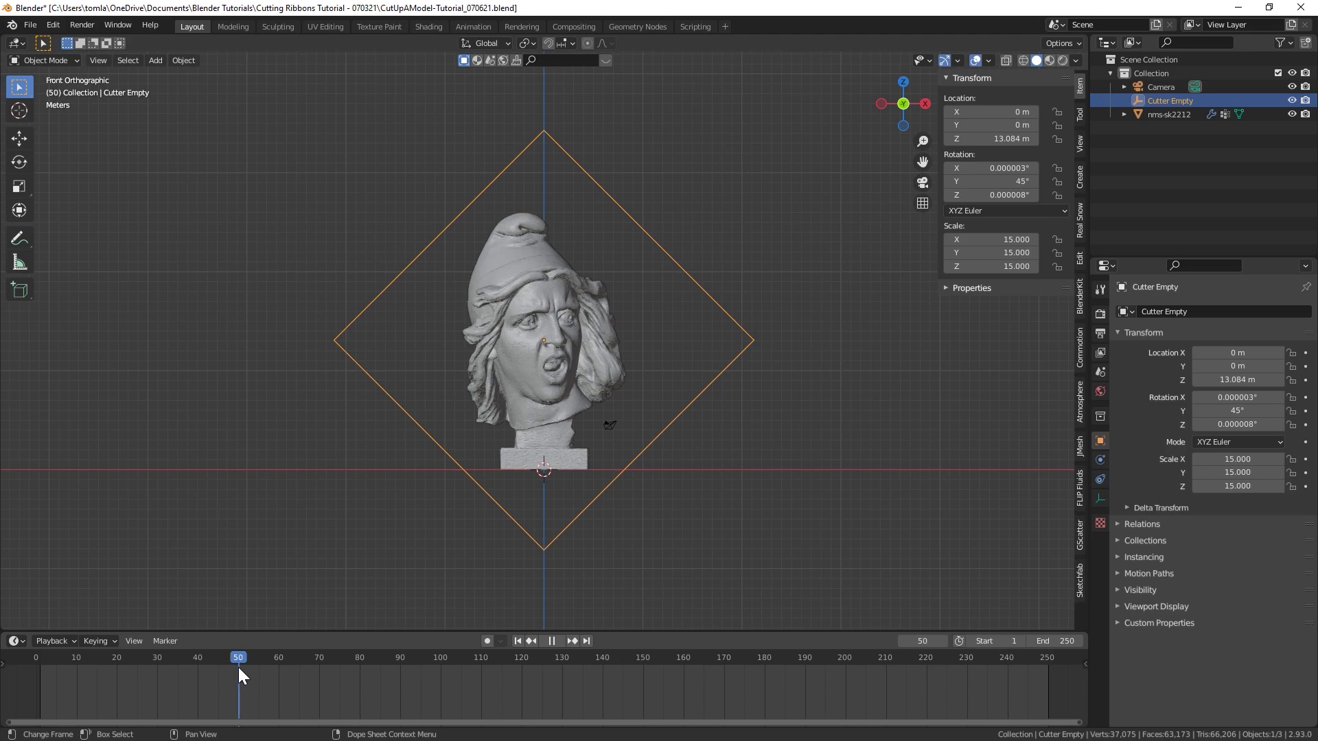
{"action": "key", "text": "space"}
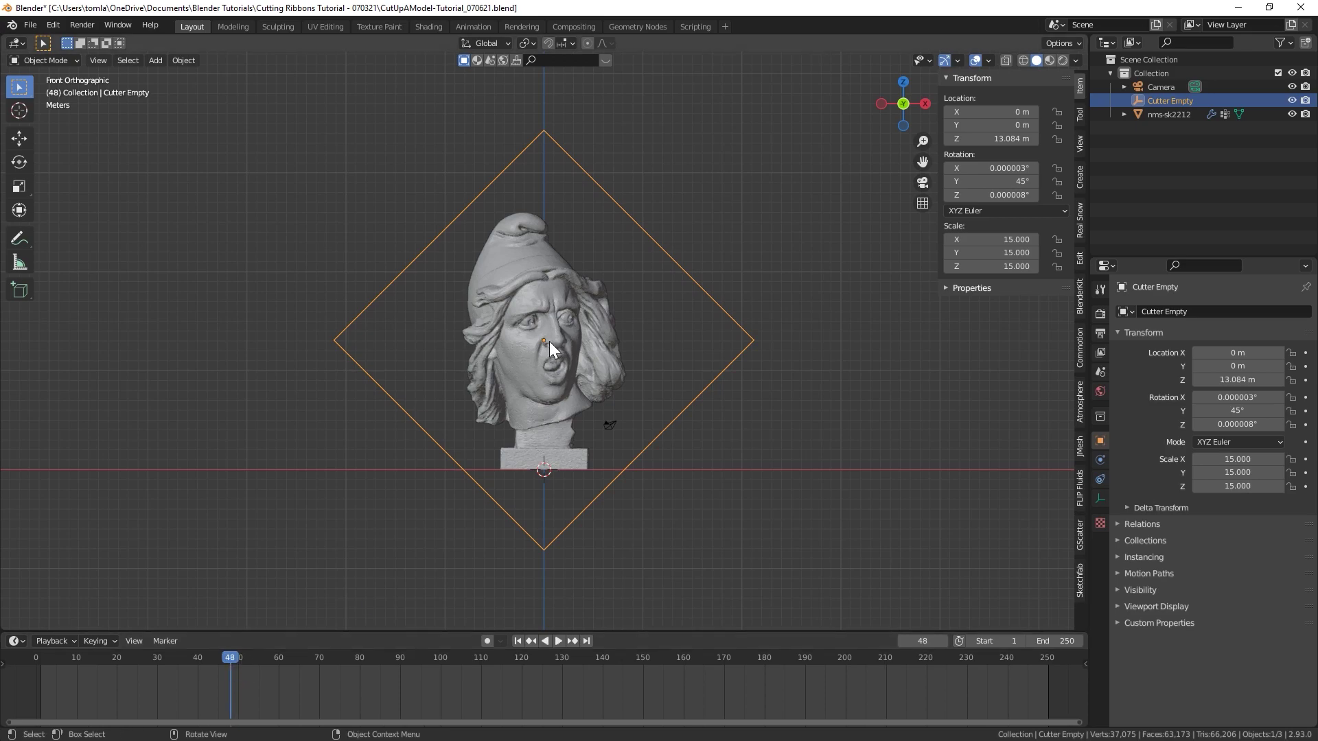
{"action": "key", "text": "i"}
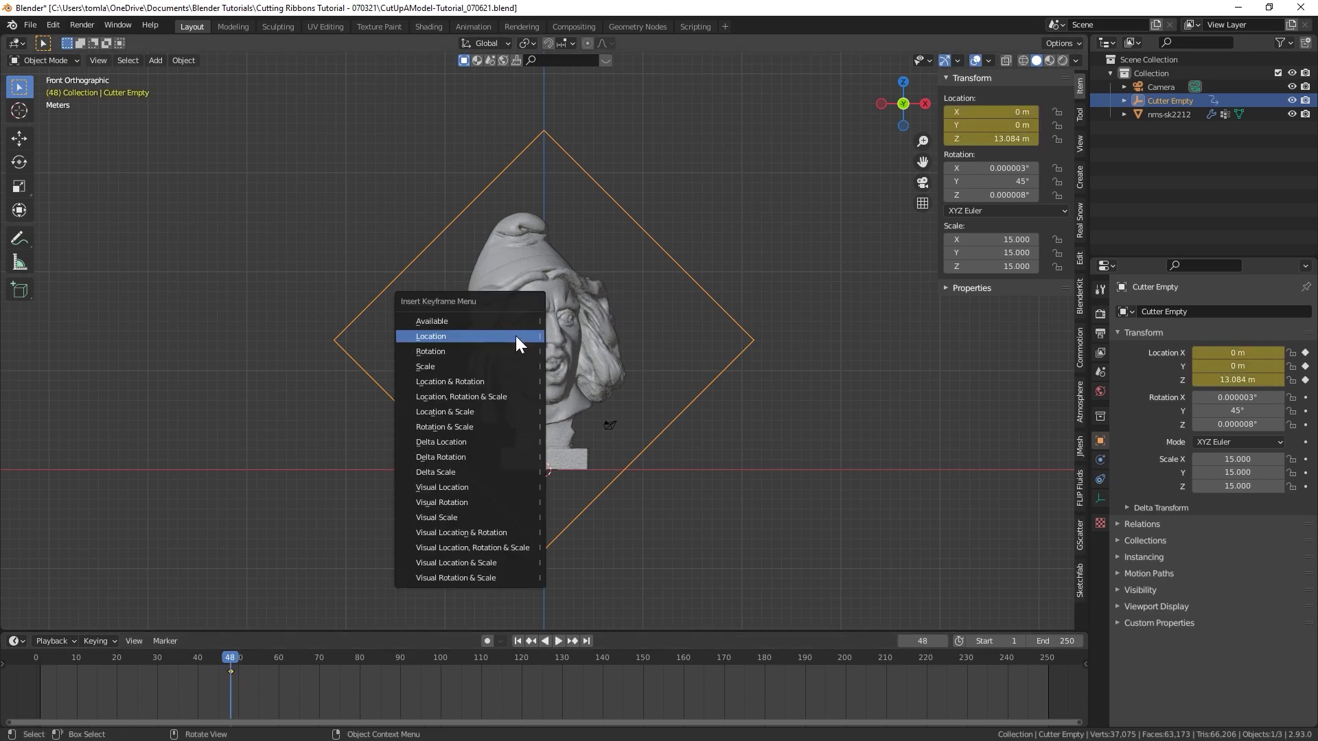
{"action": "left_click", "coordinate": [516, 335]}
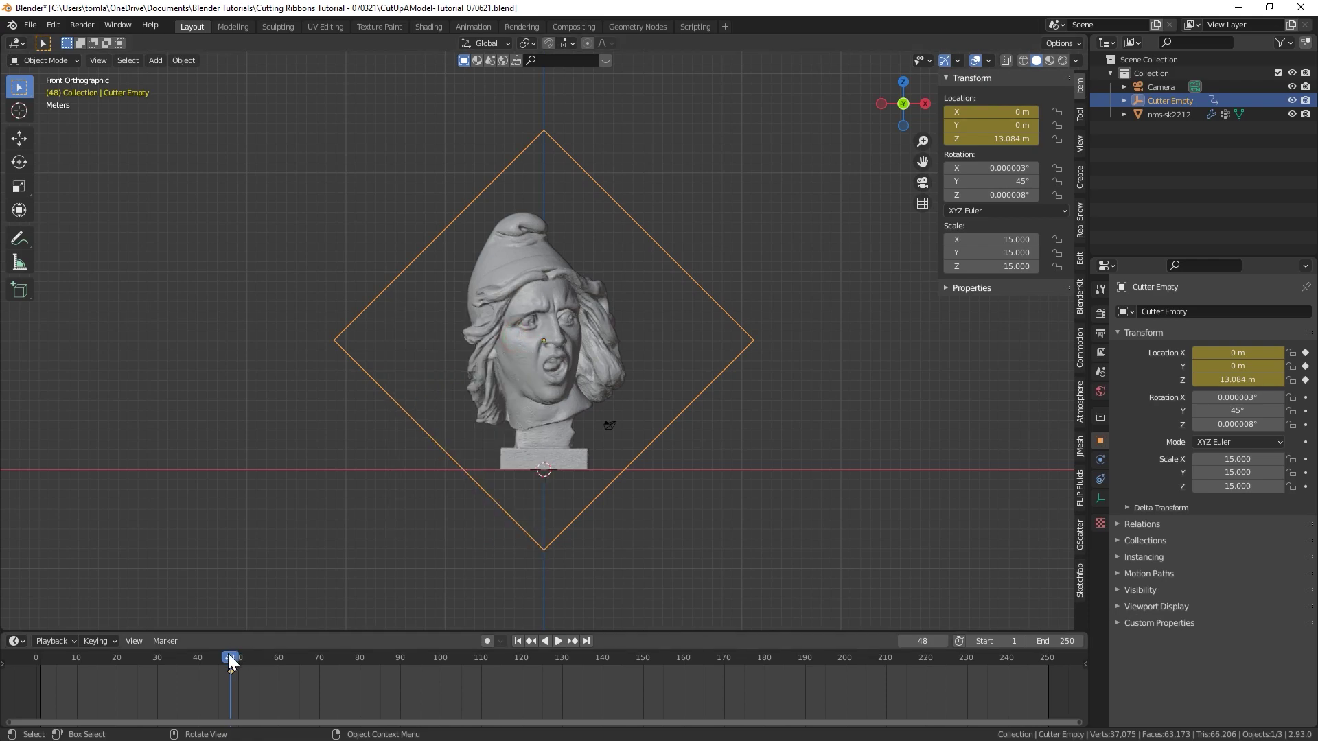
Step: At frame 24, move the empty up-right along local Z, keyframe its location, and preview the slide
{"action": "key", "text": "space"}
{"action": "left_click", "coordinate": [133, 669]}
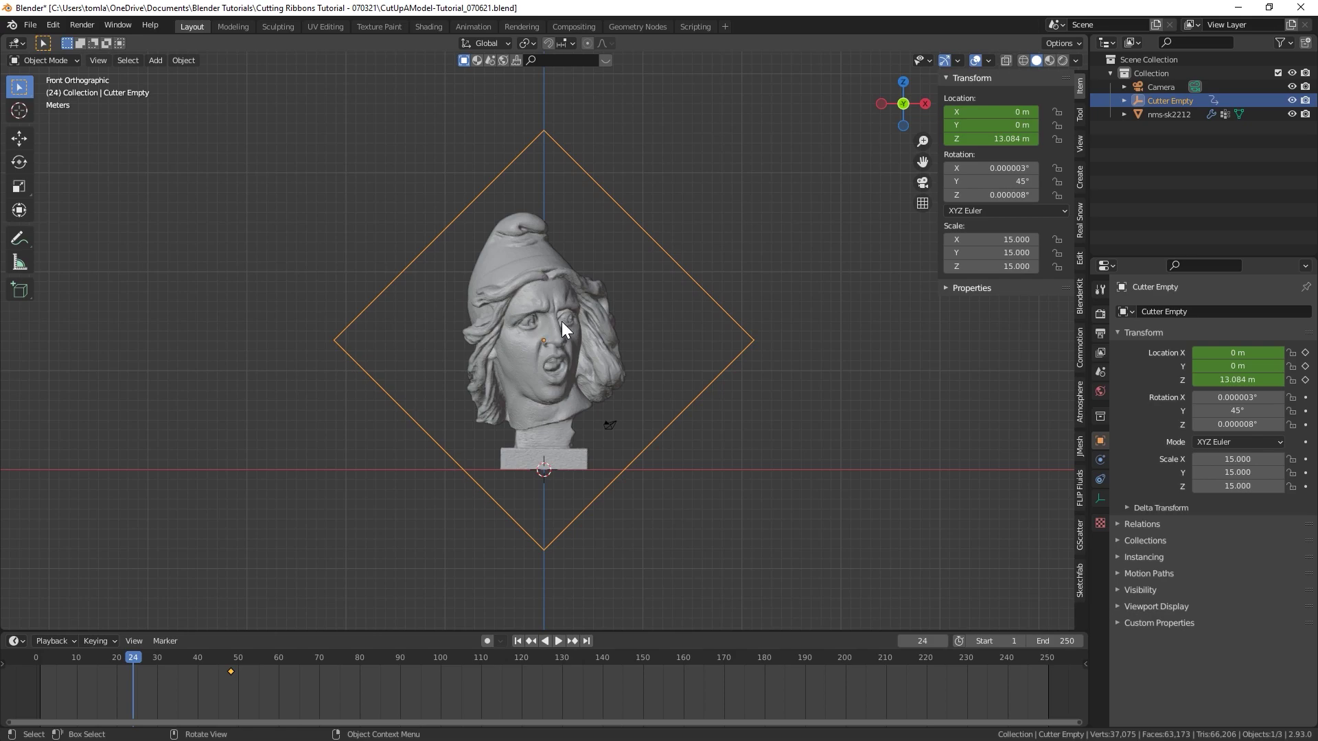
{"action": "key", "text": "g"}
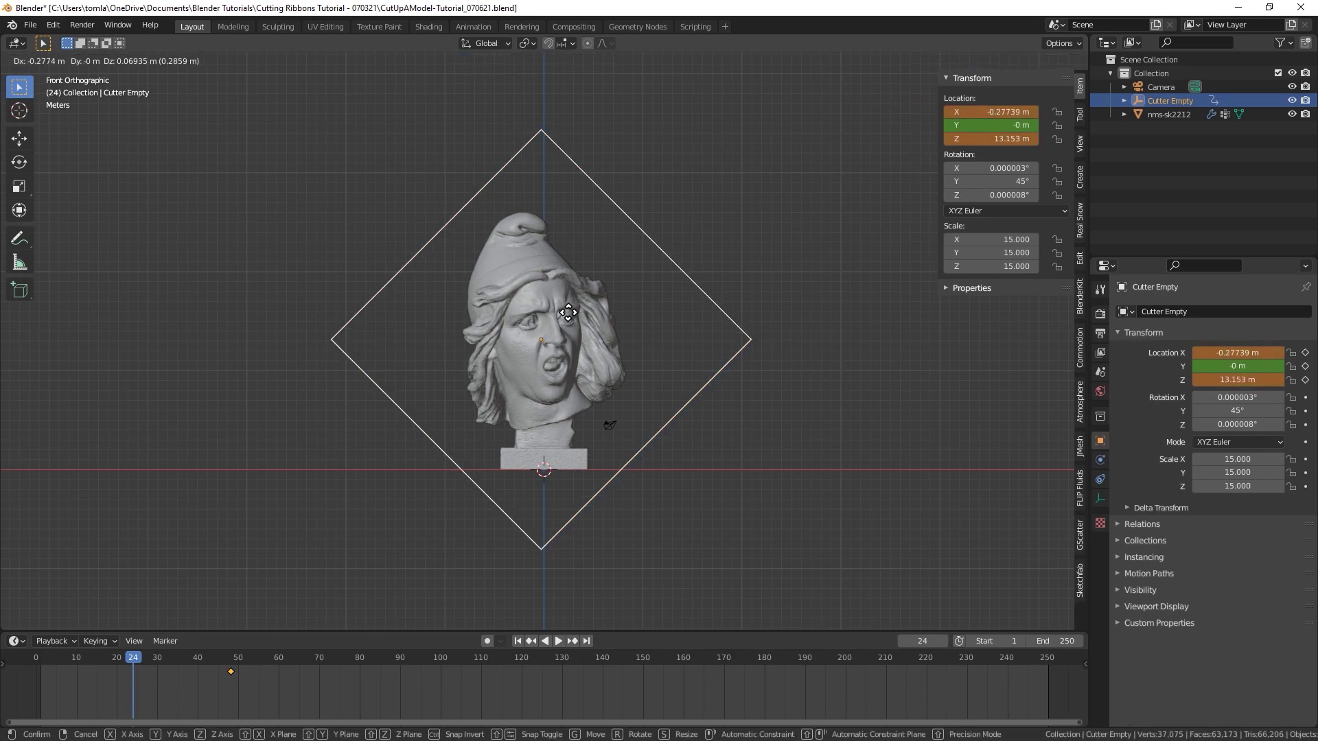
{"action": "key", "text": "z"}
{"action": "key", "text": "z"}
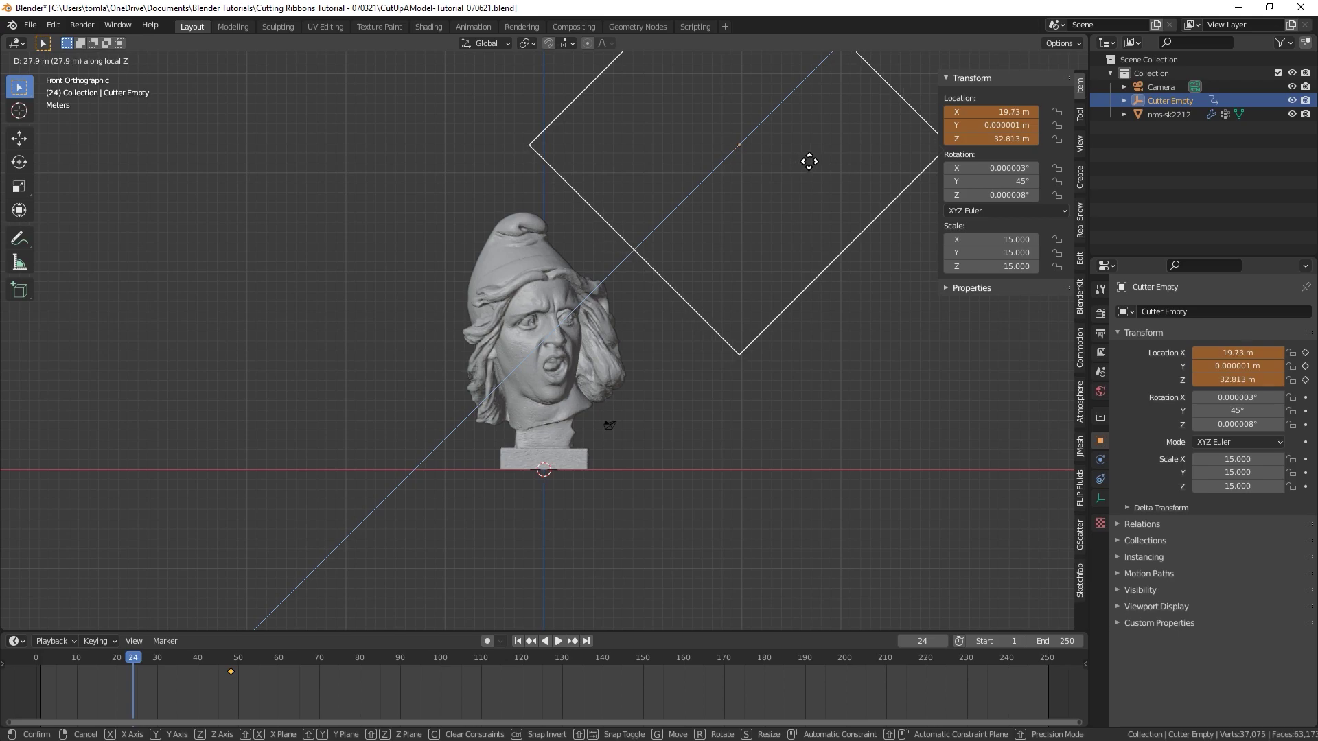
{"action": "left_click", "coordinate": [777, 176]}
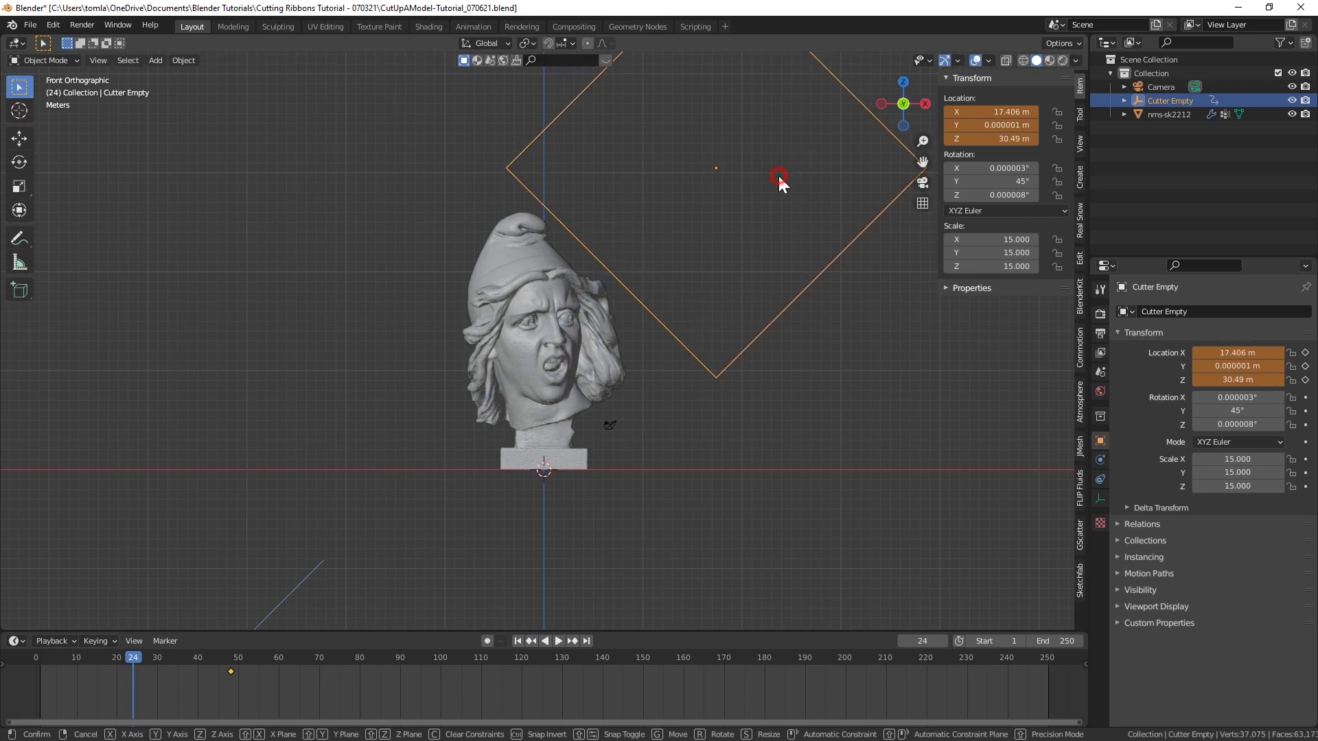
{"action": "key", "text": "i"}
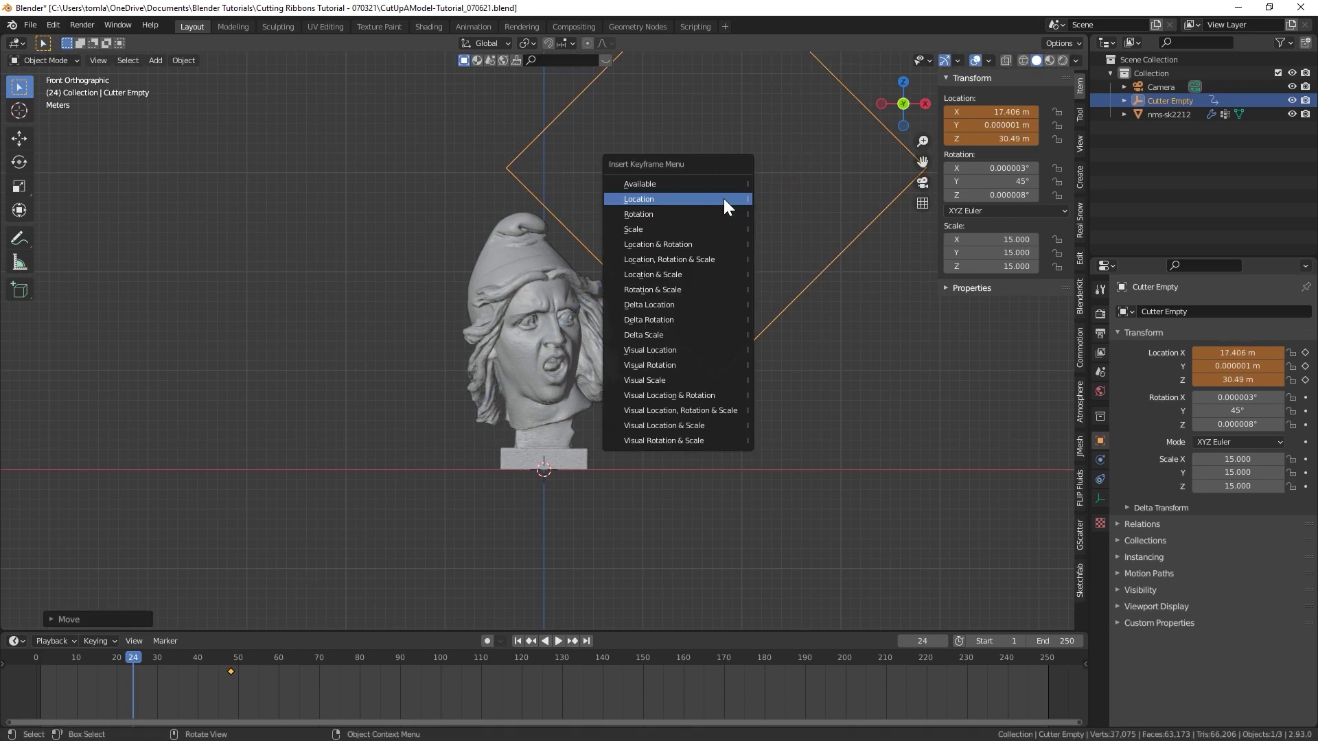
{"action": "left_click", "coordinate": [723, 199]}
{"action": "key", "text": "space"}
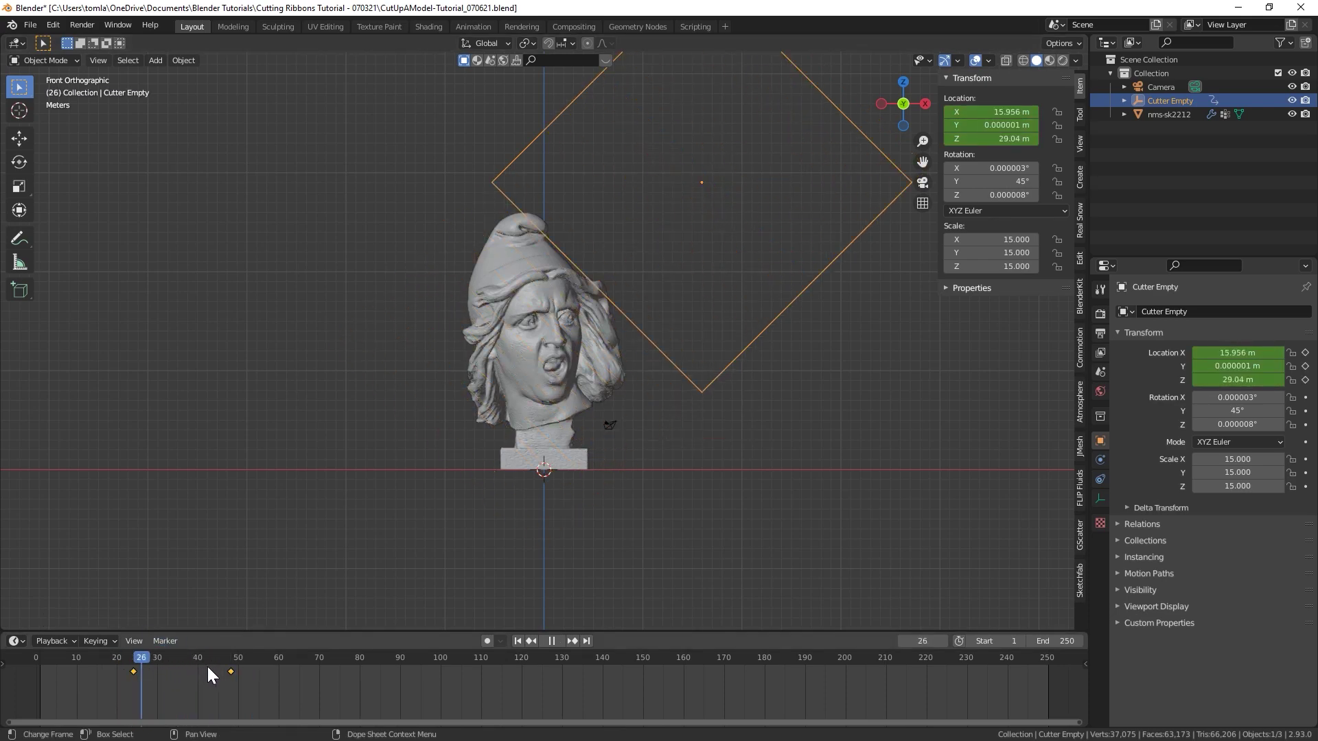
{"action": "key", "text": "space"}
{"action": "key", "text": "Up"}
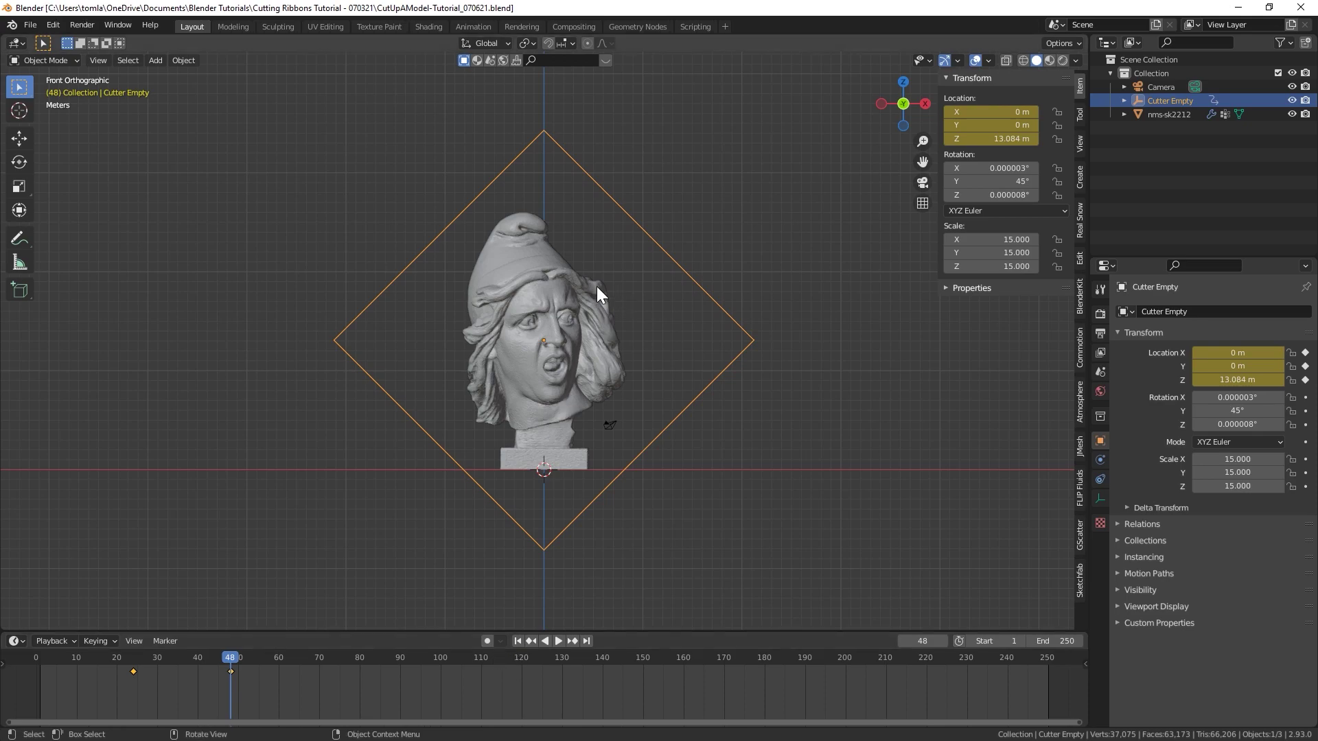
Step: Select the nms-sk2212 head, return to frame 1, and add Cloth physics to it
{"action": "left_click", "coordinate": [505, 301]}
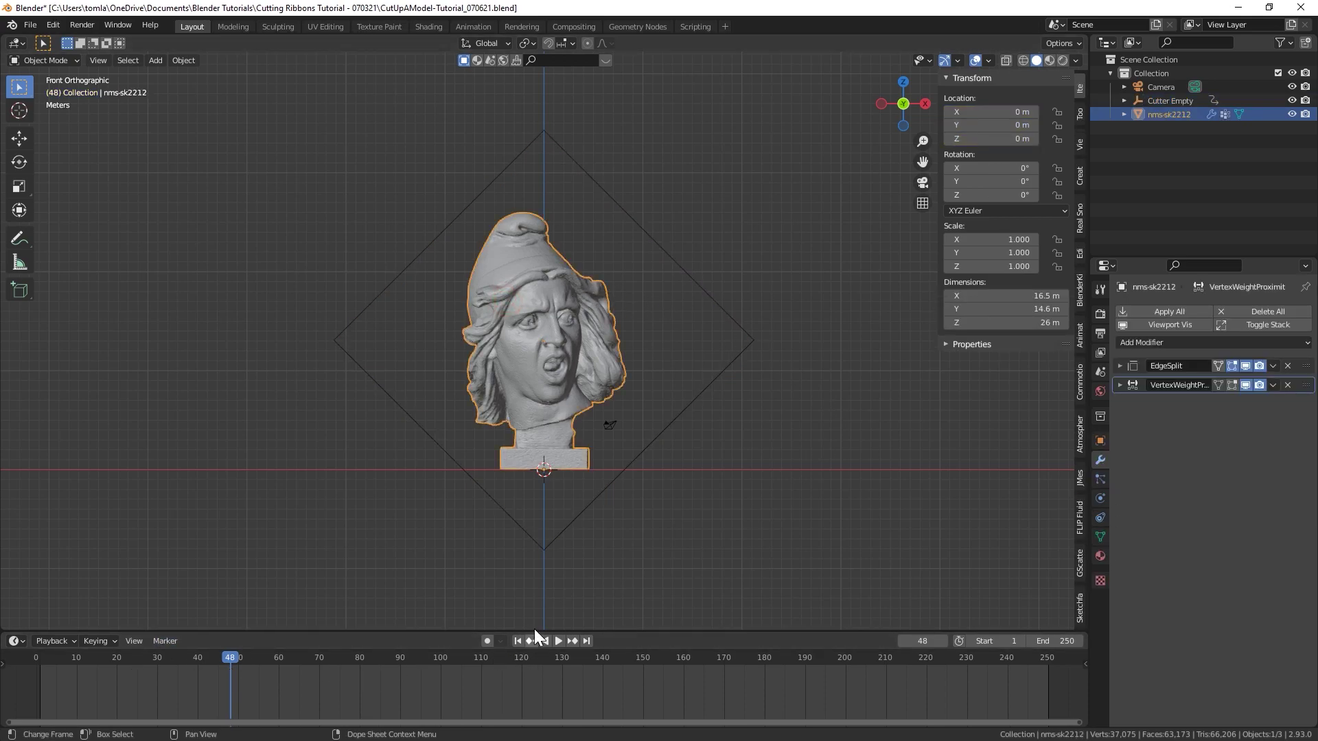
{"action": "left_click", "coordinate": [517, 641]}
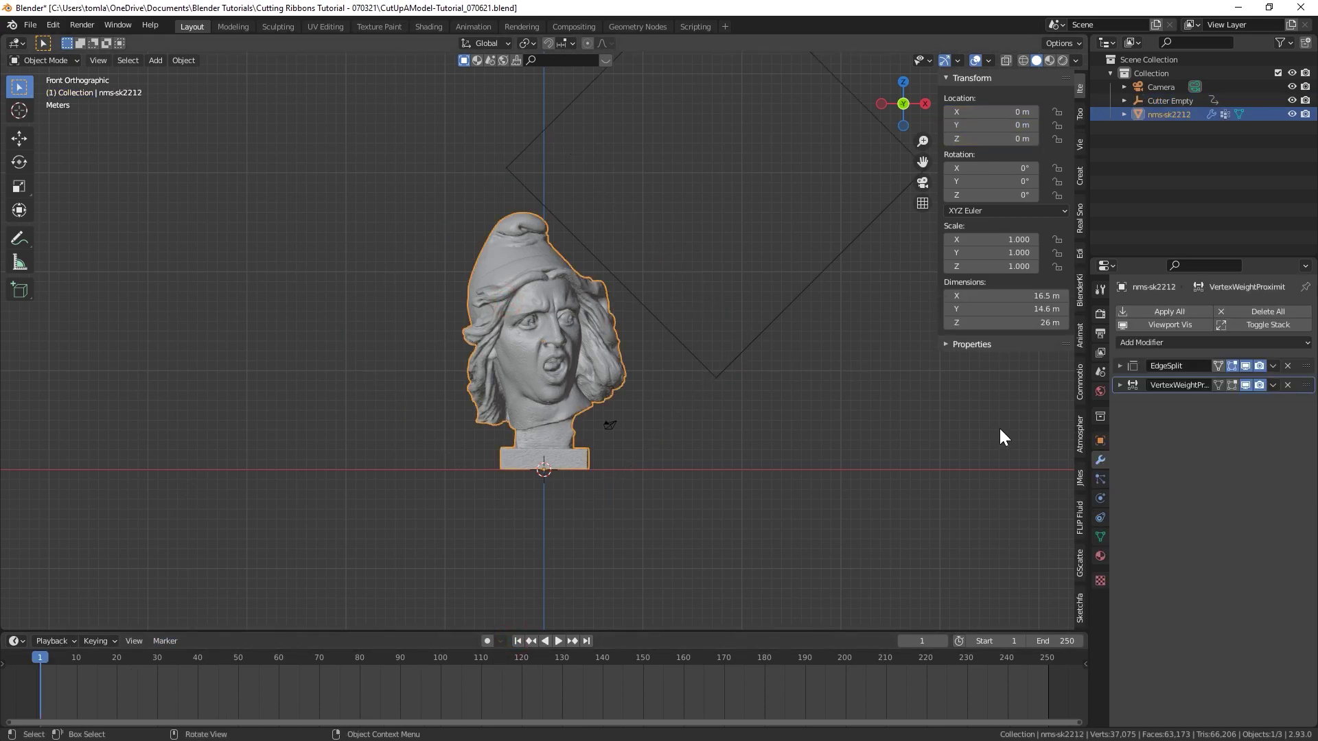
{"action": "left_click", "coordinate": [1100, 496]}
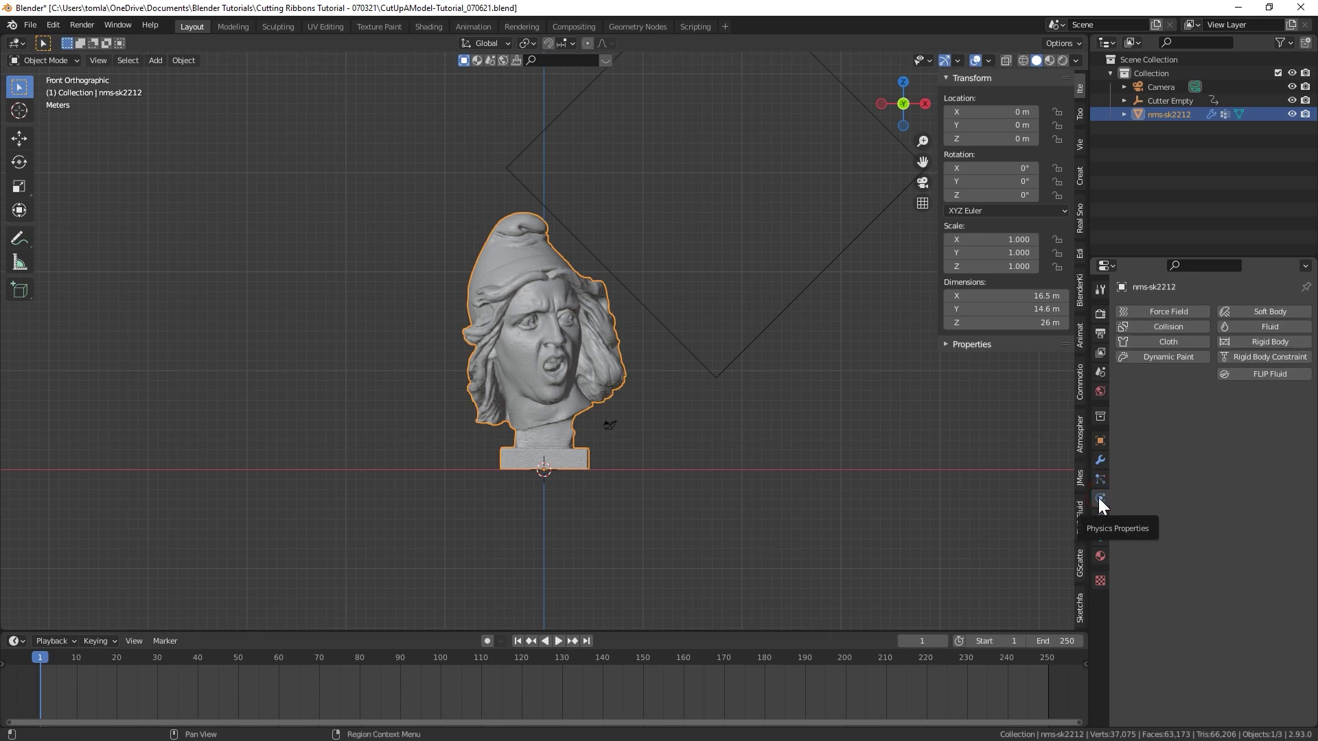
{"action": "left_click", "coordinate": [1169, 345]}
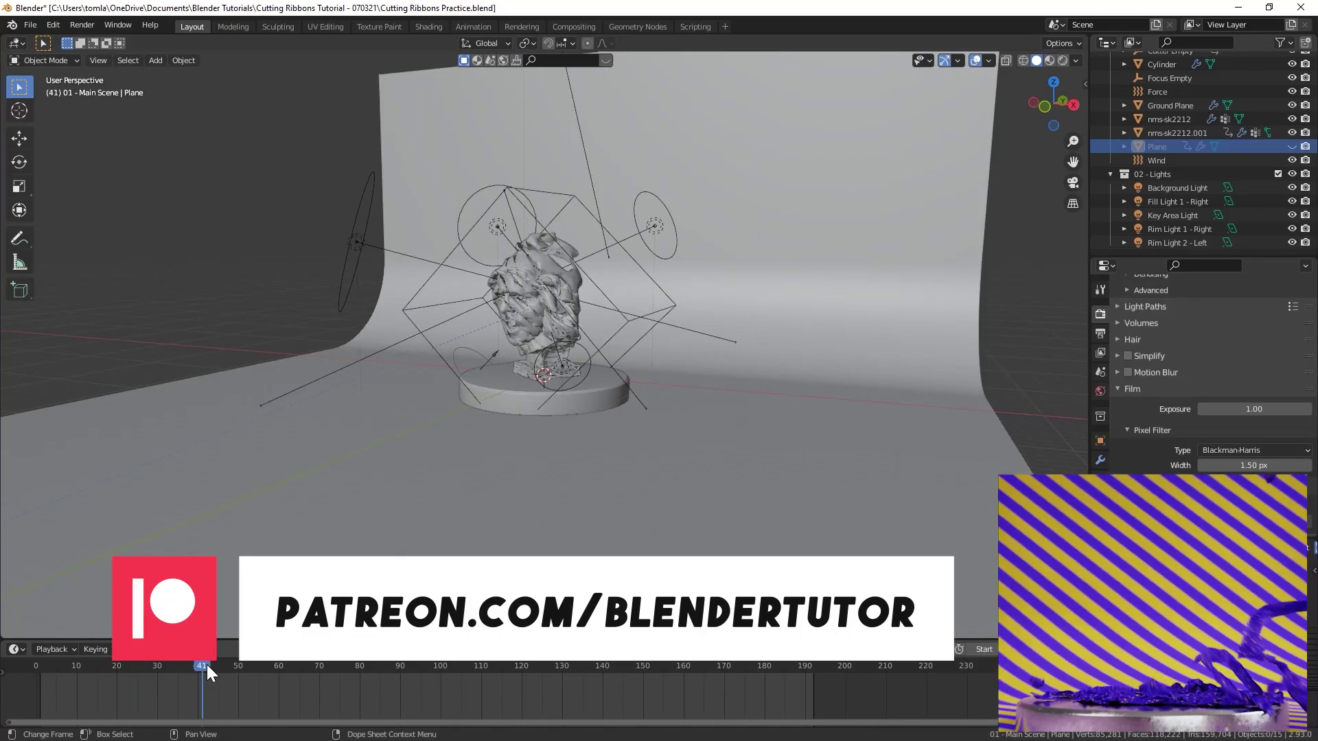
{"action": "mouse_move", "coordinate": [208, 664]}
{"action": "left_mouse_down"}
{"action": "mouse_move", "coordinate": [541, 659]}
{"action": "mouse_move", "coordinate": [629, 673]}
{"action": "left_mouse_up"}
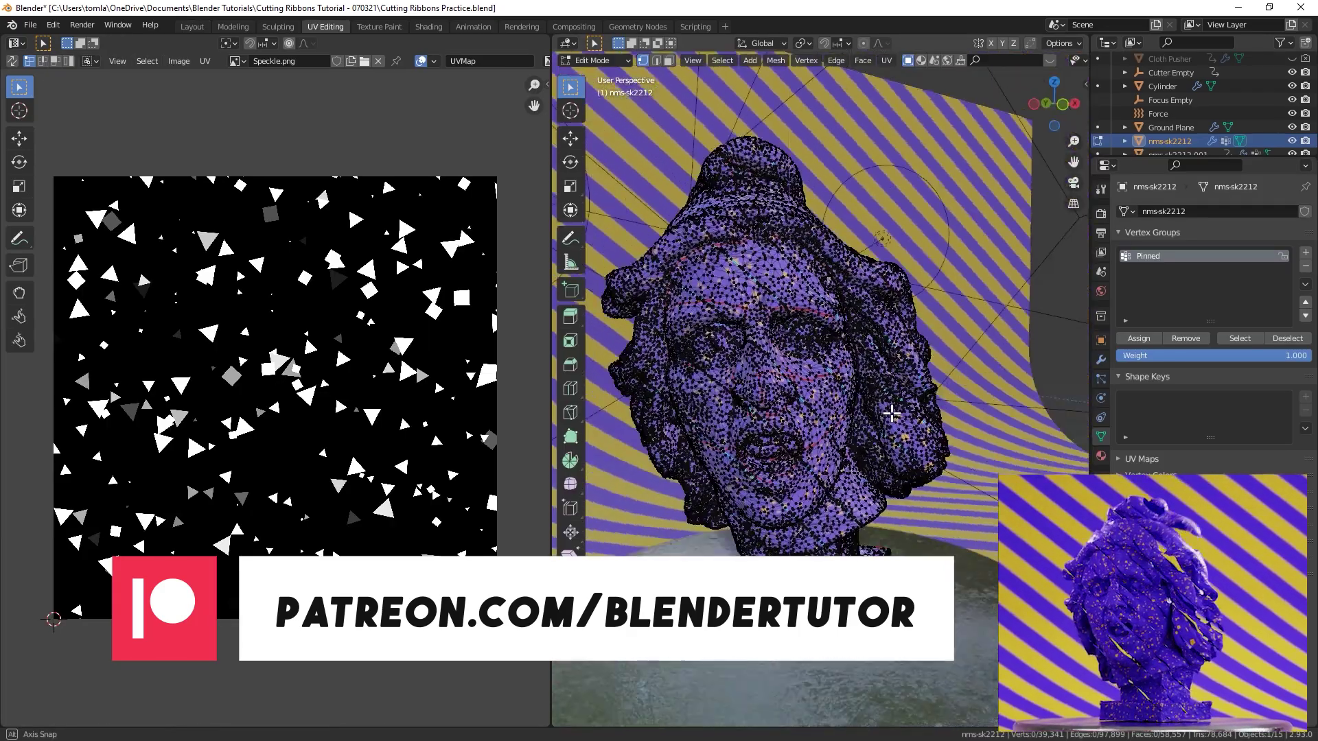
{"action": "mouse_move", "coordinate": [892, 413]}
{"action": "middle_mouse_down"}
{"action": "mouse_move", "coordinate": [947, 410]}
{"action": "mouse_move", "coordinate": [872, 375]}
{"action": "mouse_move", "coordinate": [712, 389]}
{"action": "mouse_move", "coordinate": [794, 415]}
{"action": "mouse_move", "coordinate": [671, 417]}
{"action": "mouse_move", "coordinate": [788, 430]}
{"action": "middle_mouse_up"}
{"action": "key", "text": "a"}
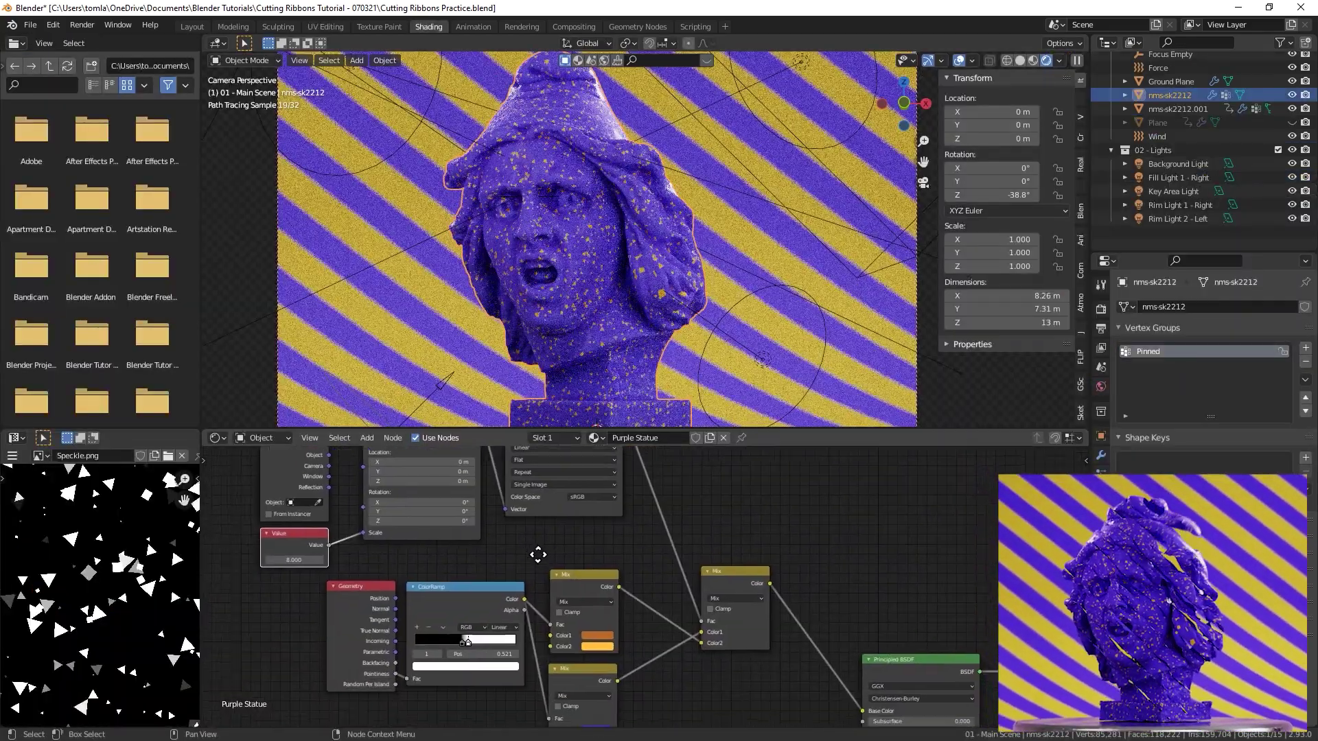
{"action": "middle_click_drag", "start_coordinate": [537, 554], "coordinate": [294, 399]}
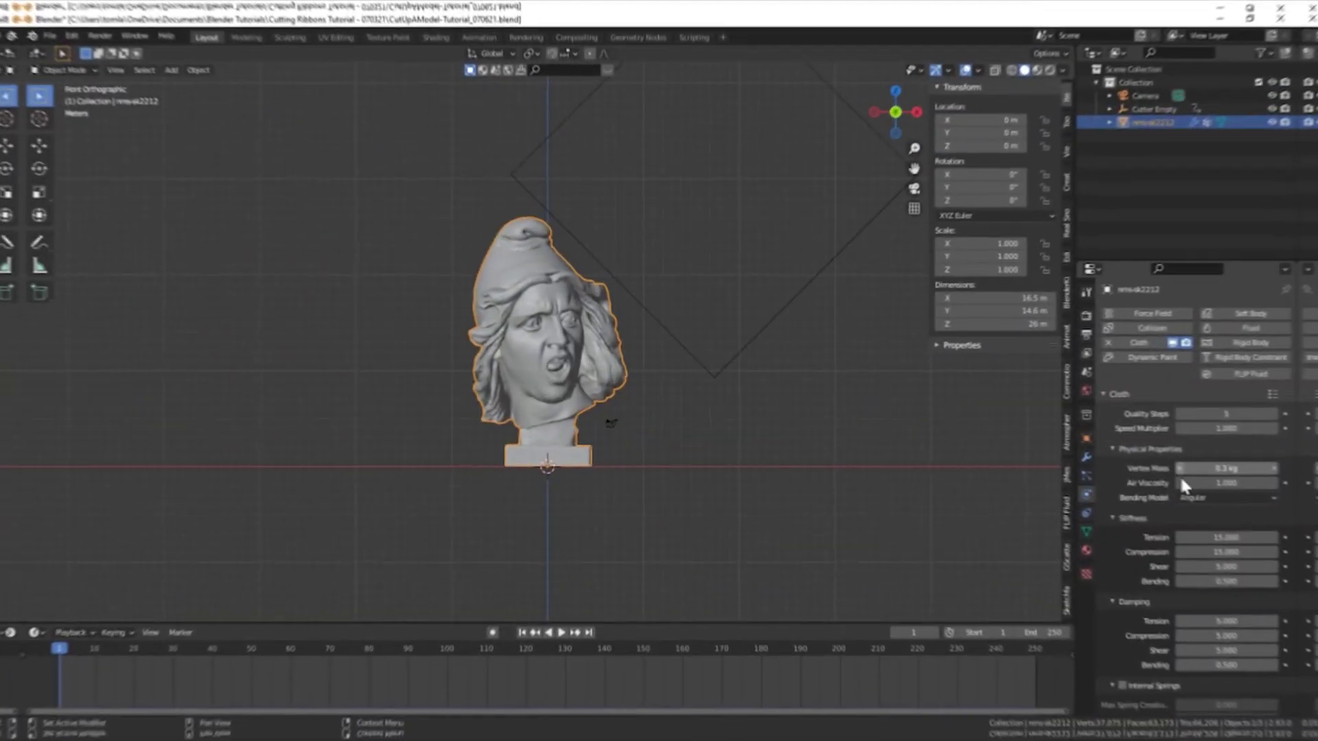
Step: In Cloth Shape, set Pin Group to Pinned and Shrinking Factor to -0.1
{"action": "scroll", "coordinate": [1191, 480], "scroll_direction": "down", "scroll_amount": 10}
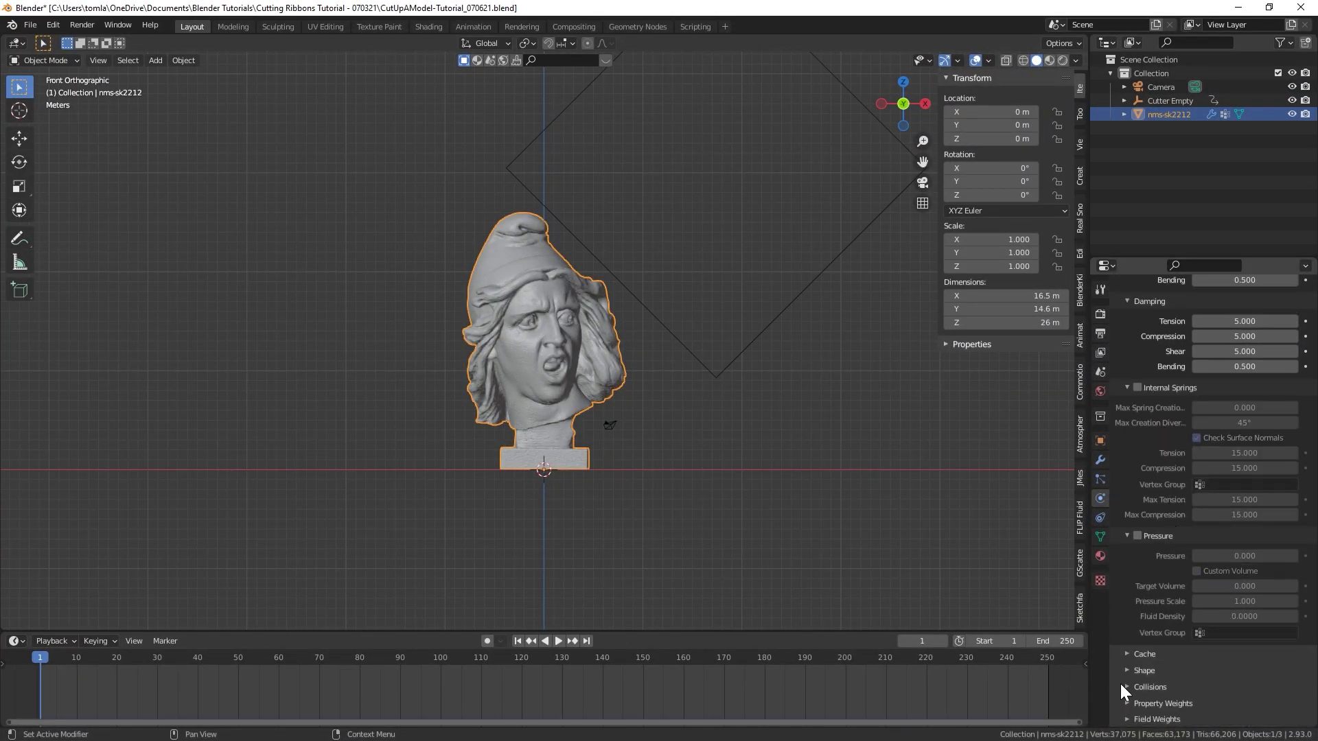
{"action": "left_click", "coordinate": [1126, 671]}
{"action": "scroll", "coordinate": [1178, 545], "scroll_direction": "down", "scroll_amount": 4}
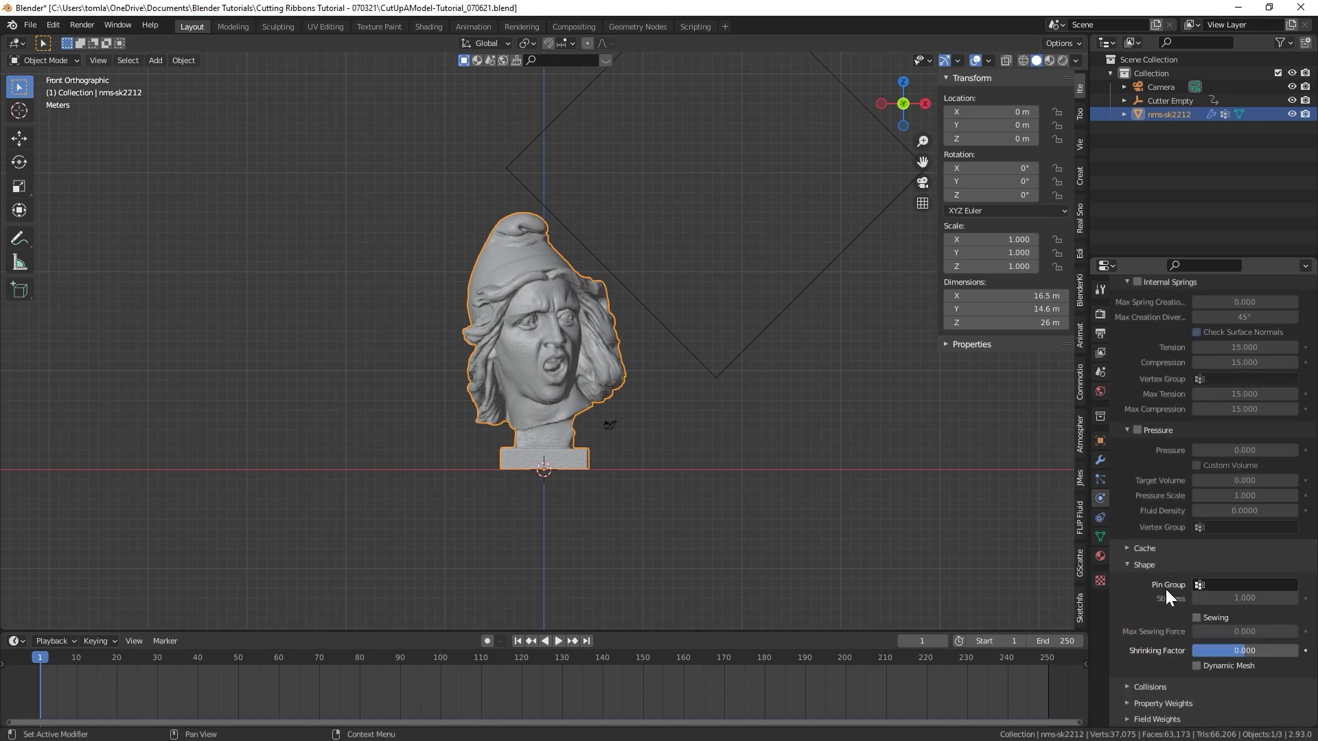
{"action": "left_click", "coordinate": [1203, 585]}
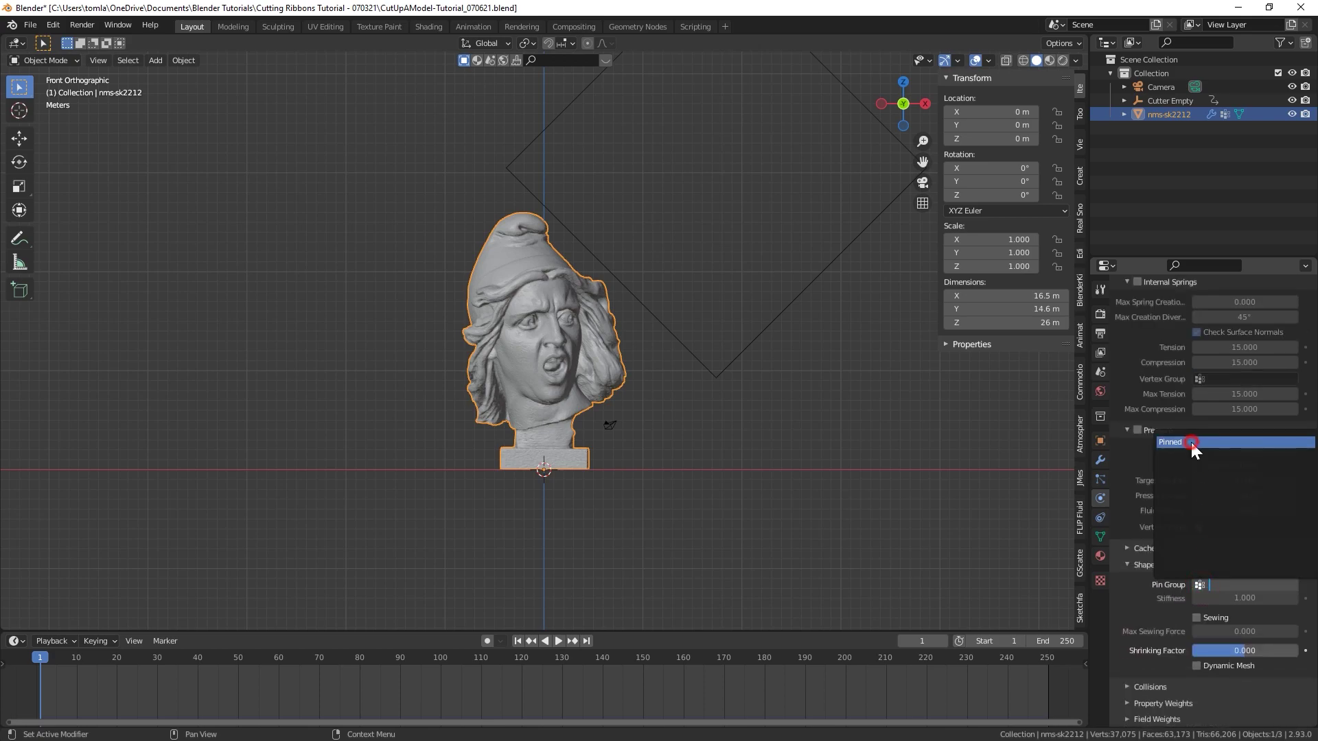
{"action": "key", "text": "Return"}
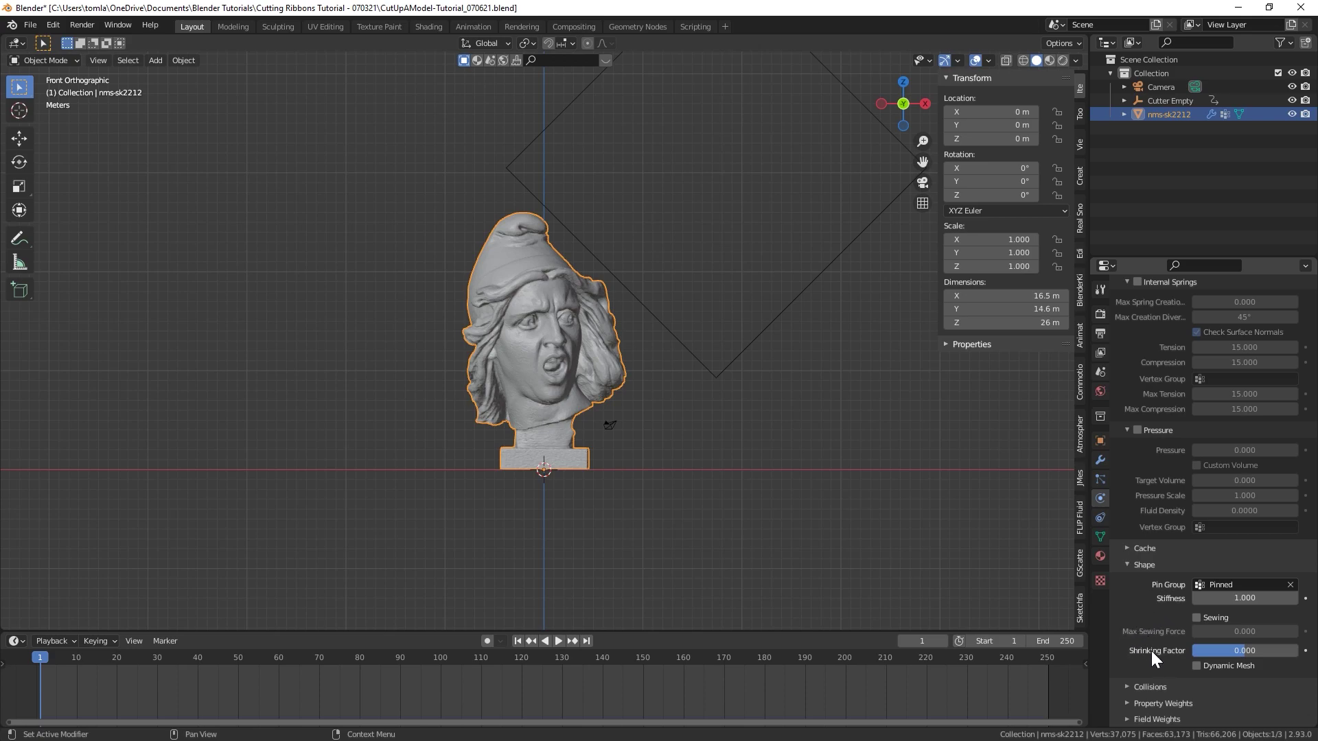
{"action": "left_click", "coordinate": [1245, 648]}
{"action": "type", "text": "-0.1"}
{"action": "key", "text": "Return"}
Step: Apply the Cotton cloth preset to the bust
{"action": "scroll", "coordinate": [1250, 533], "scroll_direction": "up", "scroll_amount": 15}
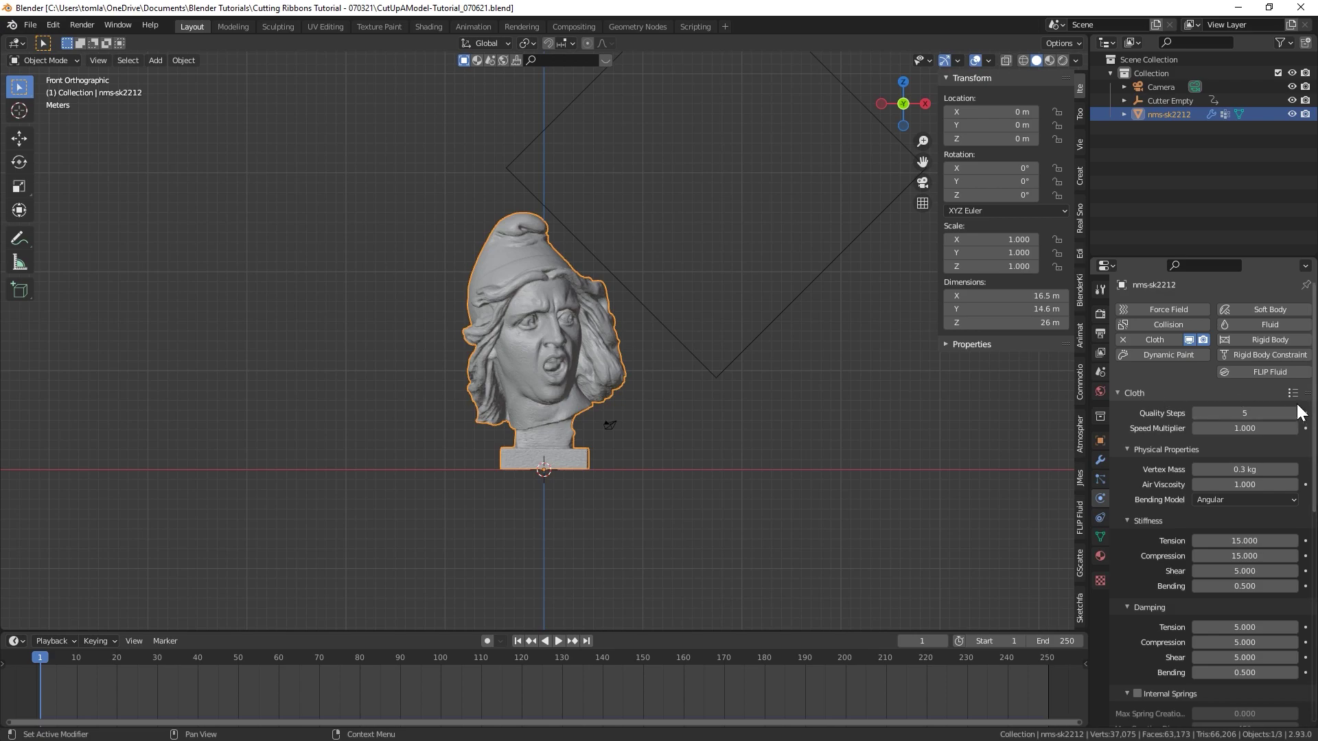
{"action": "left_click", "coordinate": [1294, 394]}
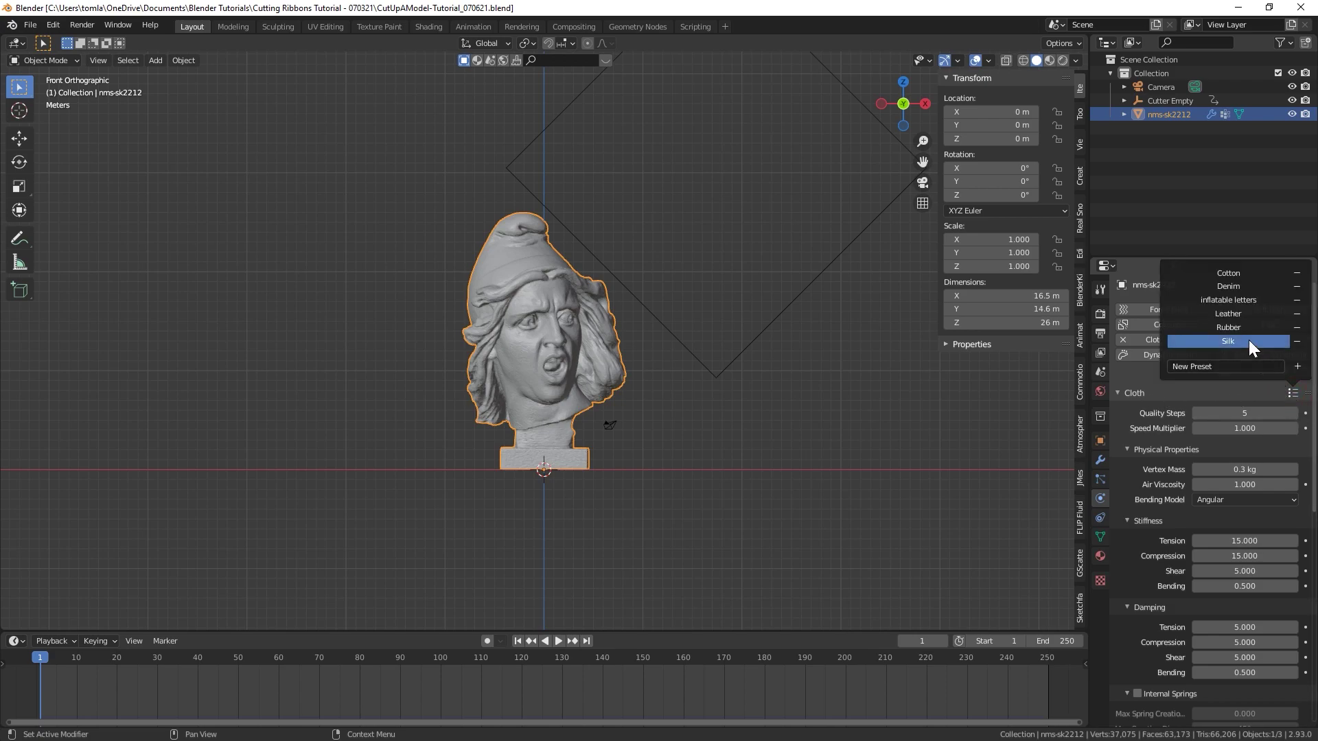
{"action": "left_click", "coordinate": [1235, 272]}
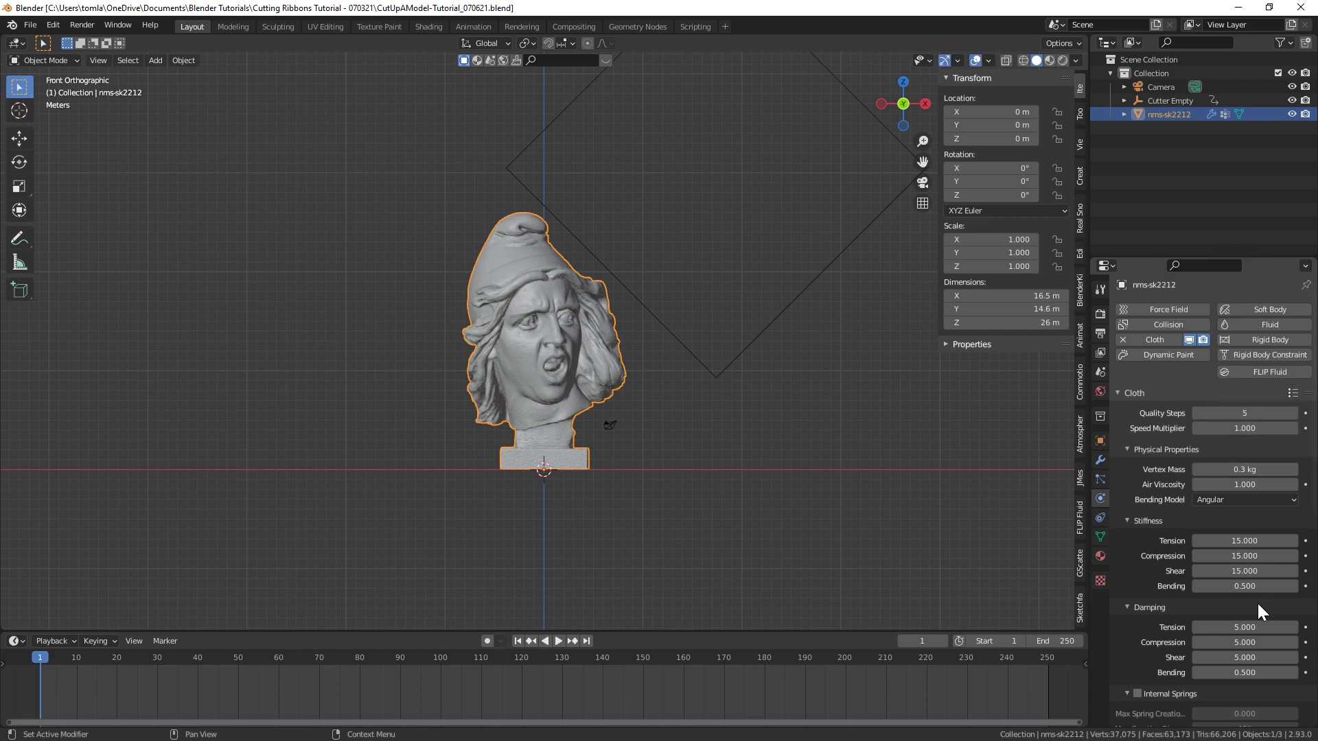
{"action": "left_click", "coordinate": [1293, 392]}
Step: Set cloth Quality Steps to 8 and Air Viscosity to 0.5
{"action": "left_click", "coordinate": [1226, 413]}
{"action": "type", "text": "8"}
{"action": "key", "text": "Return"}
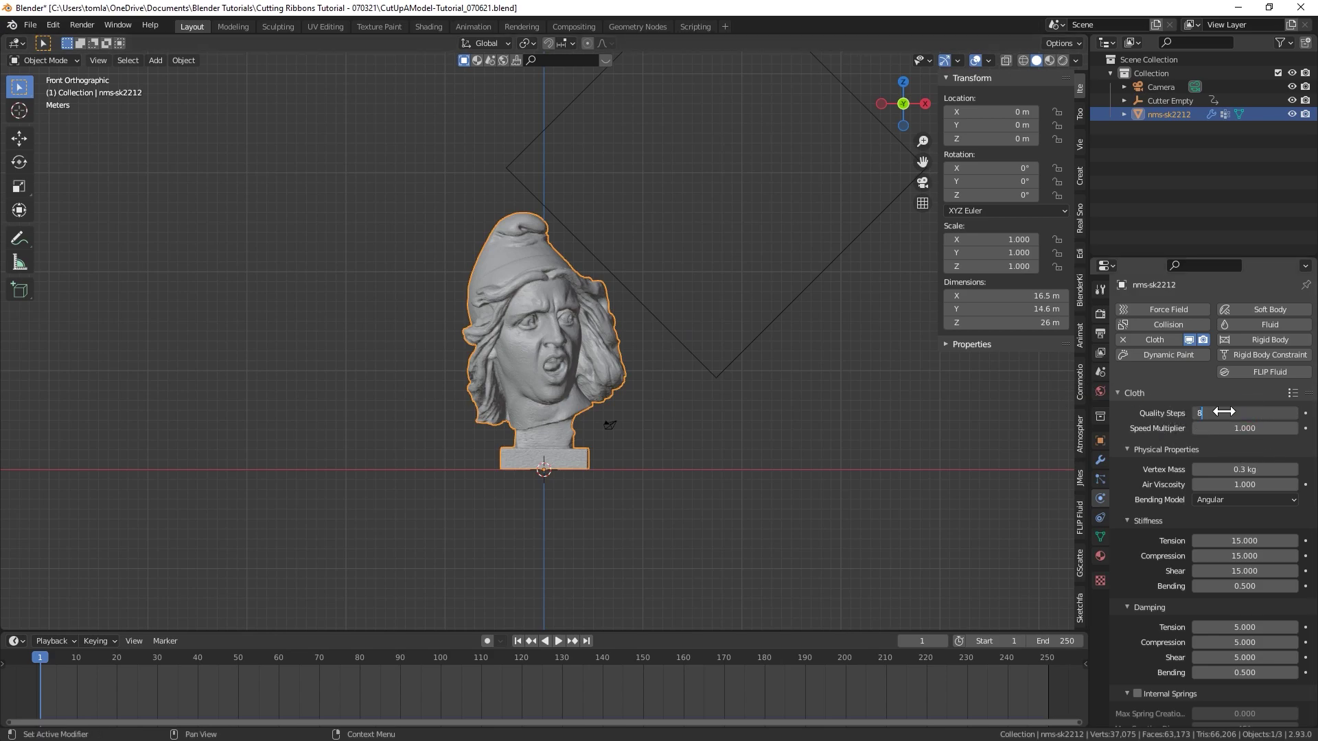
{"action": "left_click", "coordinate": [1248, 486]}
{"action": "type", "text": ".5"}
{"action": "key", "text": "Return"}
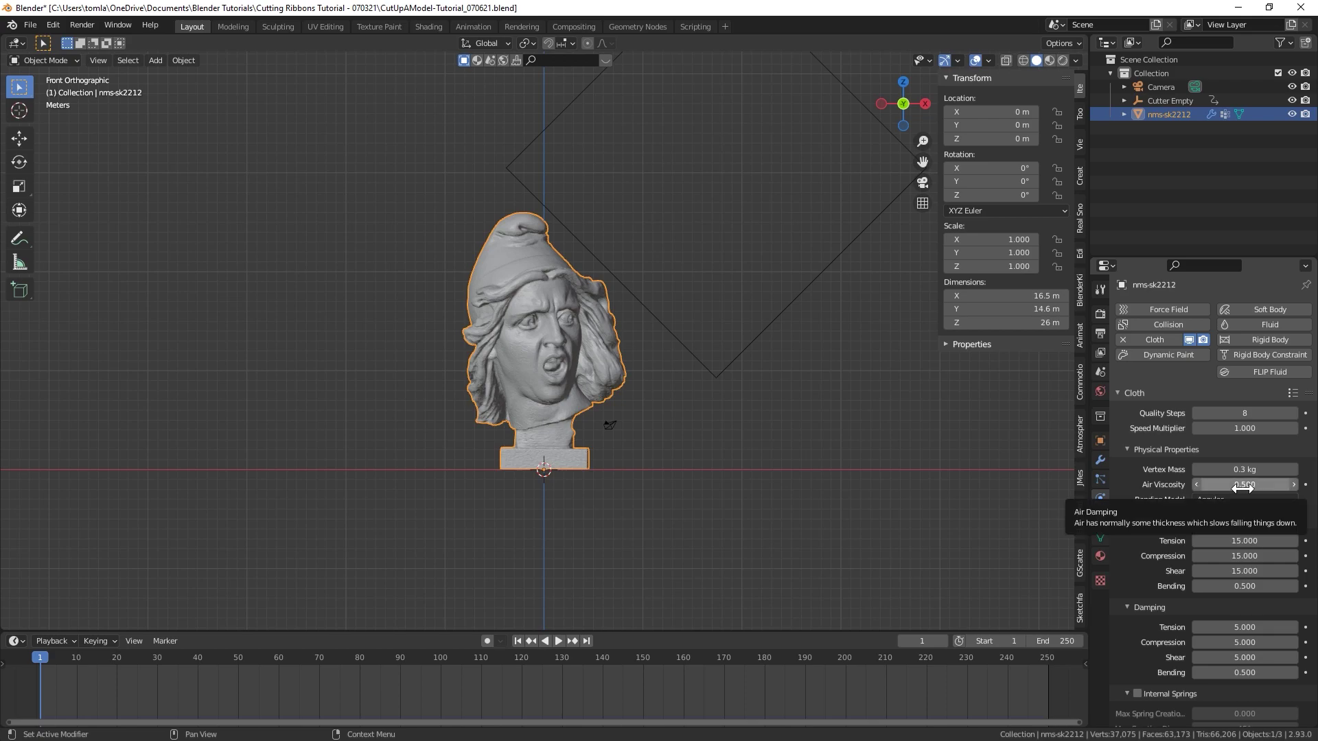
Step: Set cloth collision Quality to 5 and enable Self Collisions
{"action": "scroll", "coordinate": [1242, 484], "scroll_direction": "down", "scroll_amount": 10}
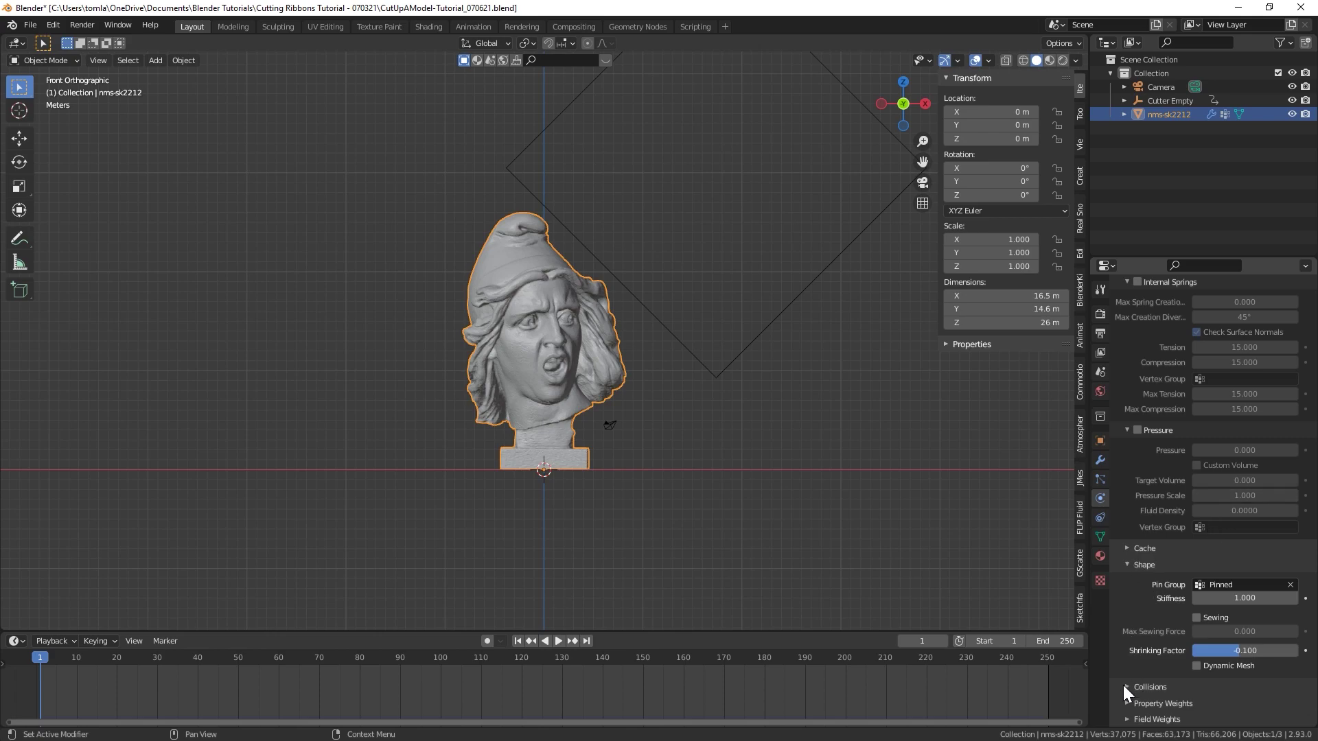
{"action": "left_click", "coordinate": [1126, 687]}
{"action": "scroll", "coordinate": [1140, 618], "scroll_direction": "down", "scroll_amount": 4}
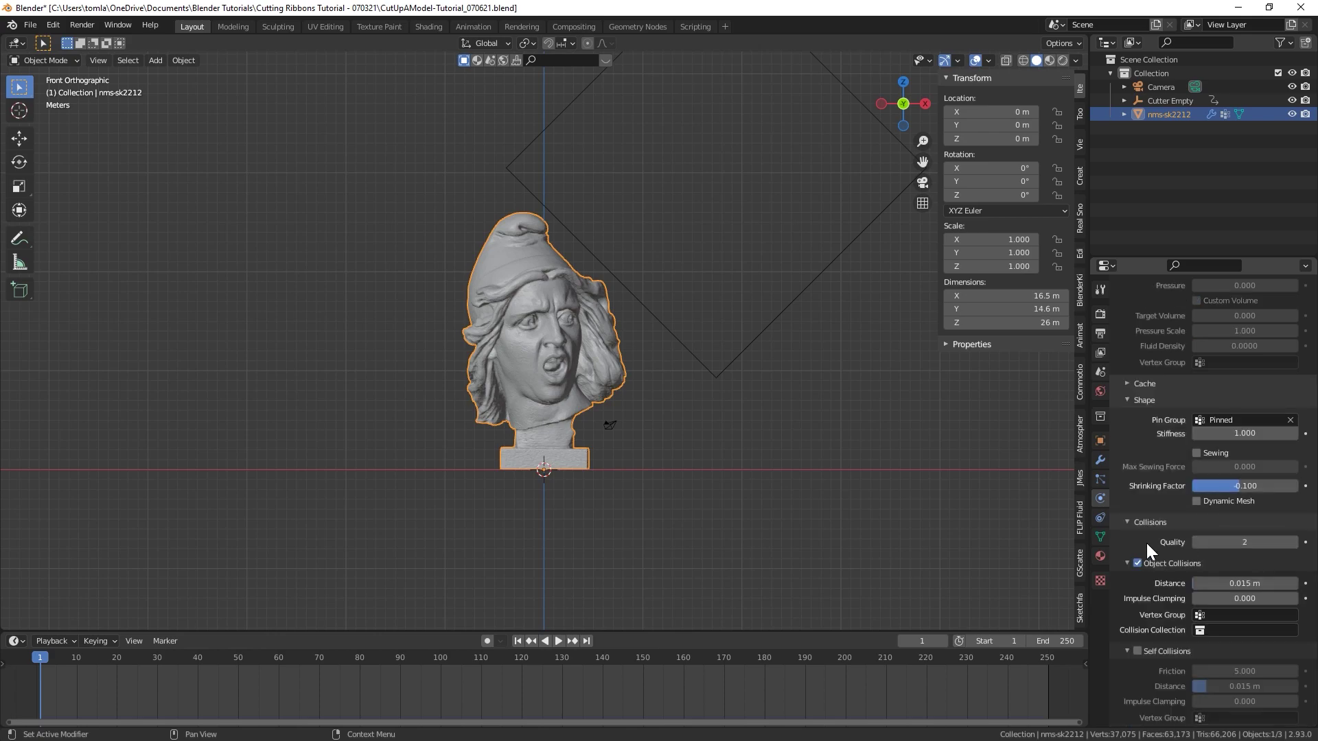
{"action": "left_click", "coordinate": [1255, 548]}
{"action": "type", "text": "5"}
{"action": "key", "text": "Return"}
{"action": "left_click", "coordinate": [1139, 656]}
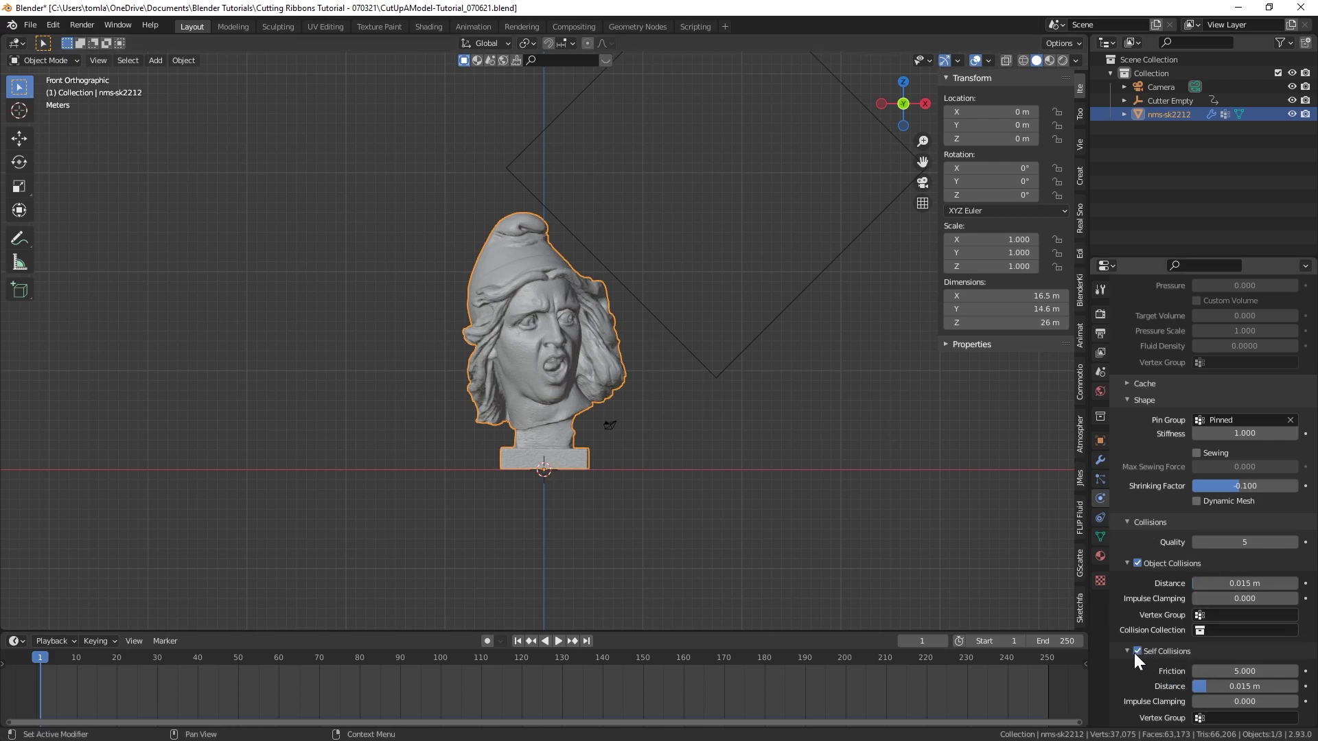
Step: Save the file and set the cloth Cache End frame to 100
{"action": "key", "text": "ctrl+s"}
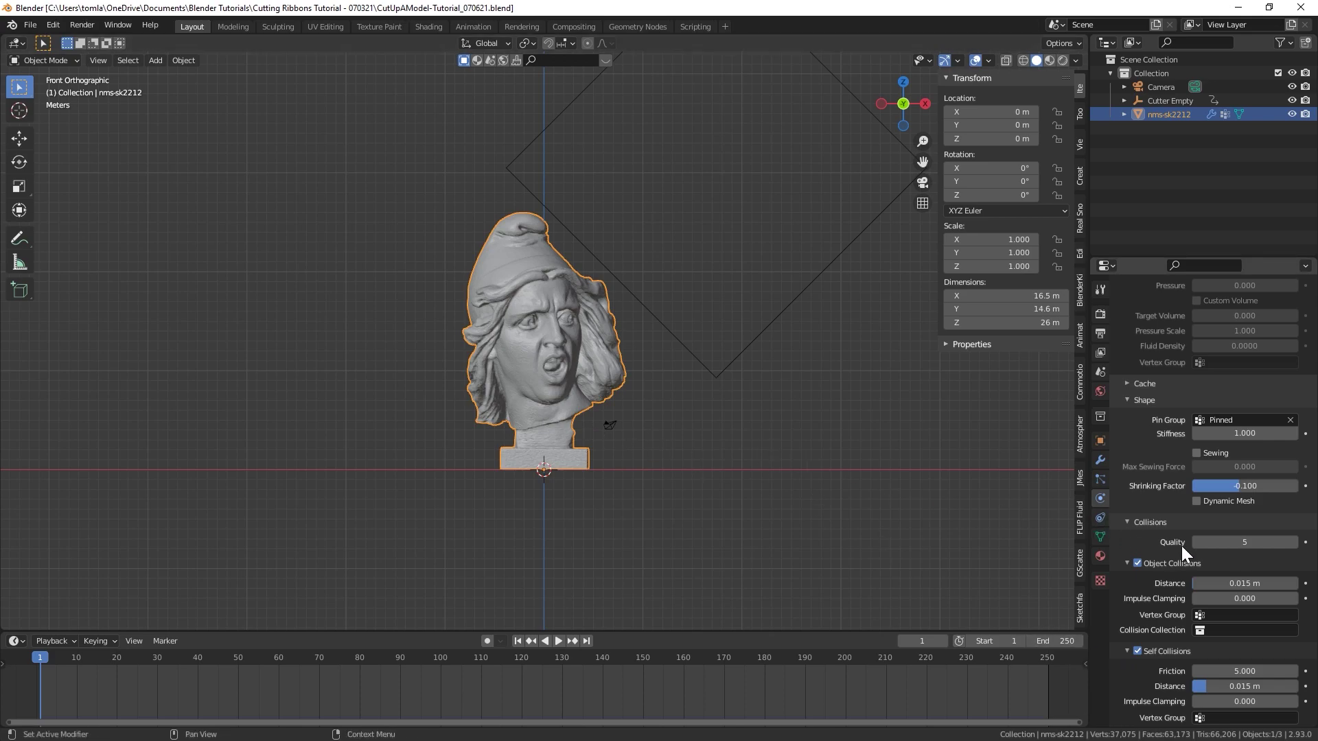
{"action": "scroll", "coordinate": [1215, 540], "scroll_direction": "up", "scroll_amount": 4}
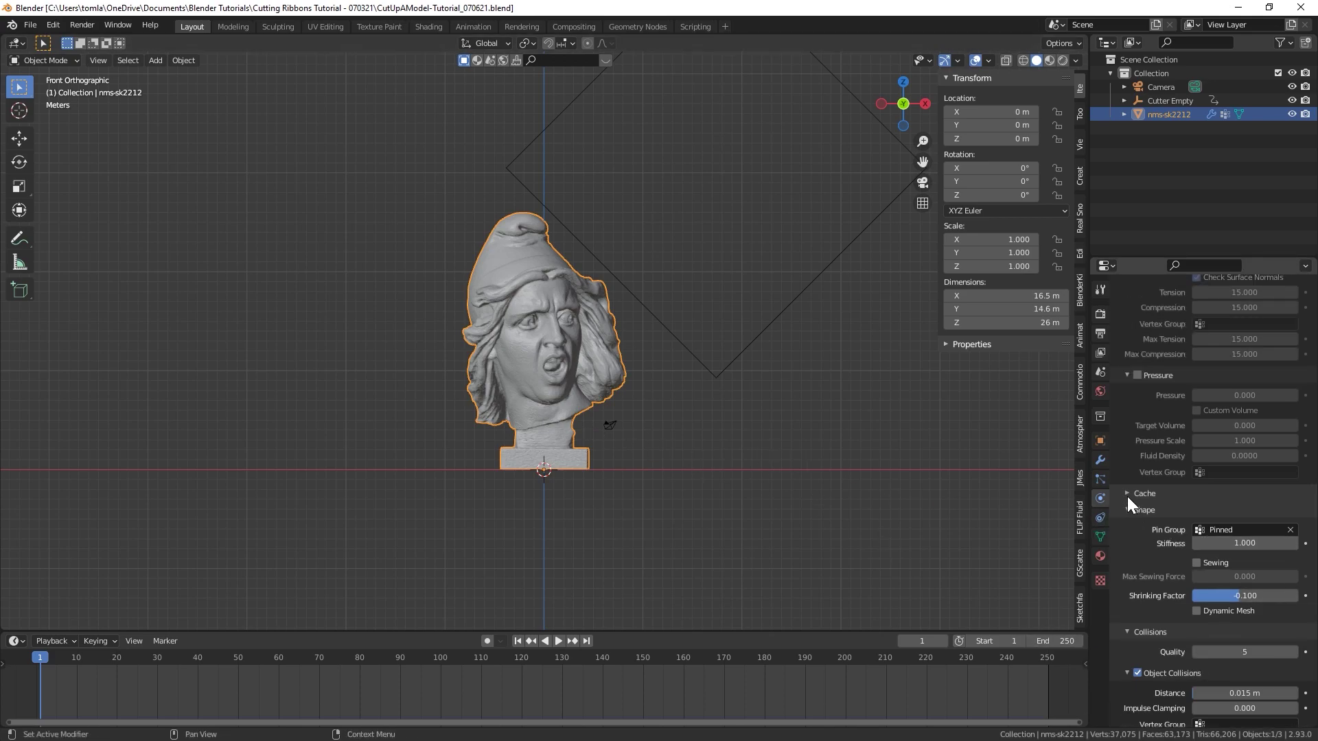
{"action": "left_click", "coordinate": [1126, 493]}
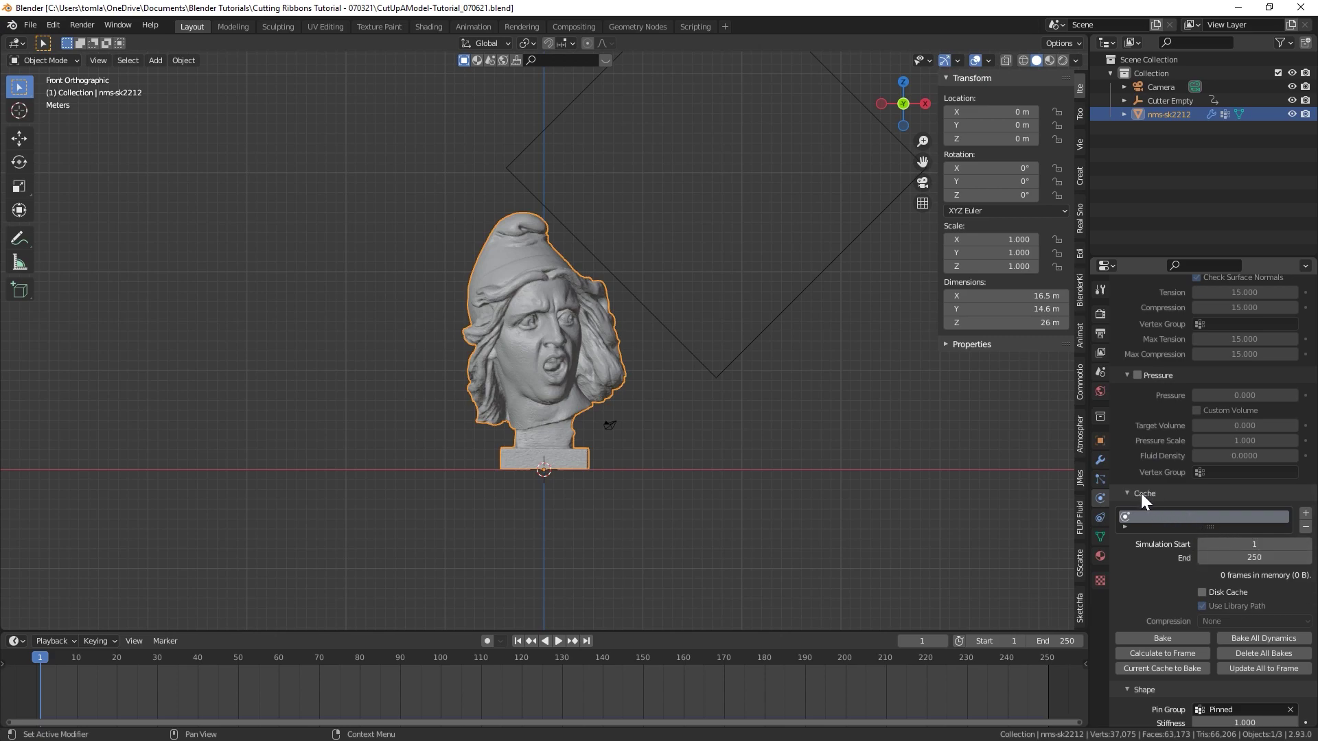
{"action": "left_click", "coordinate": [1259, 557]}
{"action": "type", "text": "100"}
{"action": "key", "text": "Return"}
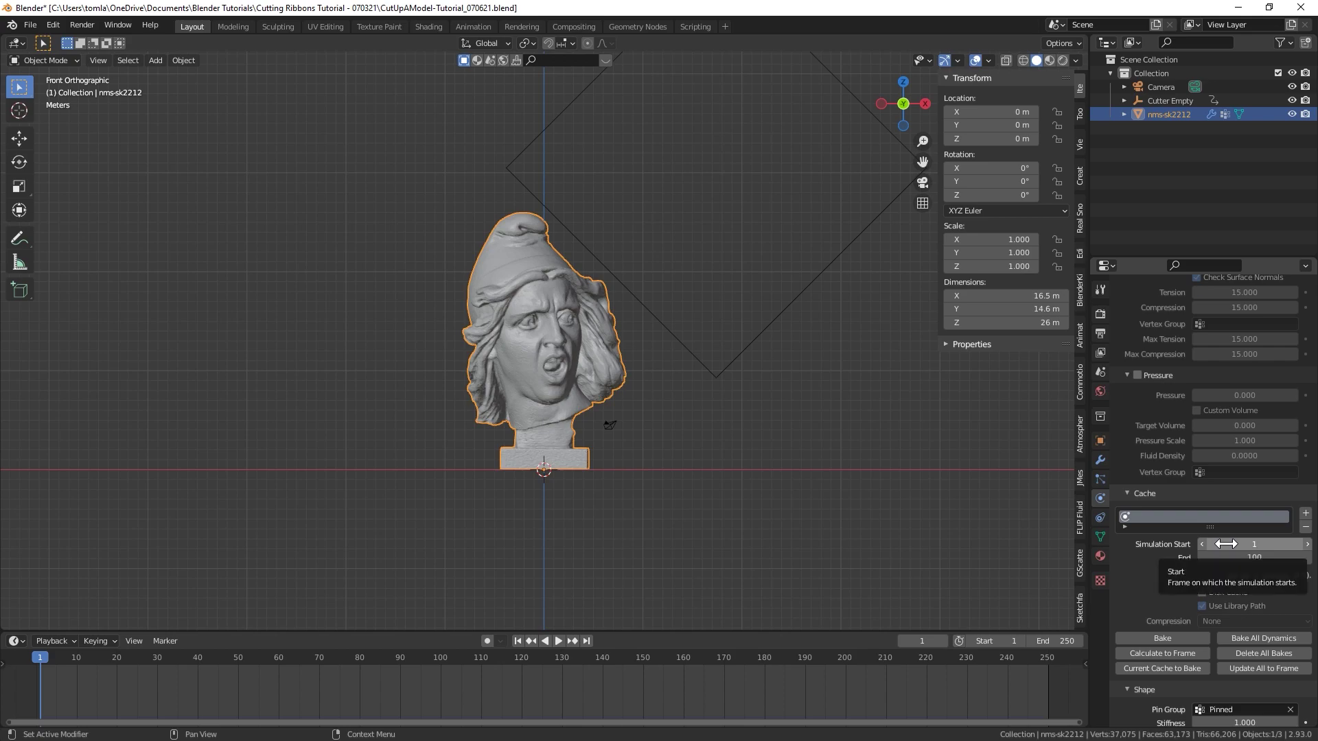
{"action": "middle_click_drag", "start_coordinate": [892, 446], "coordinate": [1135, 509]}
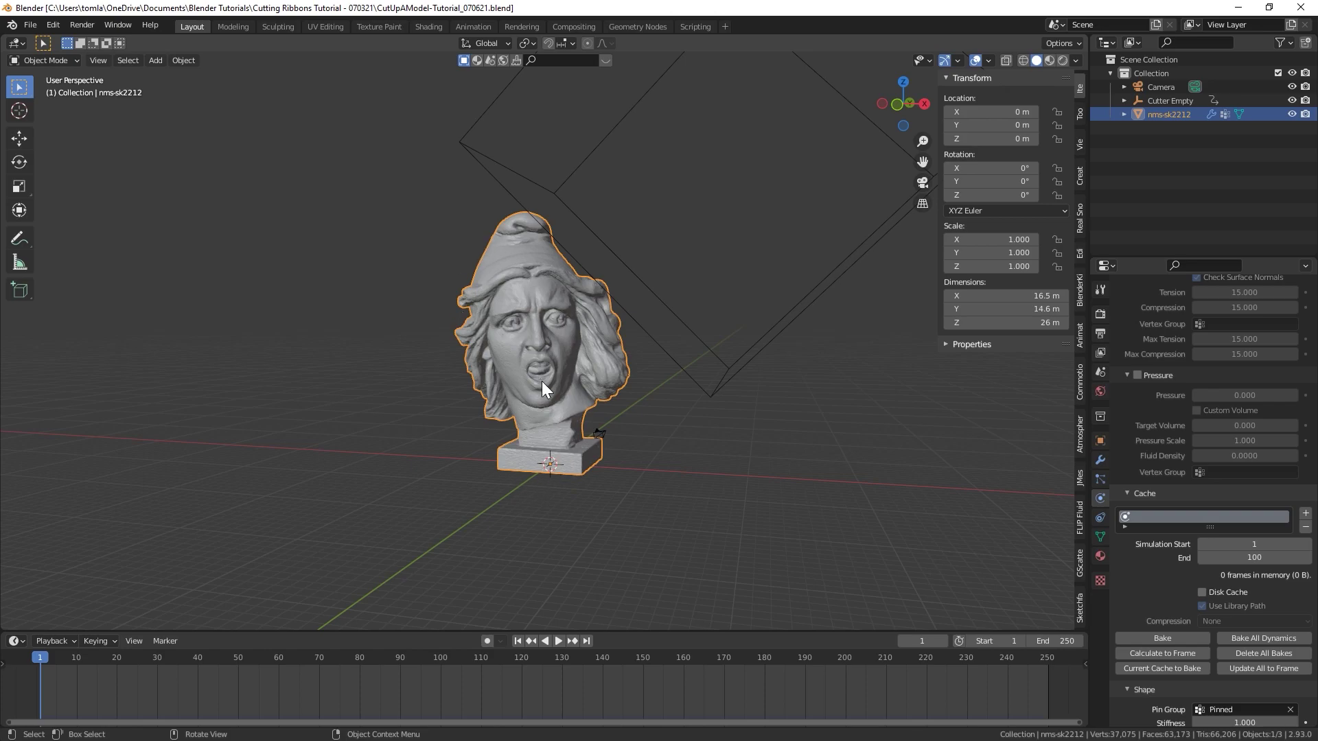
Step: Add a Plane, scale it up to 155.981, and nudge it slightly down beneath the bust
{"action": "key", "text": "shift+a"}
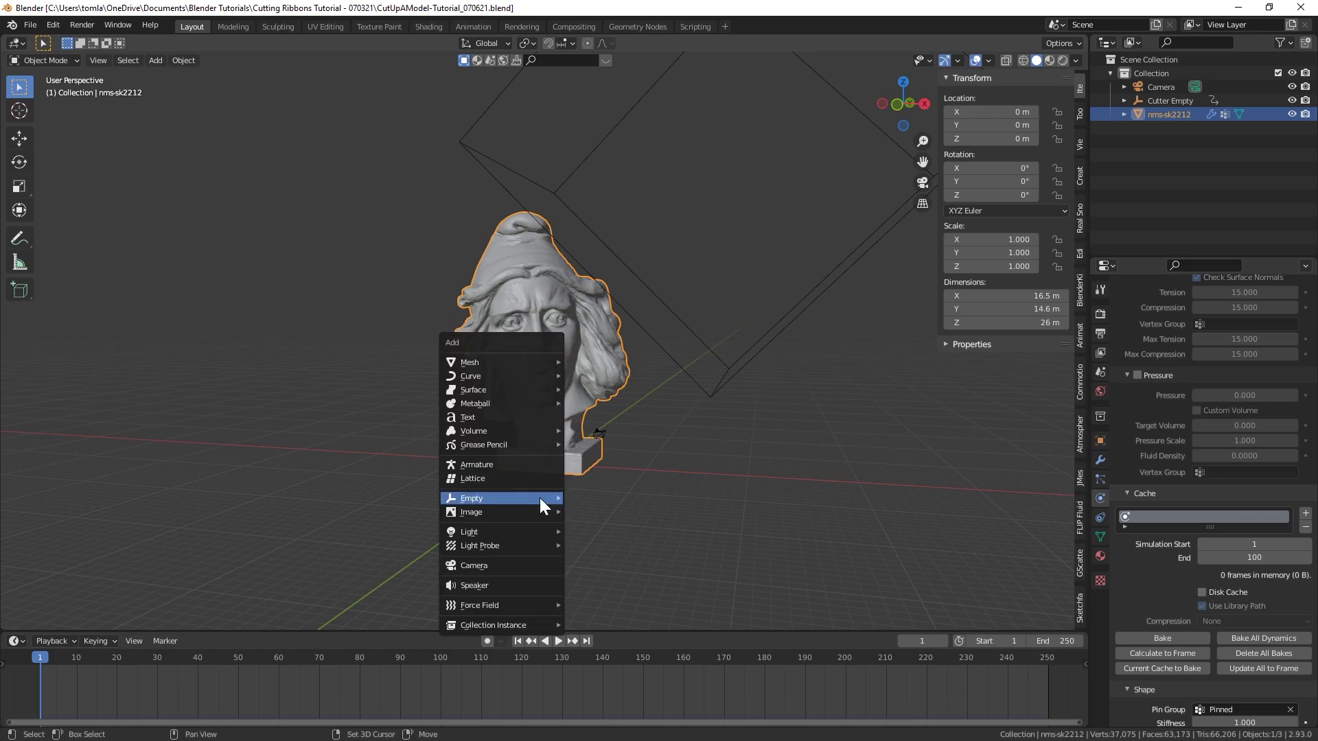
{"action": "mouse_move", "coordinate": [491, 358]}
{"action": "left_click", "coordinate": [629, 365]}
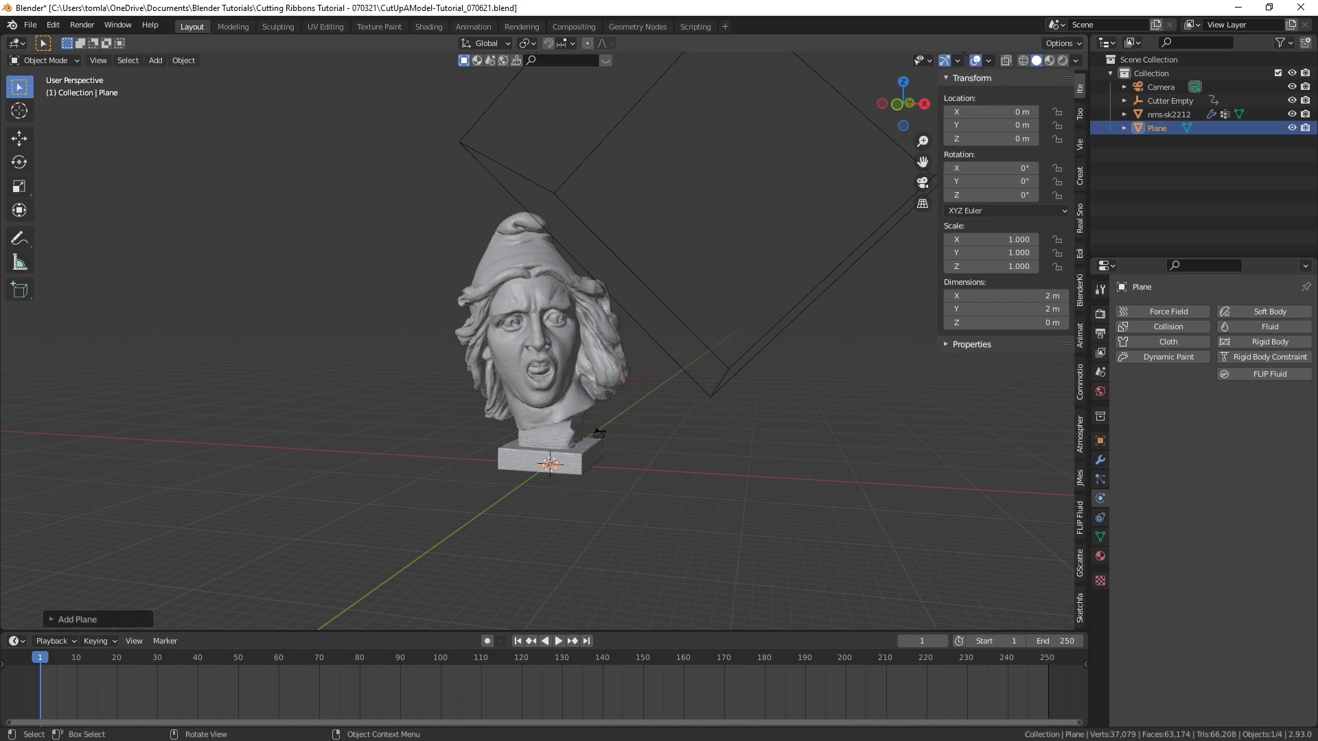
{"action": "key", "text": "s"}
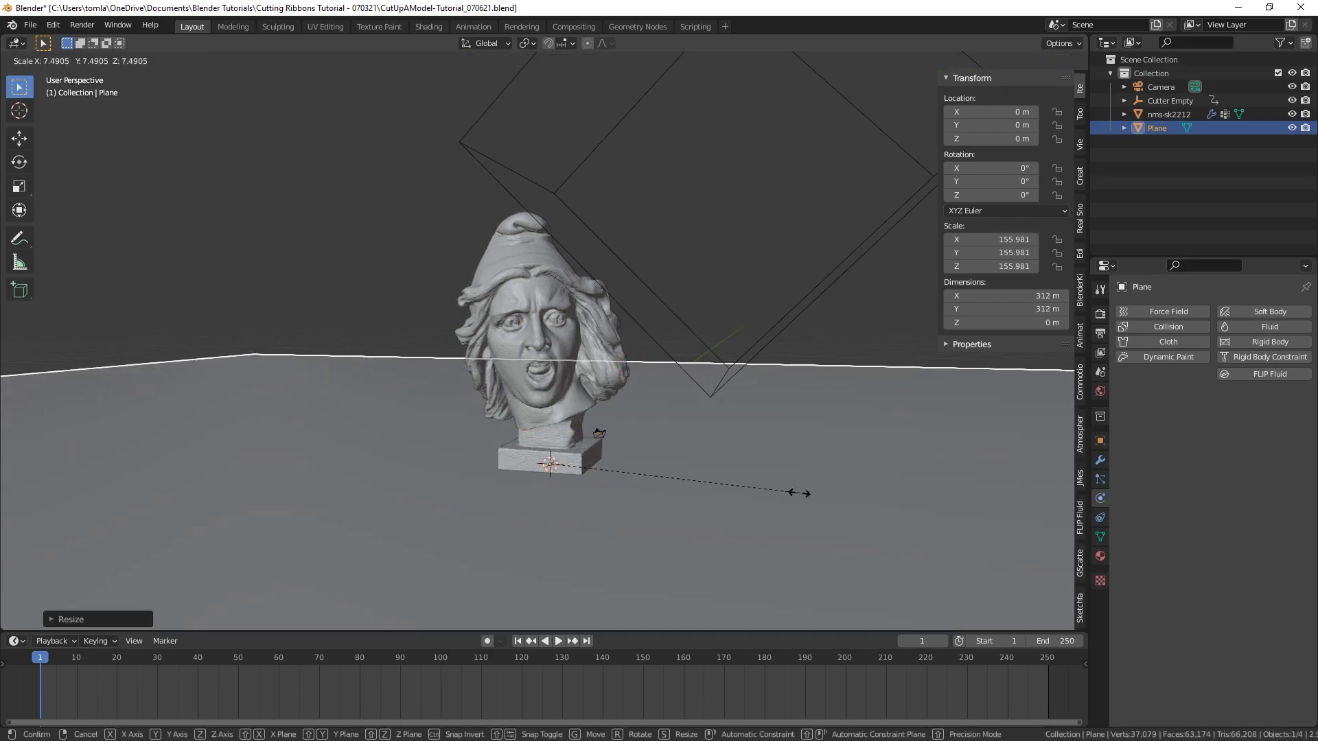
{"action": "left_click", "coordinate": [797, 493]}
{"action": "middle_click_drag", "start_coordinate": [662, 480], "coordinate": [668, 443]}
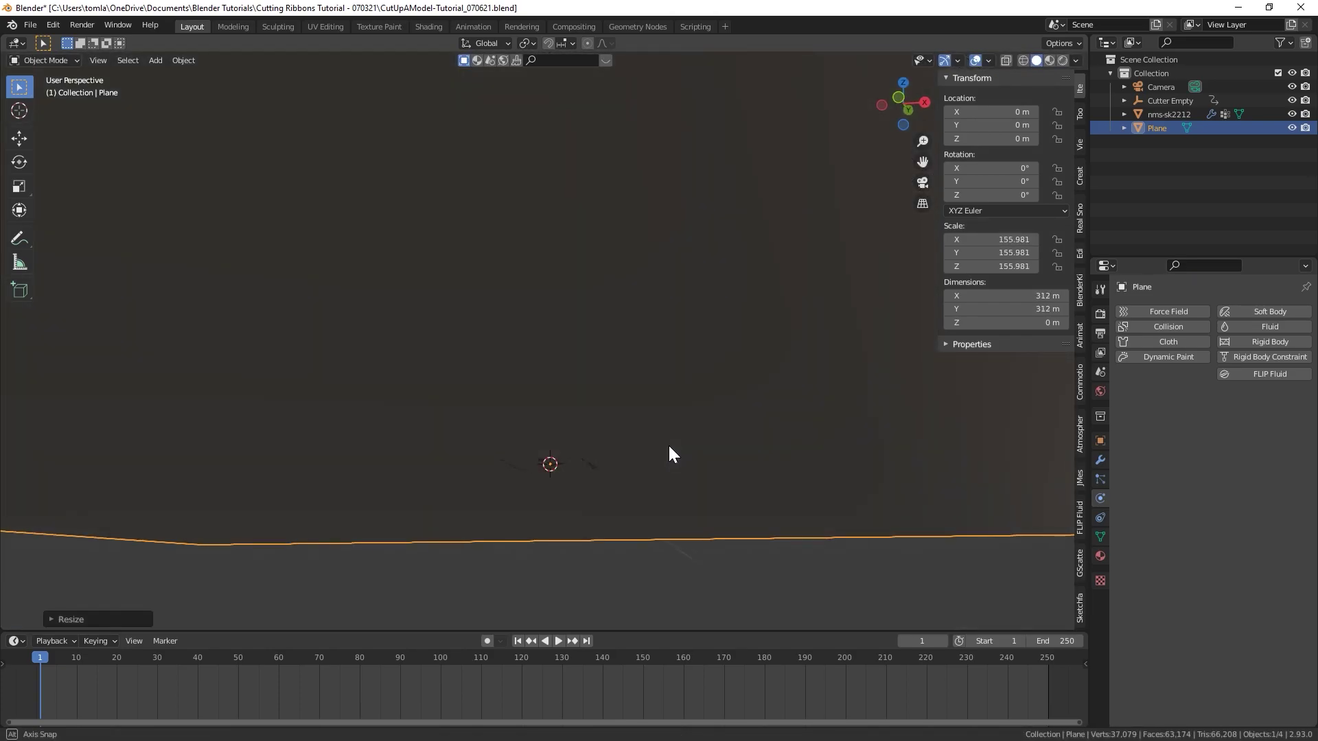
{"action": "key", "text": "g"}
{"action": "key", "text": "z"}
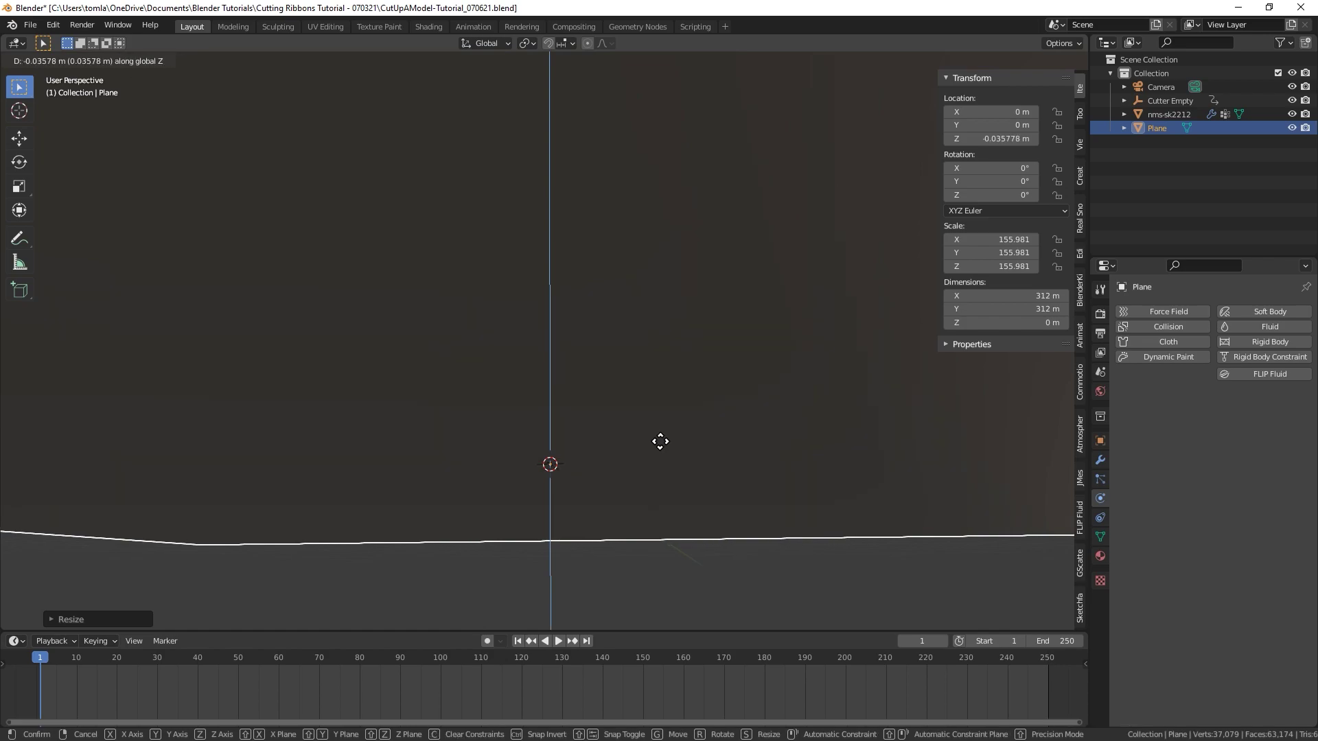
{"action": "left_click", "coordinate": [652, 429]}
{"action": "middle_click_drag", "start_coordinate": [638, 406], "coordinate": [606, 444]}
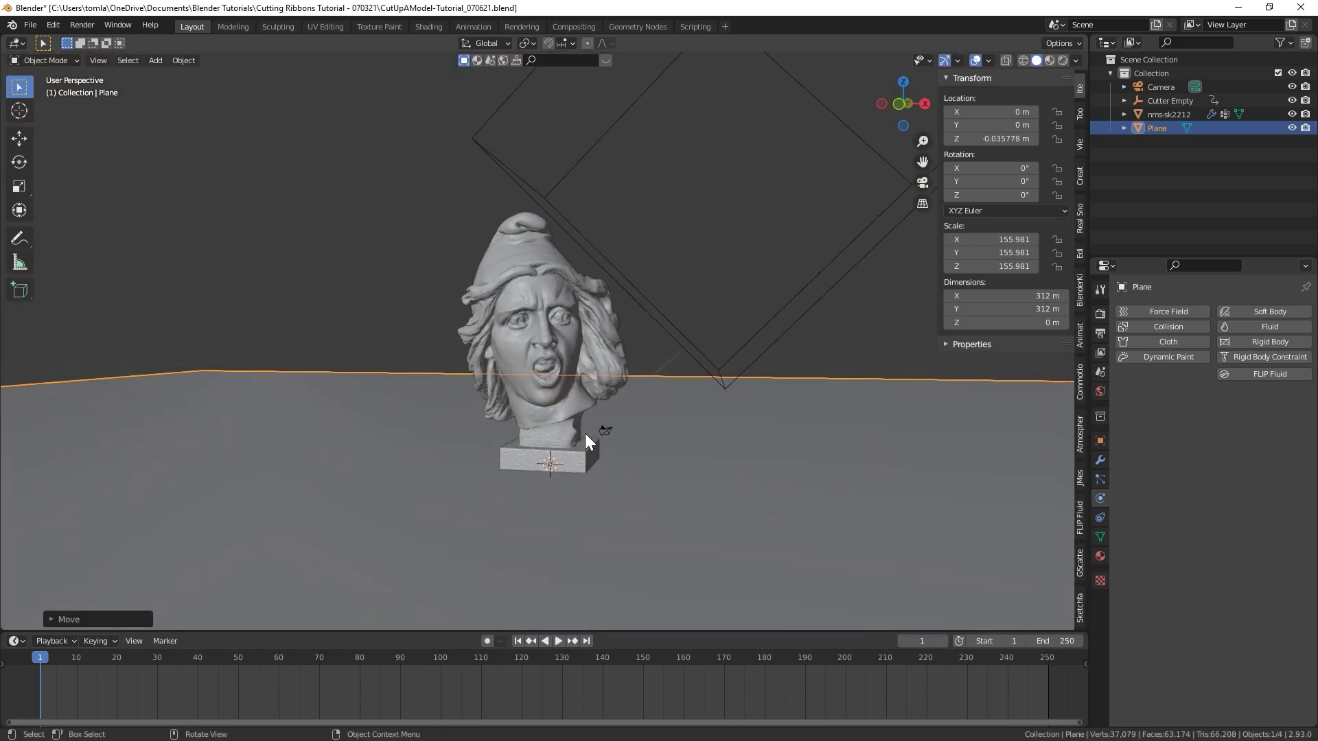
Step: Give the plane Collision physics with friction 50, save, and reselect the bust
{"action": "left_click", "coordinate": [1160, 327]}
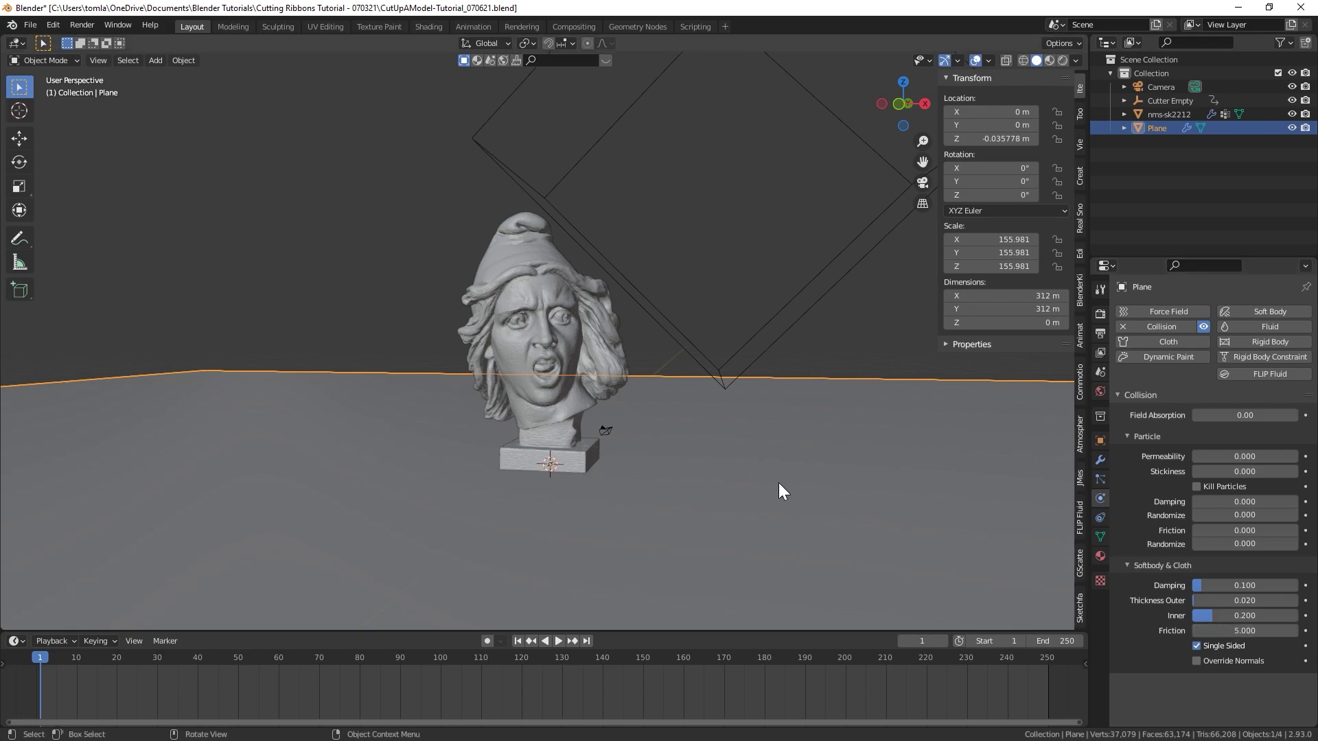
{"action": "left_click", "coordinate": [1262, 631]}
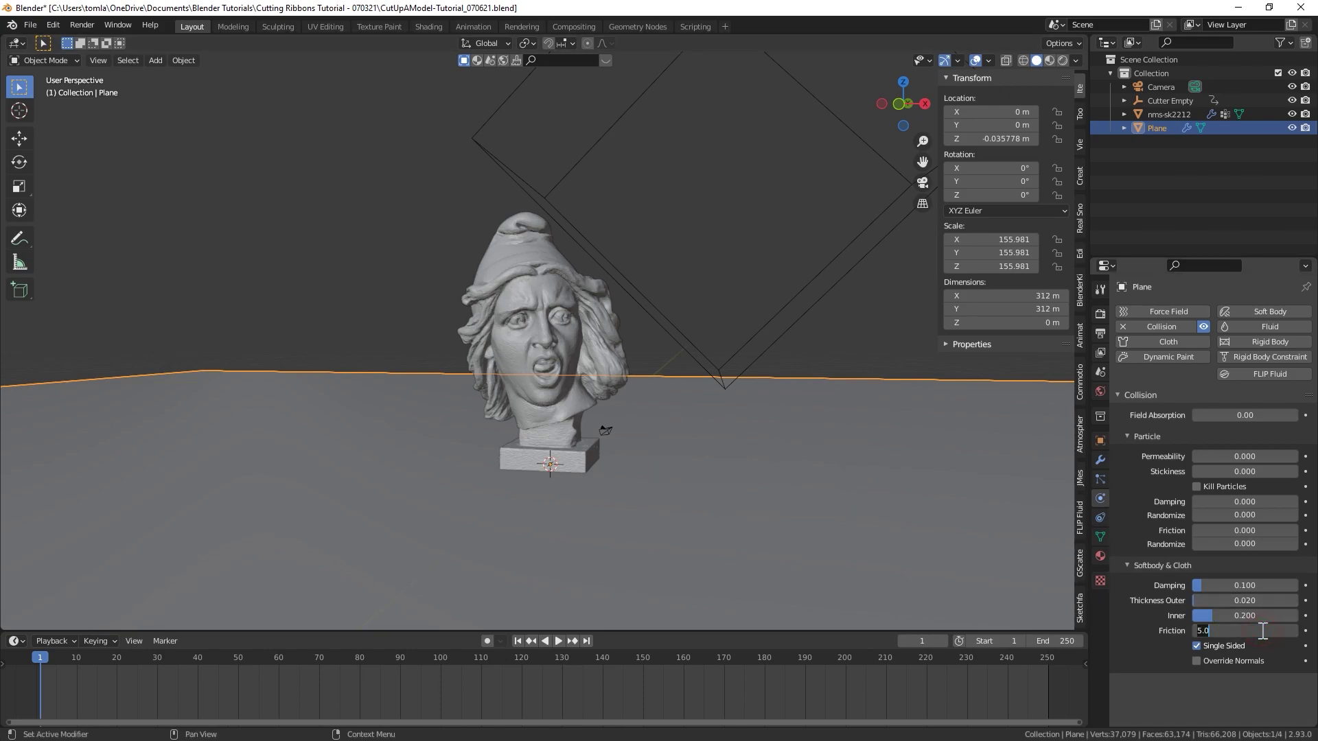
{"action": "key", "text": "Return"}
{"action": "key", "text": "ctrl+s"}
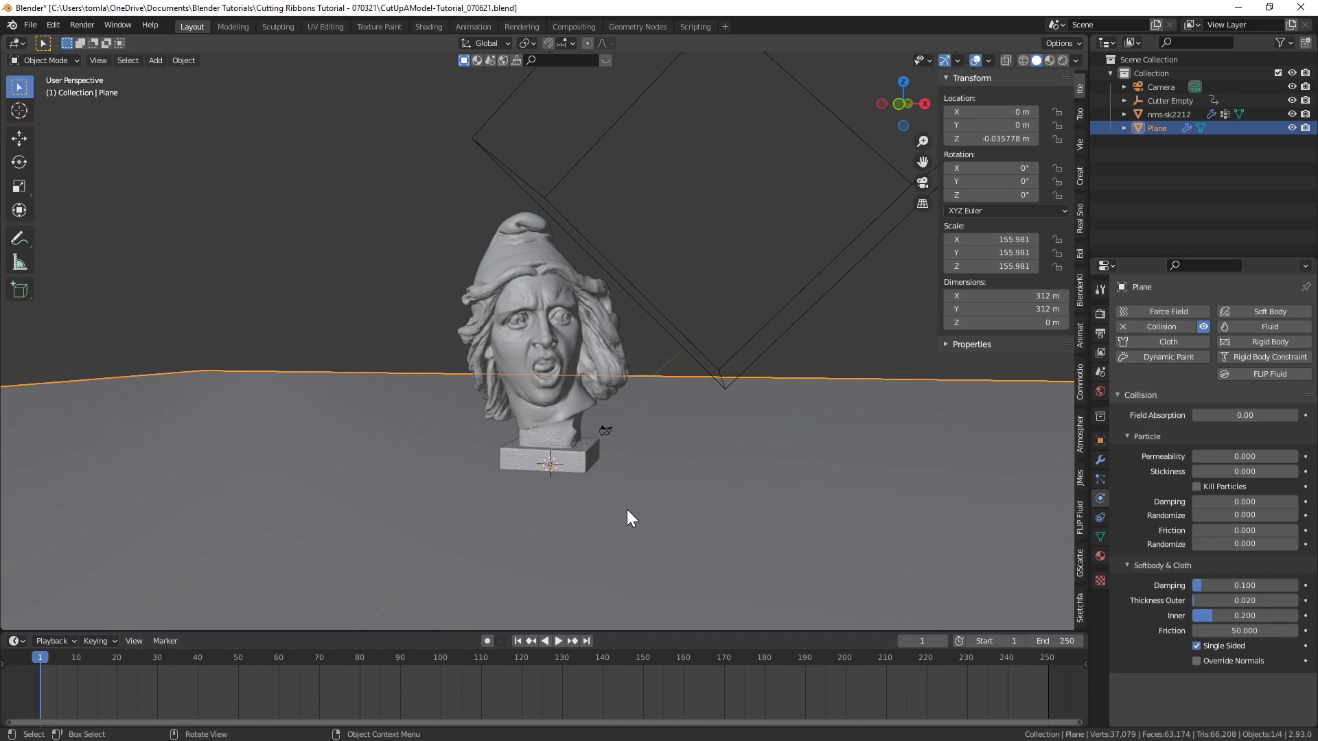
{"action": "left_click", "coordinate": [548, 372]}
{"action": "middle_click_drag", "start_coordinate": [545, 387], "coordinate": [576, 393]}
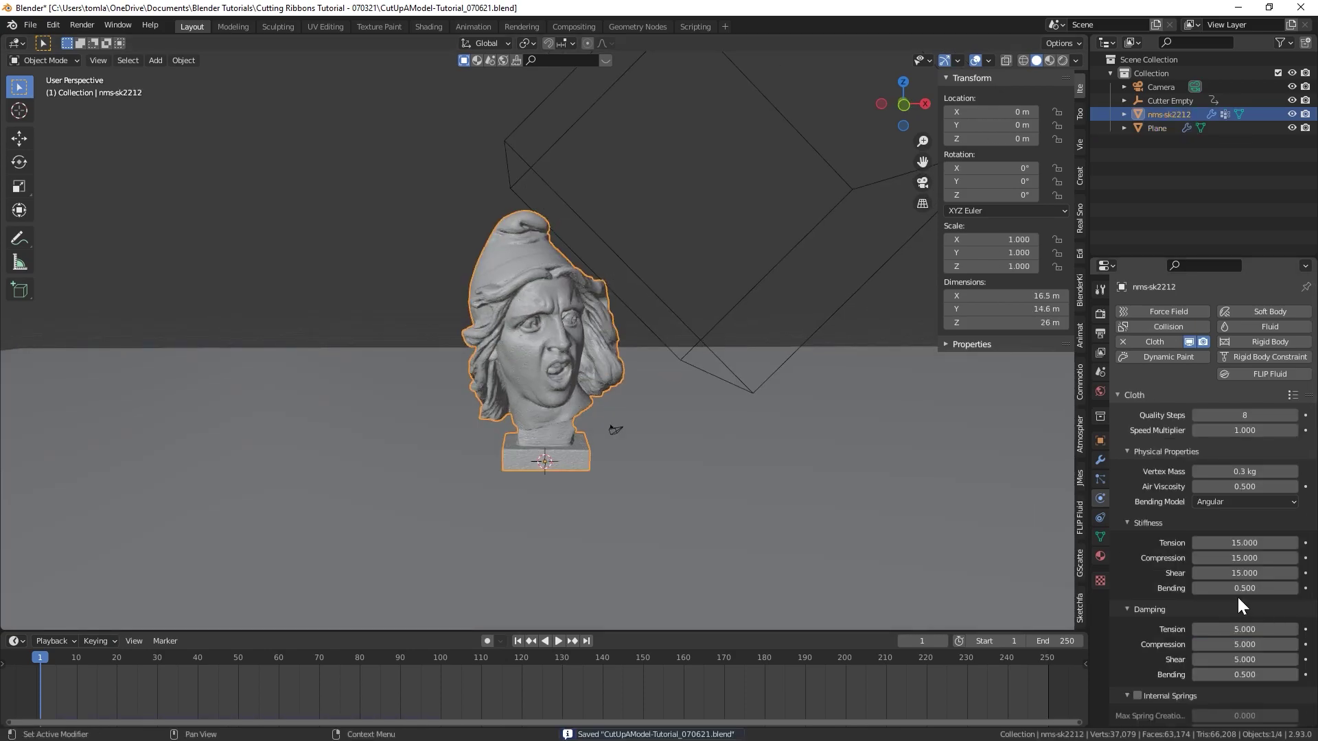
Step: Bake All Dynamics for the 100-frame cloth simulation and save the file
{"action": "scroll", "coordinate": [1236, 591], "scroll_direction": "down", "scroll_amount": 10}
{"action": "scroll", "coordinate": [1234, 587], "scroll_direction": "down", "scroll_amount": 5}
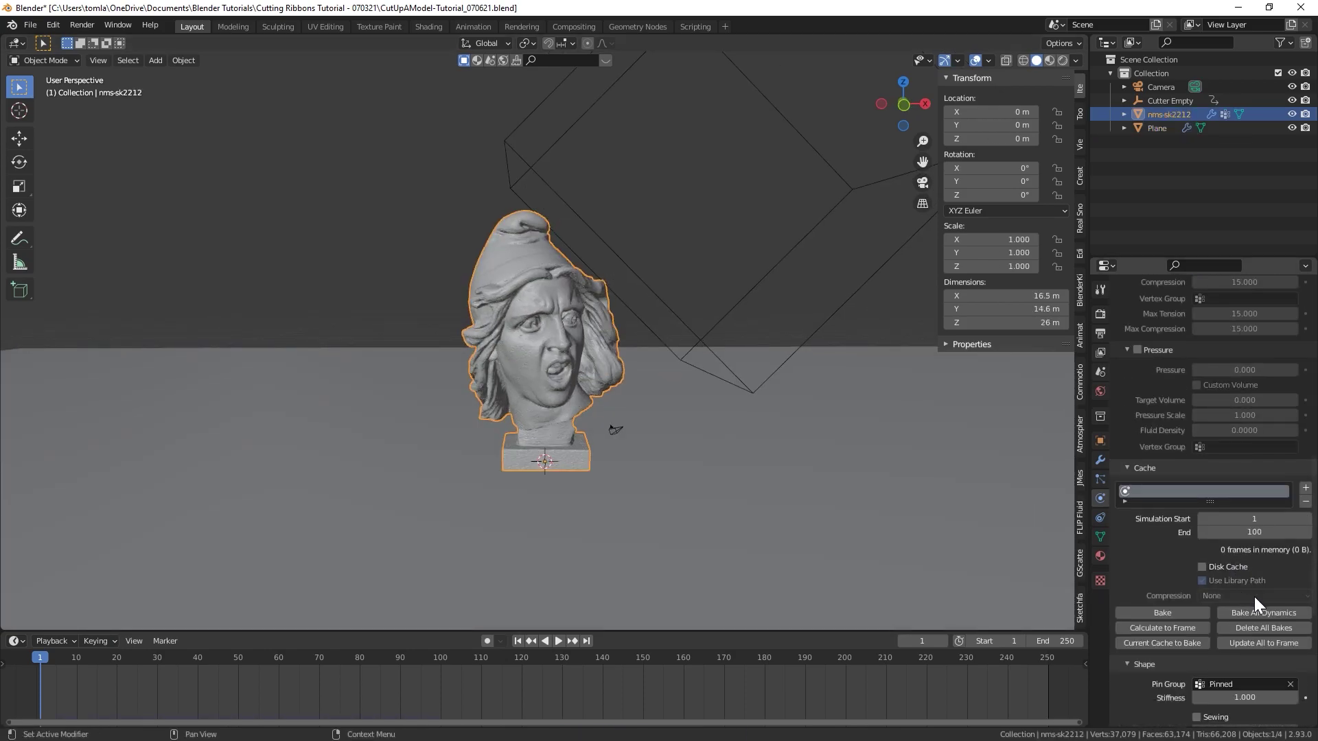
{"action": "left_click", "coordinate": [1263, 611]}
{"action": "key", "text": "ctrl+s"}
{"action": "middle_click_drag", "start_coordinate": [604, 372], "coordinate": [558, 355]}
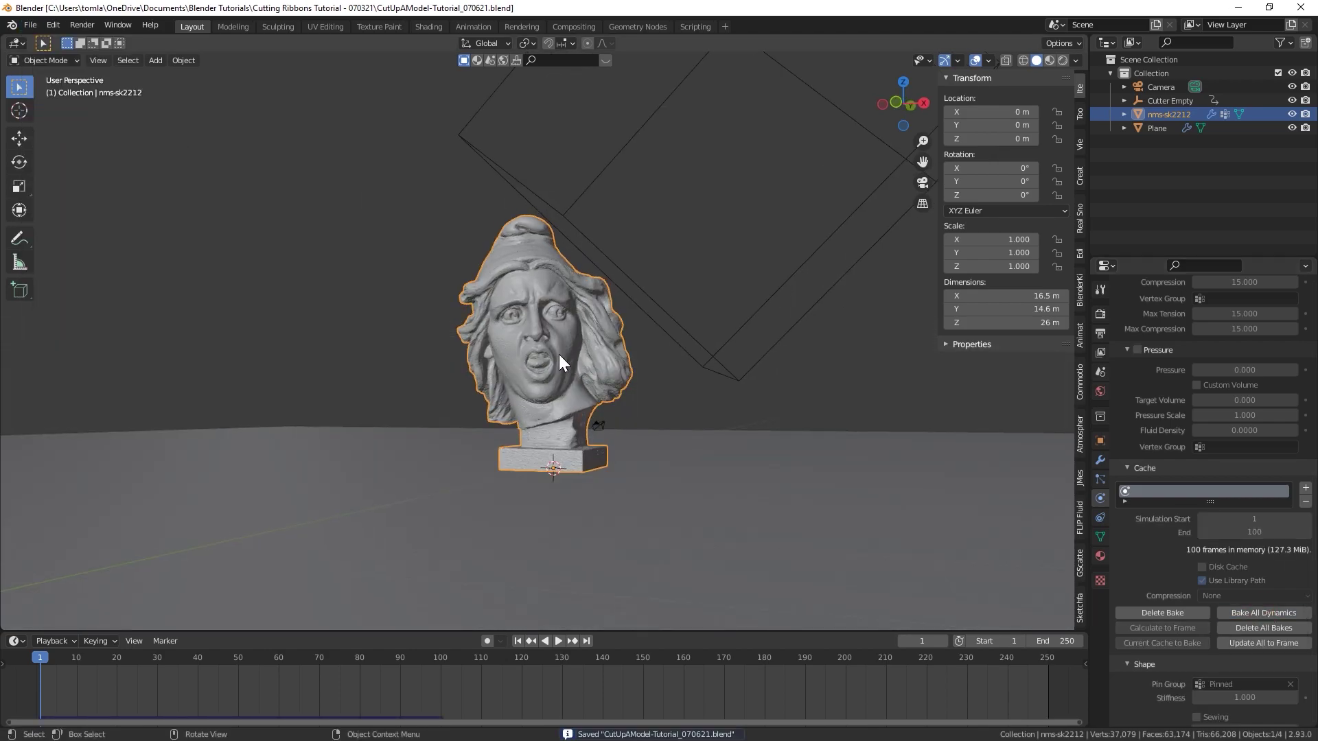
Step: Play and scrub the baked ribbon animation, then stop and return to frame 1
{"action": "left_click", "coordinate": [558, 641]}
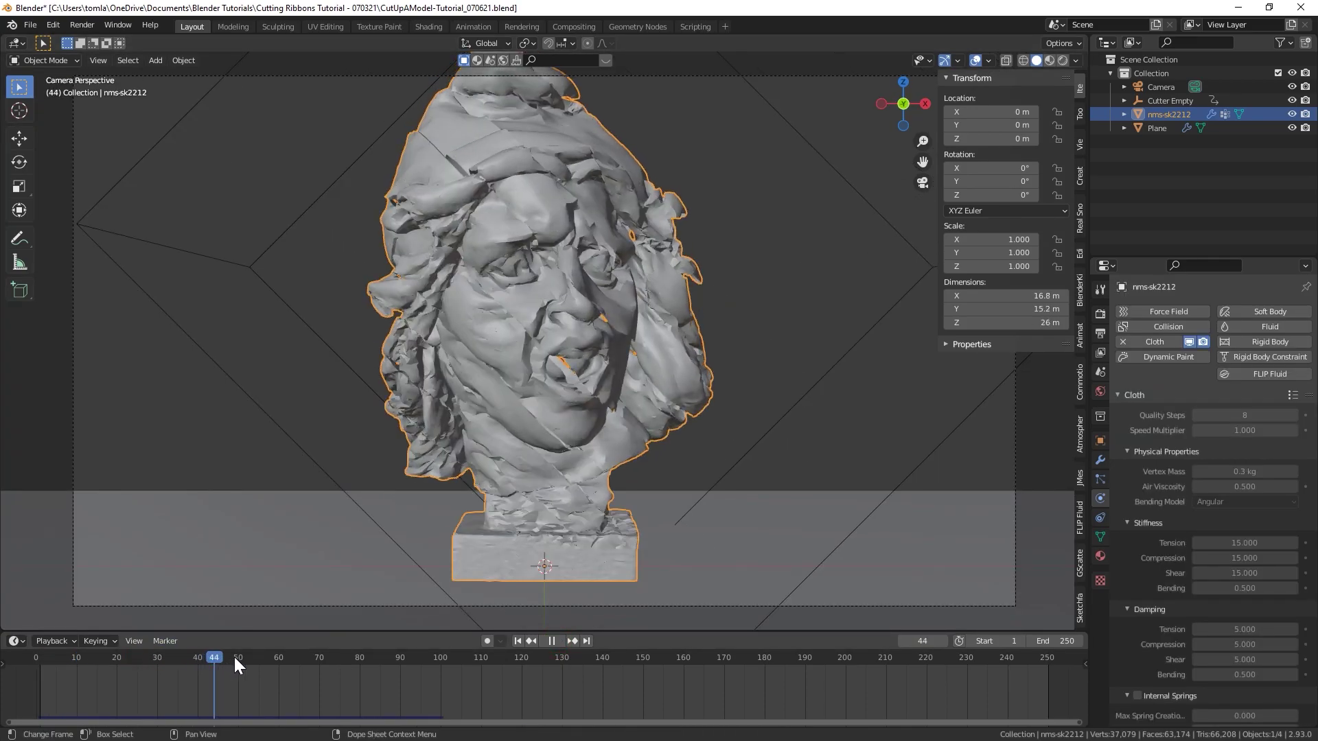
{"action": "mouse_move", "coordinate": [171, 661]}
{"action": "left_mouse_down"}
{"action": "mouse_move", "coordinate": [235, 639]}
{"action": "mouse_move", "coordinate": [176, 644]}
{"action": "left_mouse_up"}
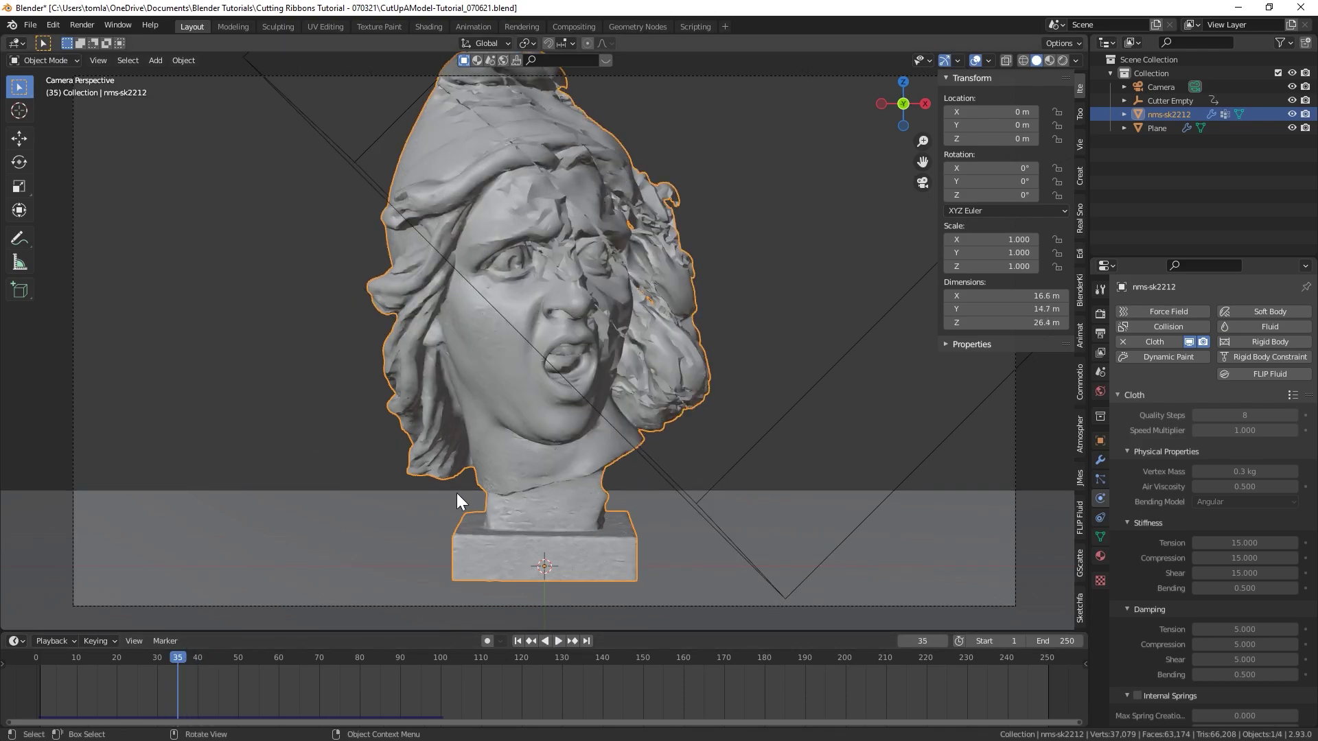
{"action": "key", "text": "space"}
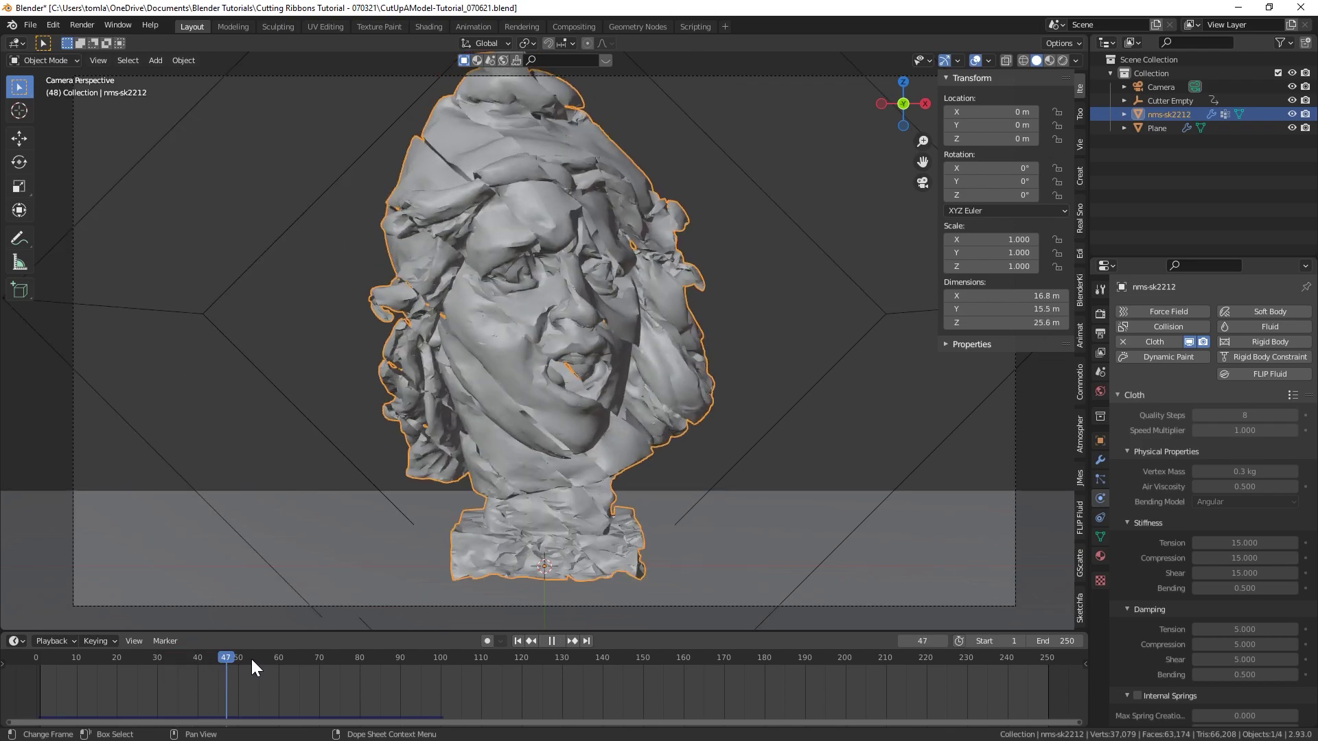
{"action": "key", "text": "space"}
{"action": "left_click", "coordinate": [348, 656]}
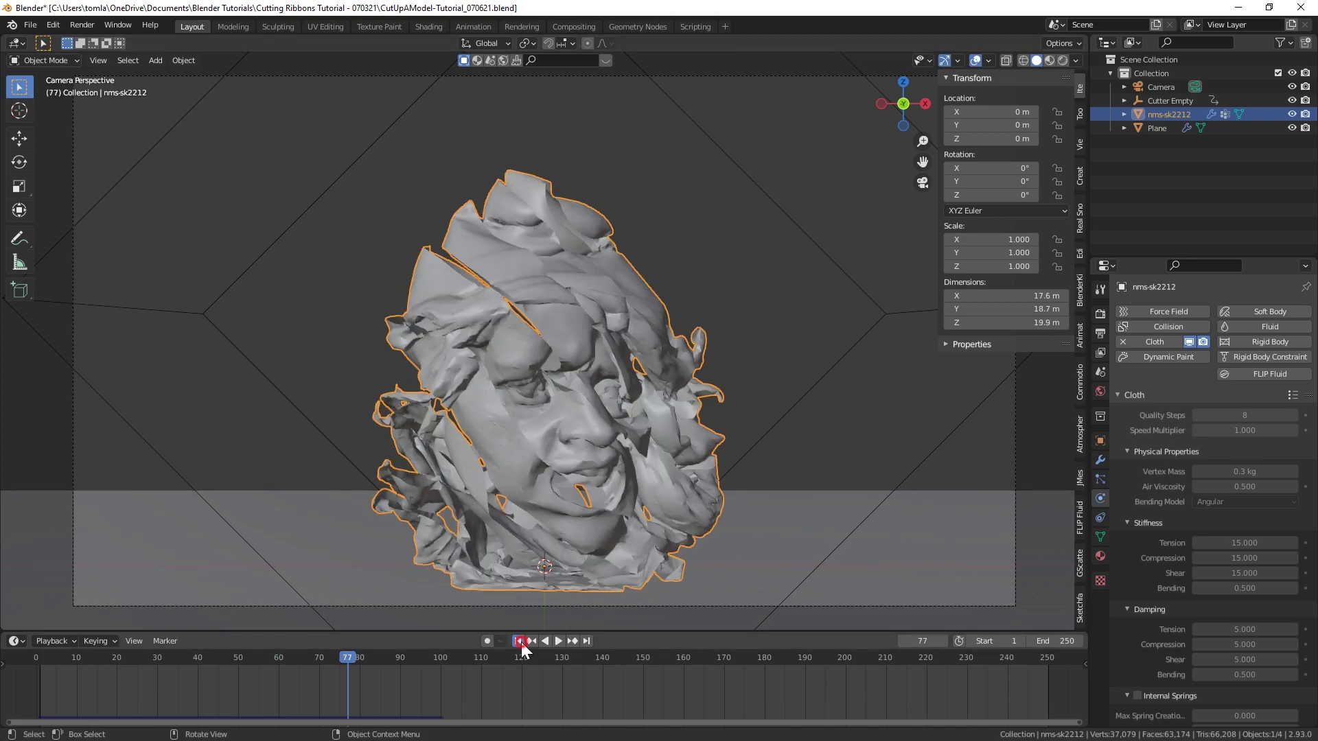
{"action": "left_click", "coordinate": [518, 642]}
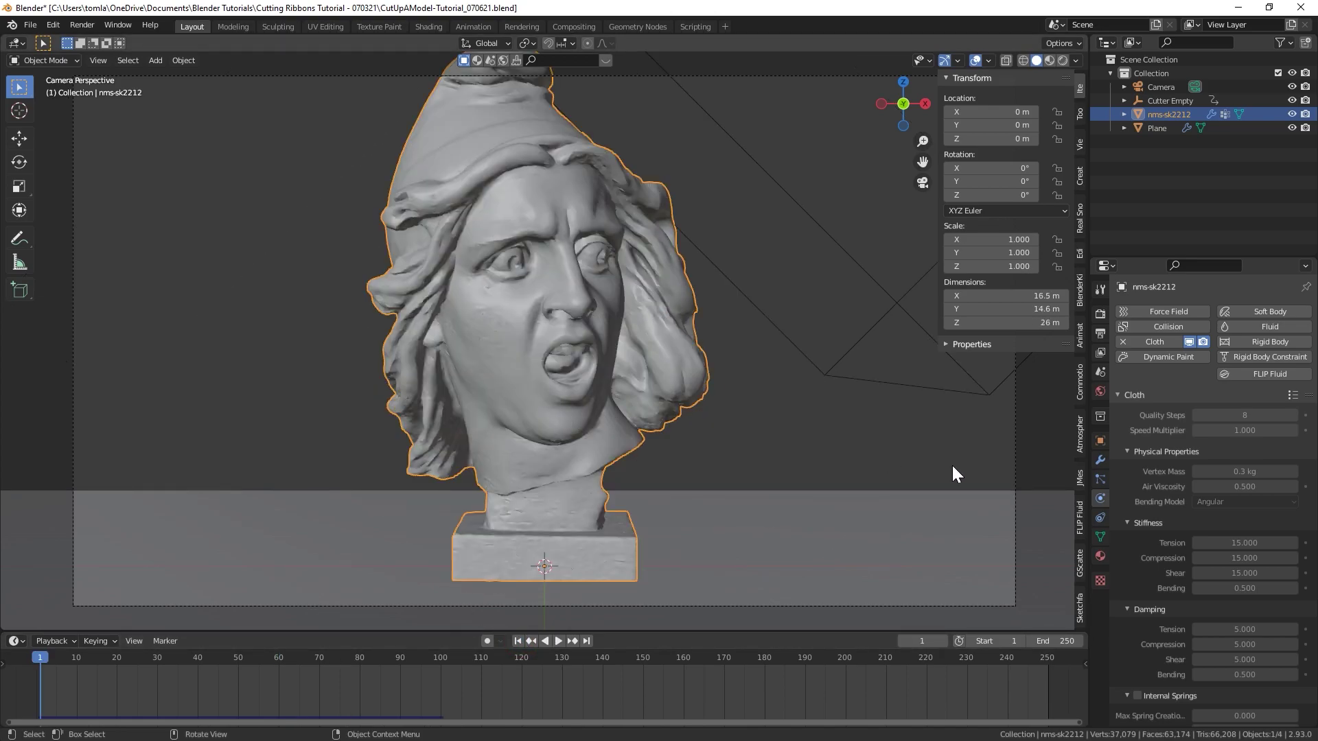
Step: Delete all baked cloth cache data for the bust and save the file
{"action": "scroll", "coordinate": [1204, 500], "scroll_direction": "down", "scroll_amount": 20}
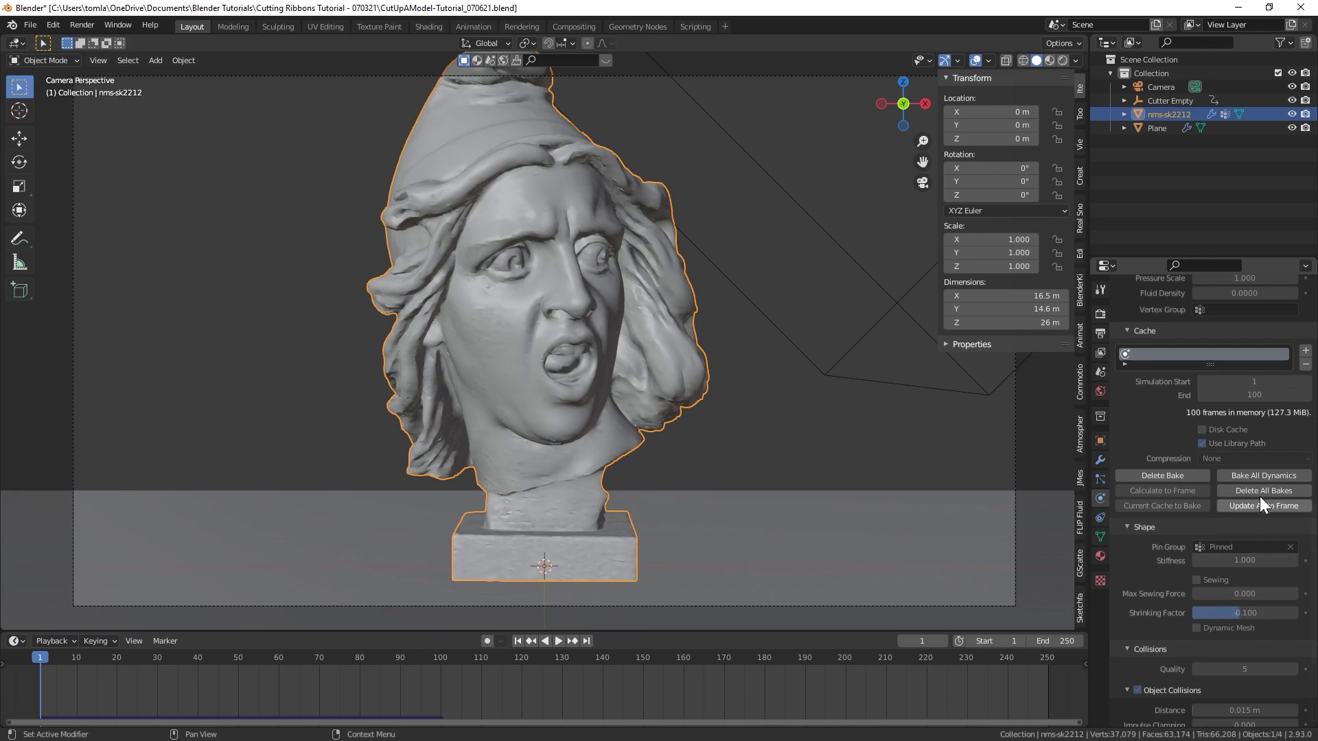
{"action": "left_click", "coordinate": [1264, 492]}
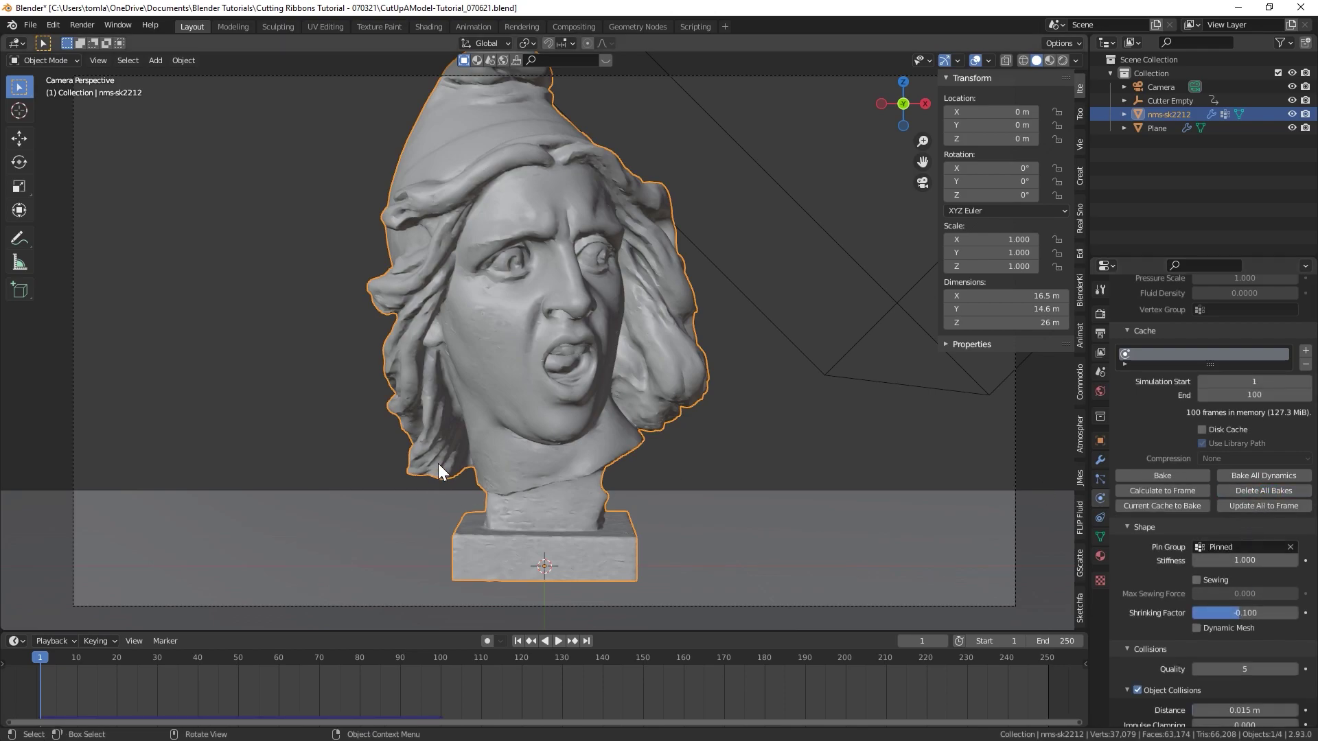
{"action": "key", "text": "ctrl+s"}
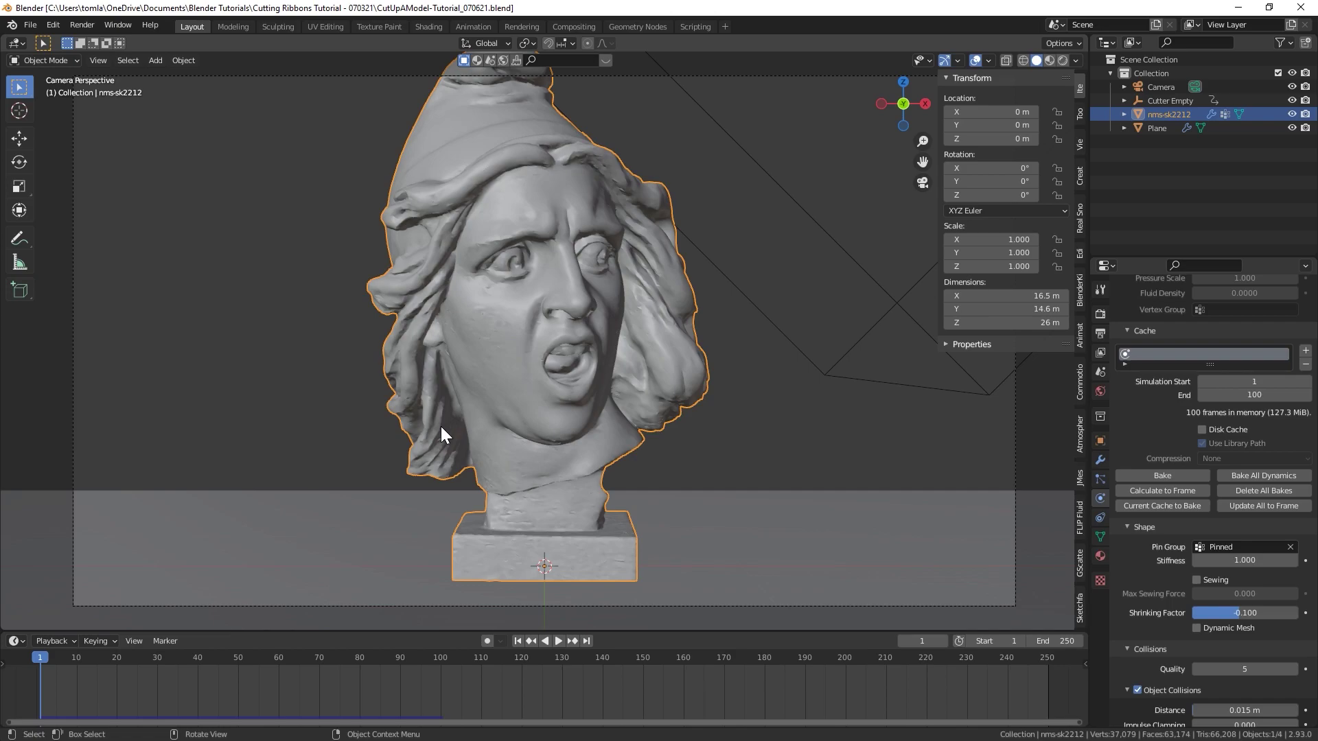
{"action": "scroll", "coordinate": [389, 397], "scroll_direction": "down", "scroll_amount": 3}
Step: Add a Wind force field left of the bust, scaled about 7 times and tilted toward it
{"action": "key", "text": "shift+a"}
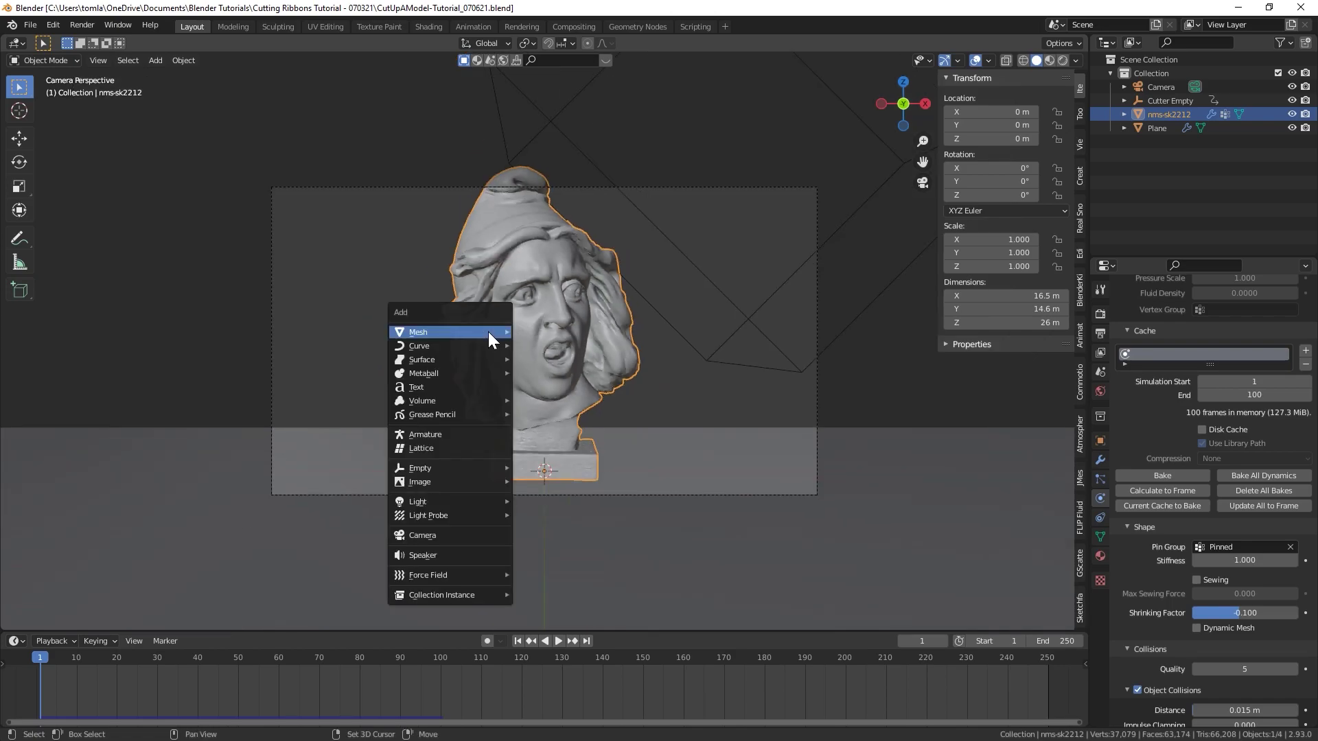
{"action": "mouse_move", "coordinate": [439, 574]}
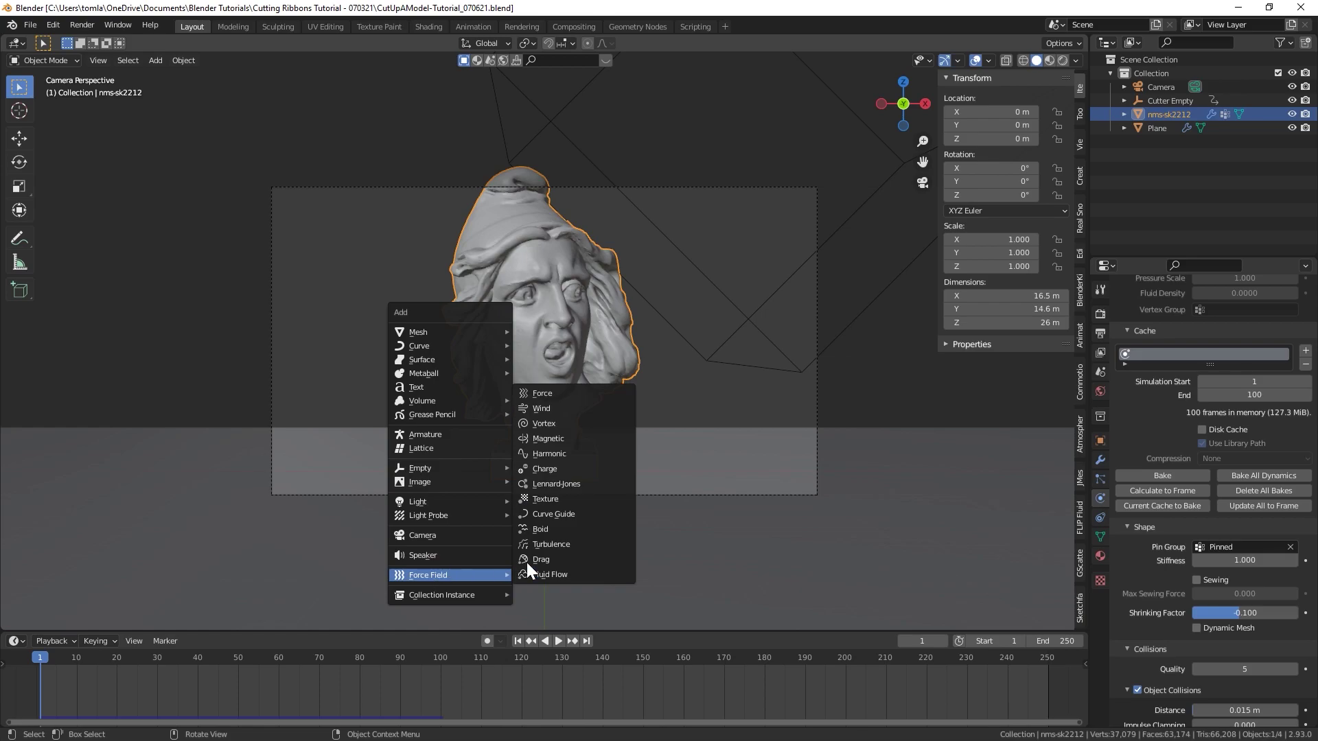
{"action": "left_click", "coordinate": [549, 409]}
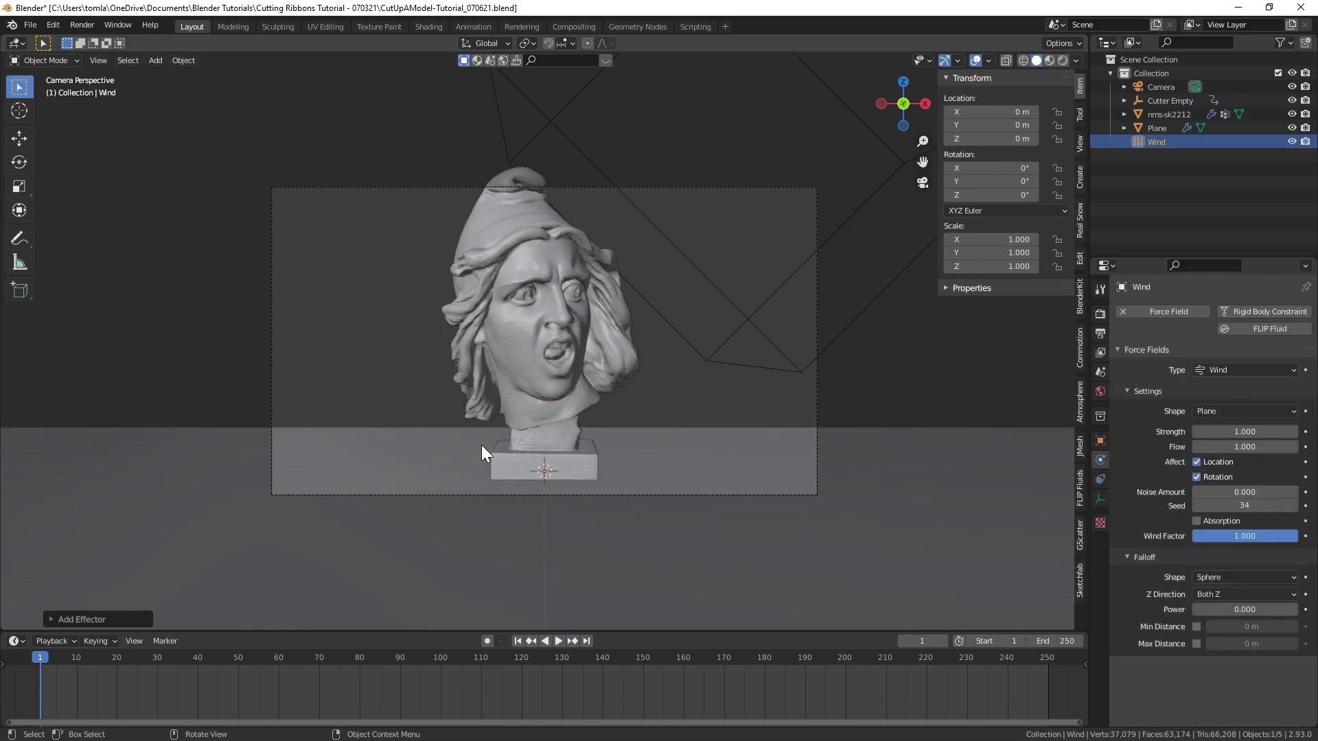
{"action": "key", "text": "KP_1"}
{"action": "key", "text": "g"}
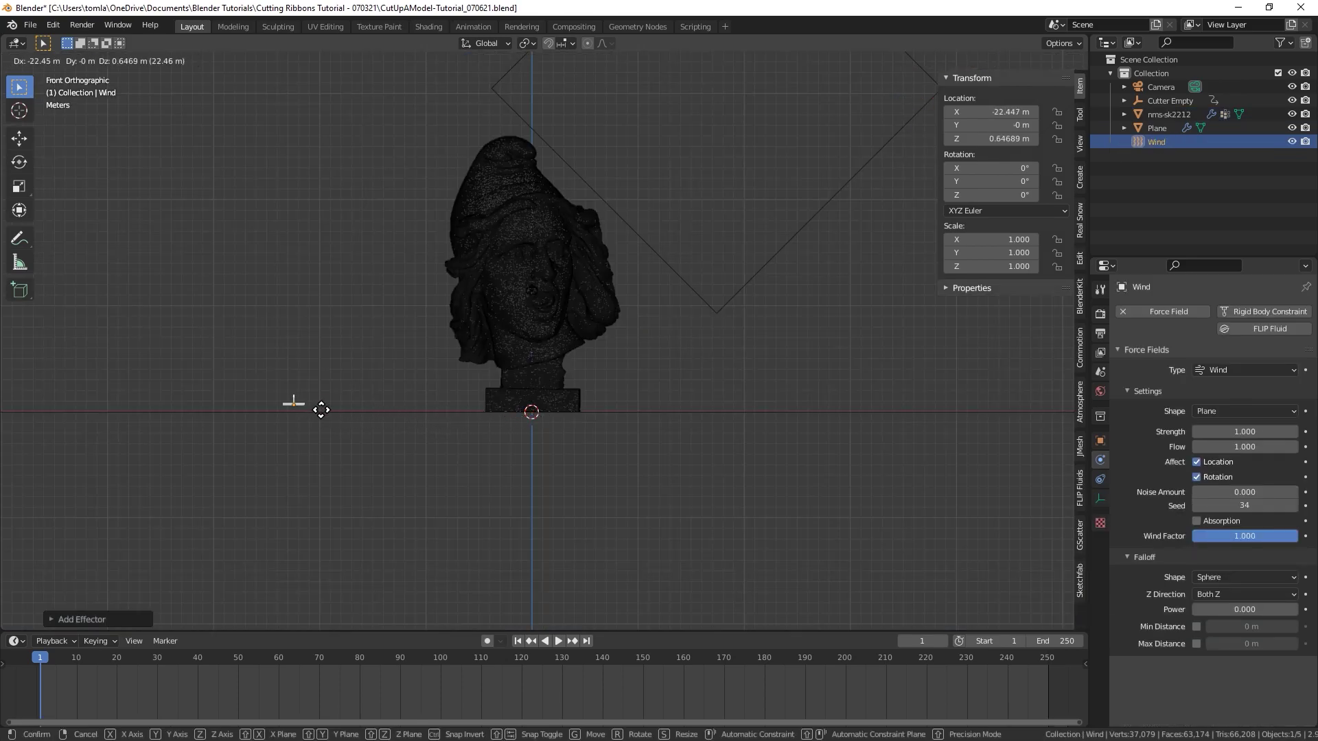
{"action": "left_click", "coordinate": [413, 395]}
{"action": "key", "text": "s"}
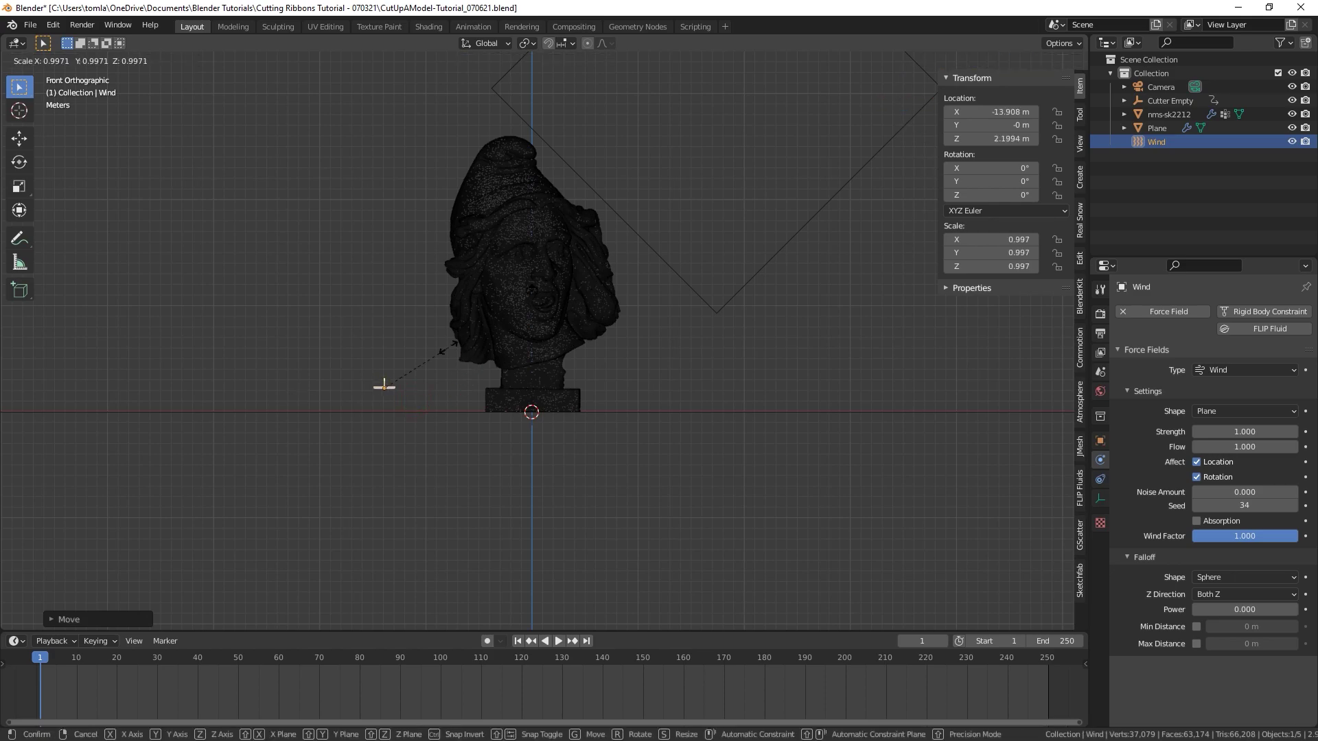
{"action": "left_click", "coordinate": [482, 273]}
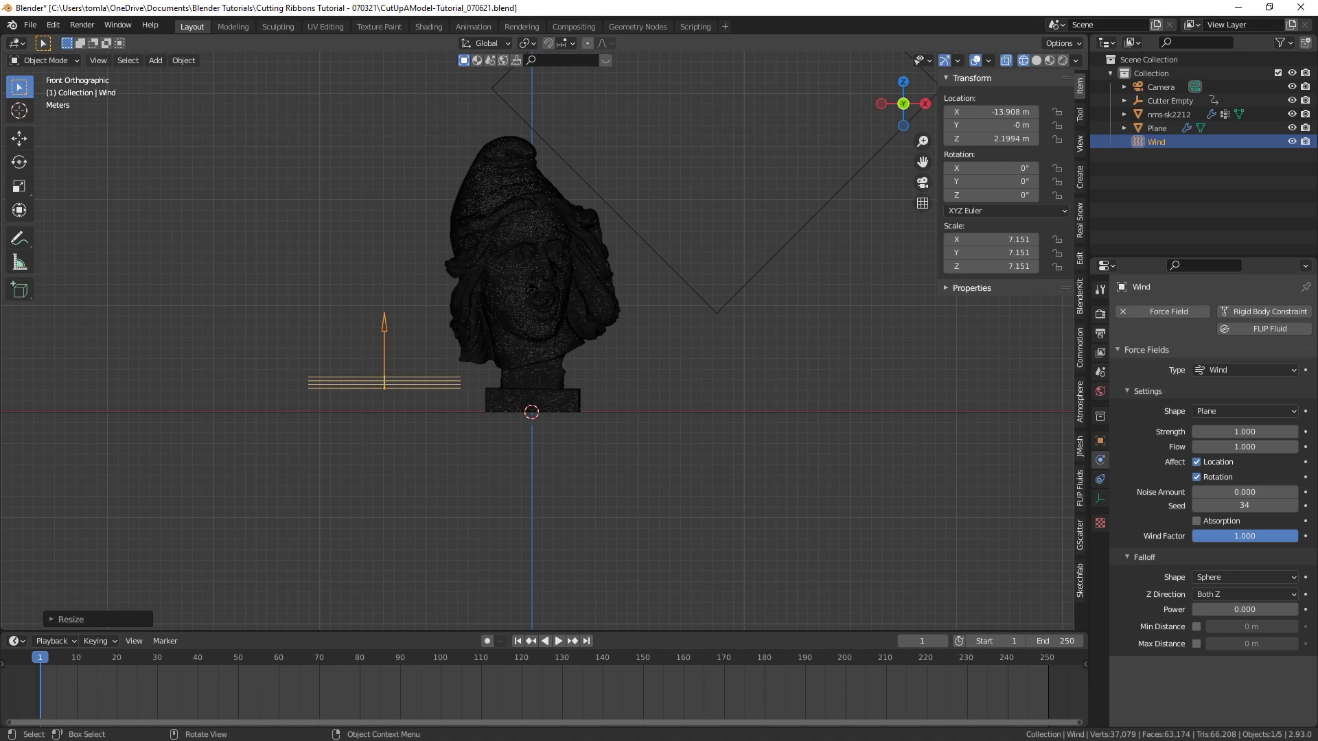
{"action": "key", "text": "r"}
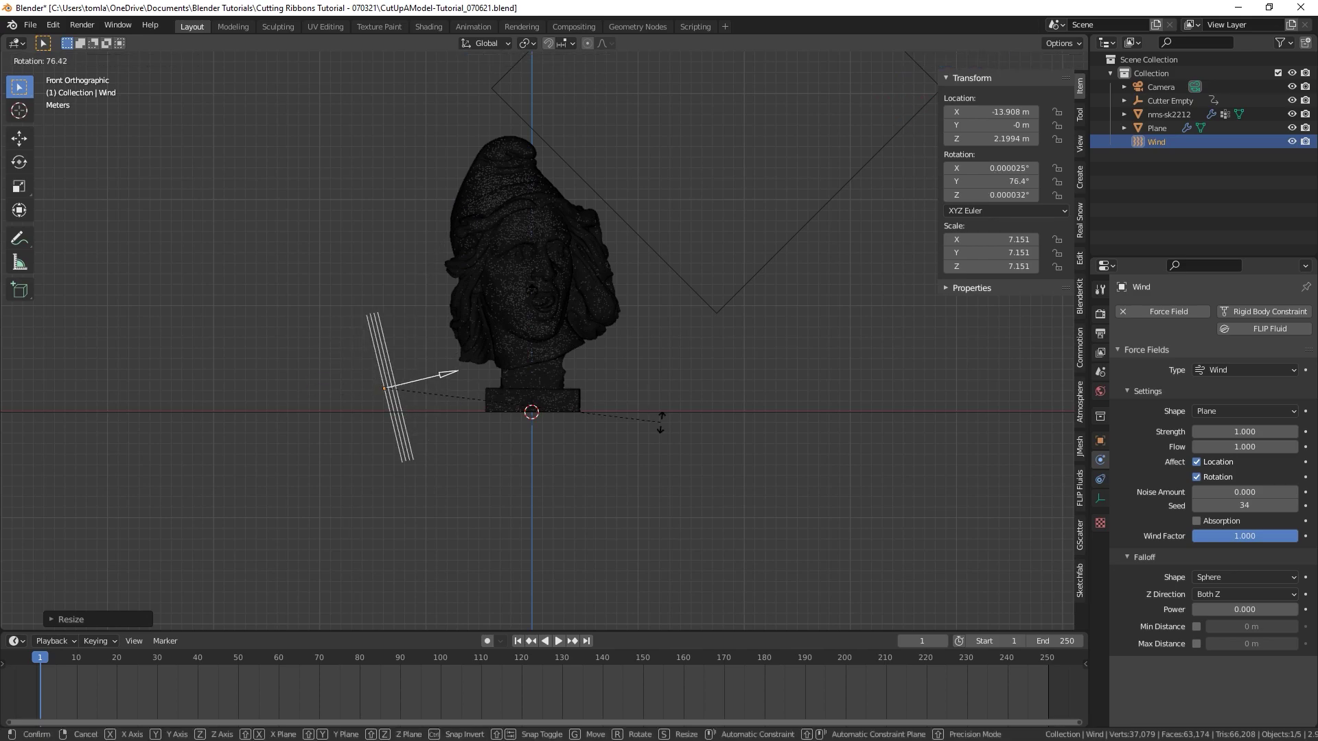
{"action": "left_click", "coordinate": [617, 397]}
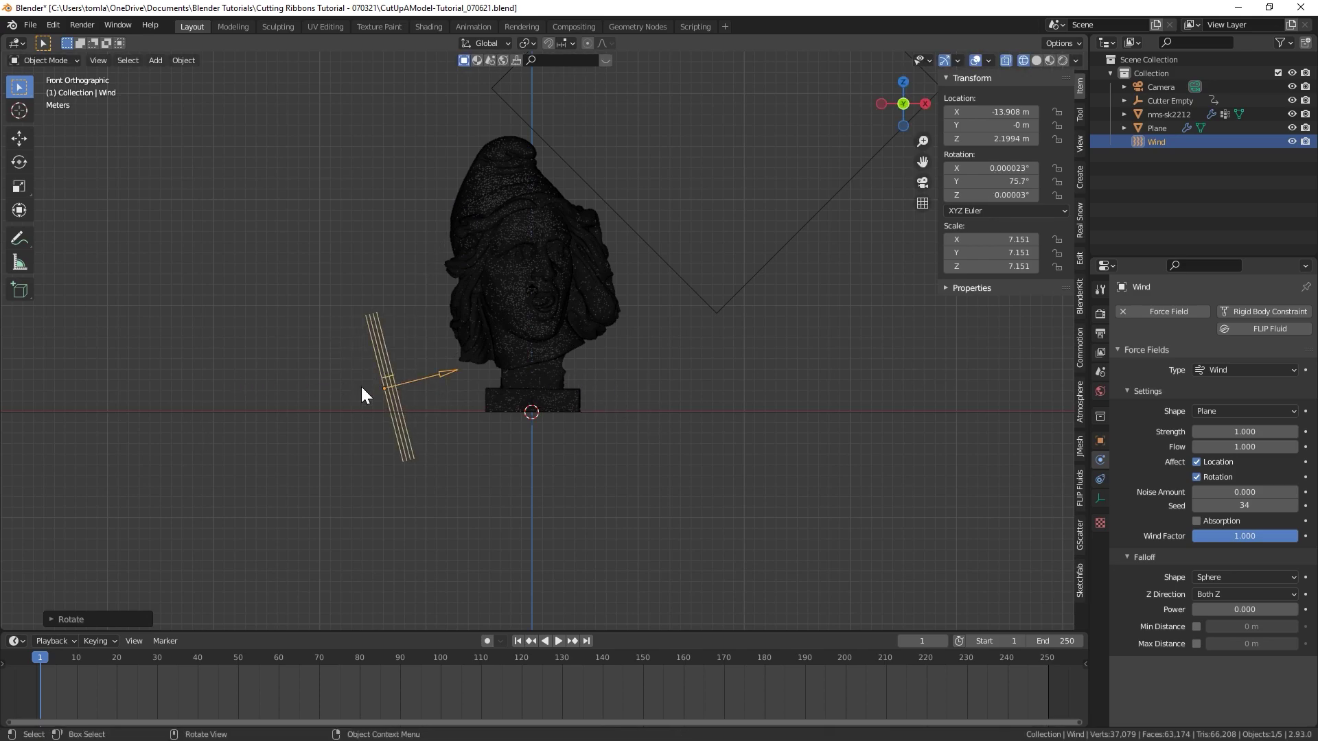
{"action": "key", "text": "g"}
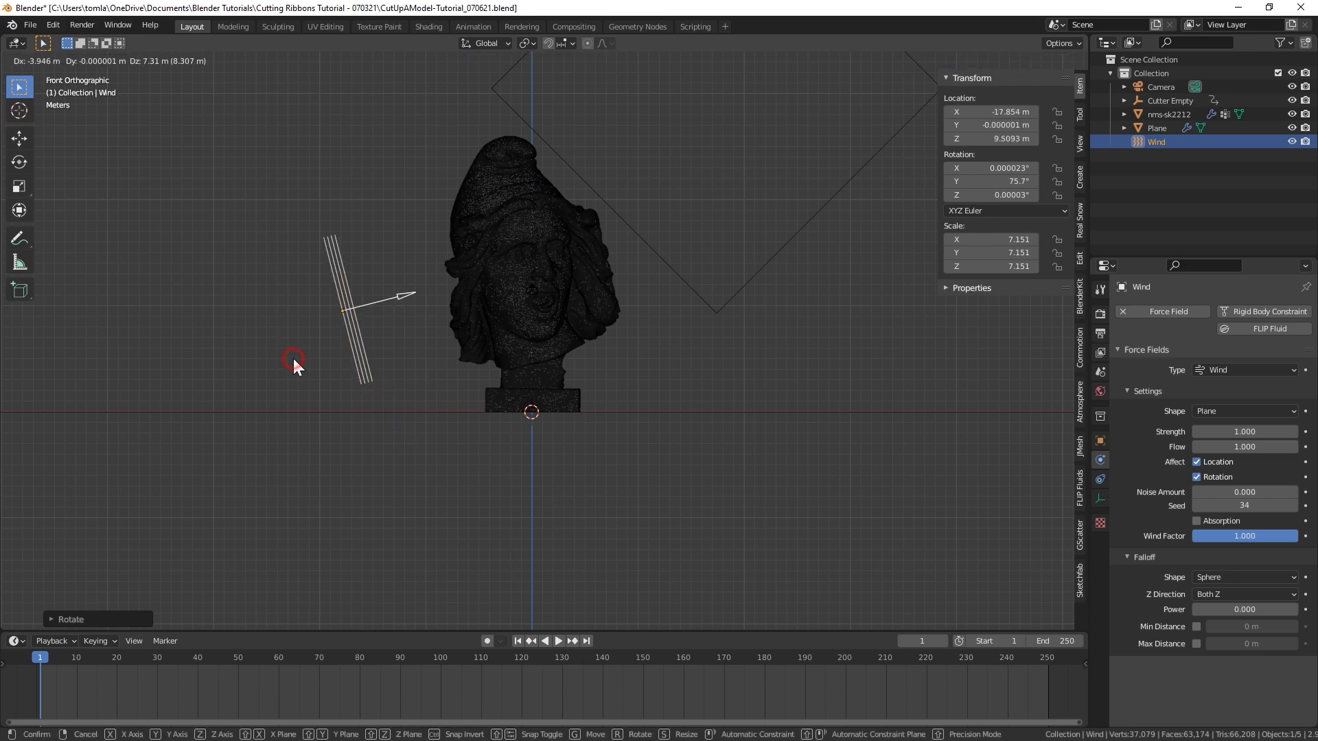
{"action": "left_click", "coordinate": [293, 362]}
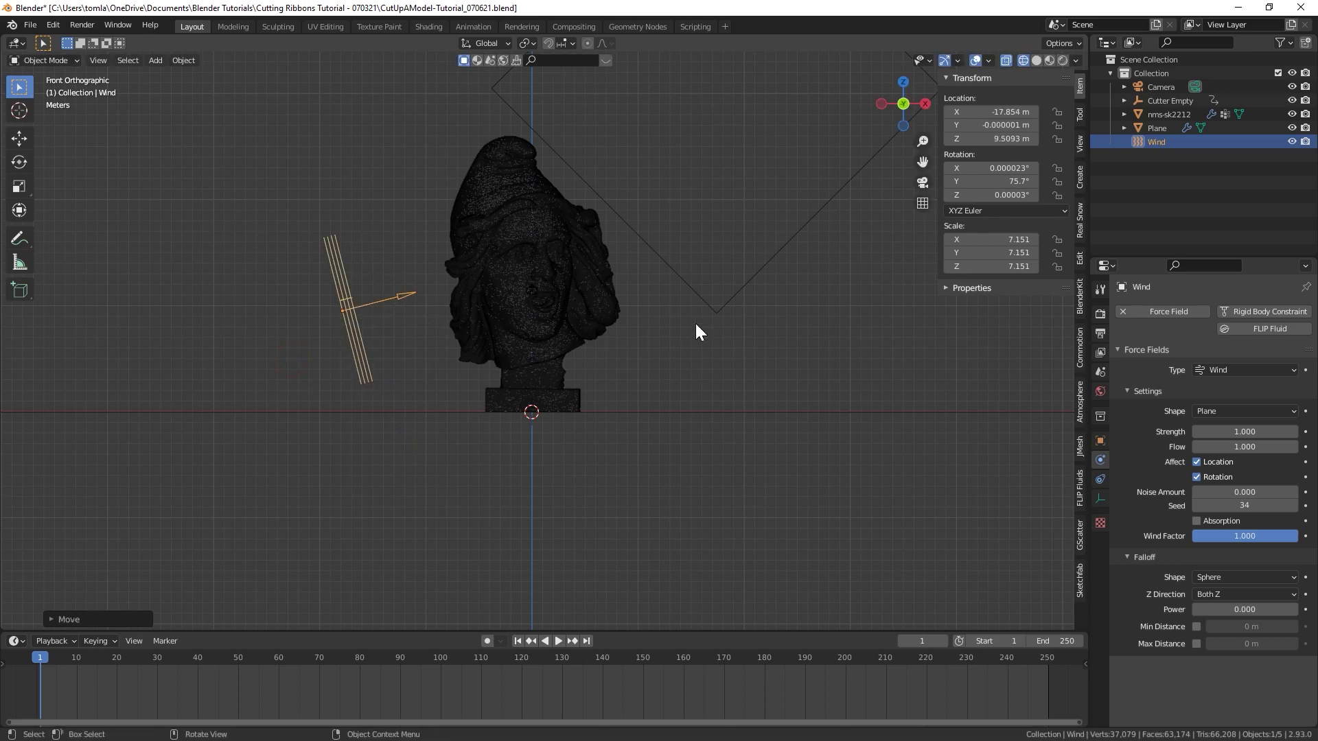
Step: Set the Wind field's Strength to 250 and save the file
{"action": "left_click", "coordinate": [1243, 431]}
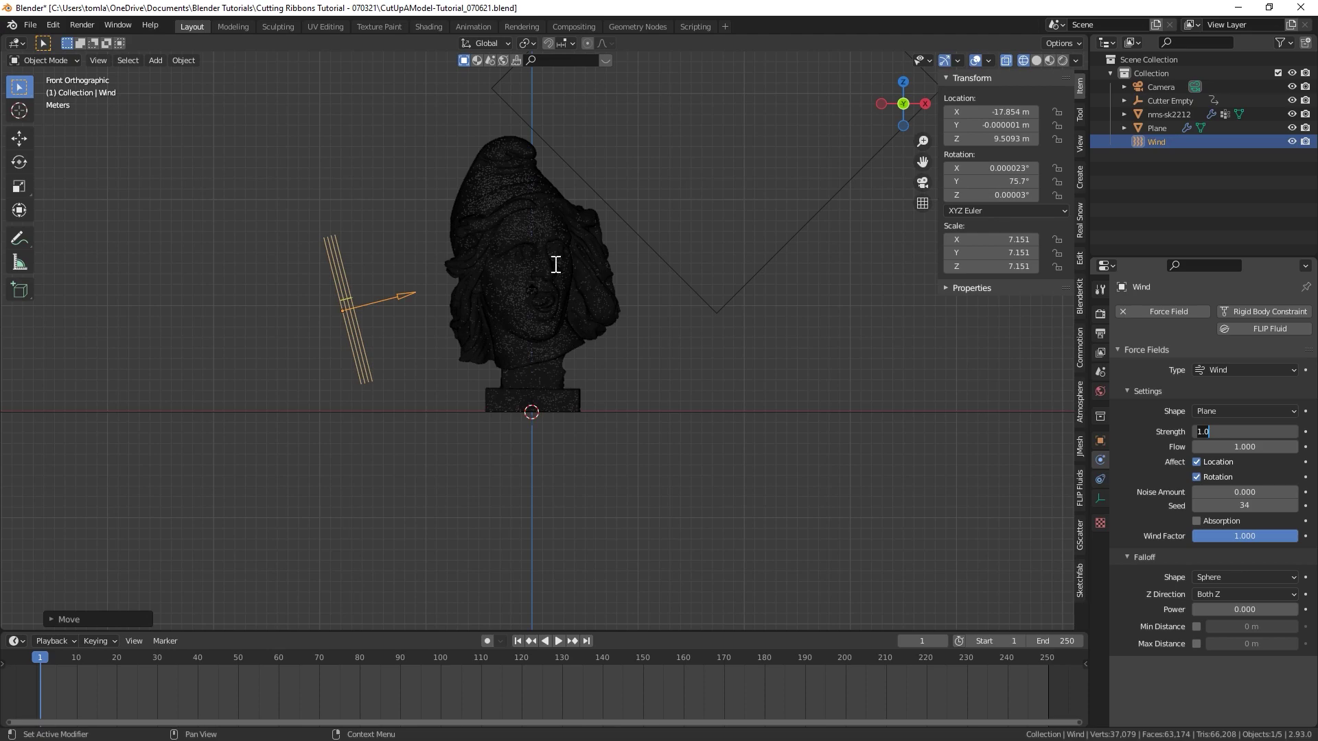
{"action": "type", "text": "250"}
{"action": "key", "text": "Return"}
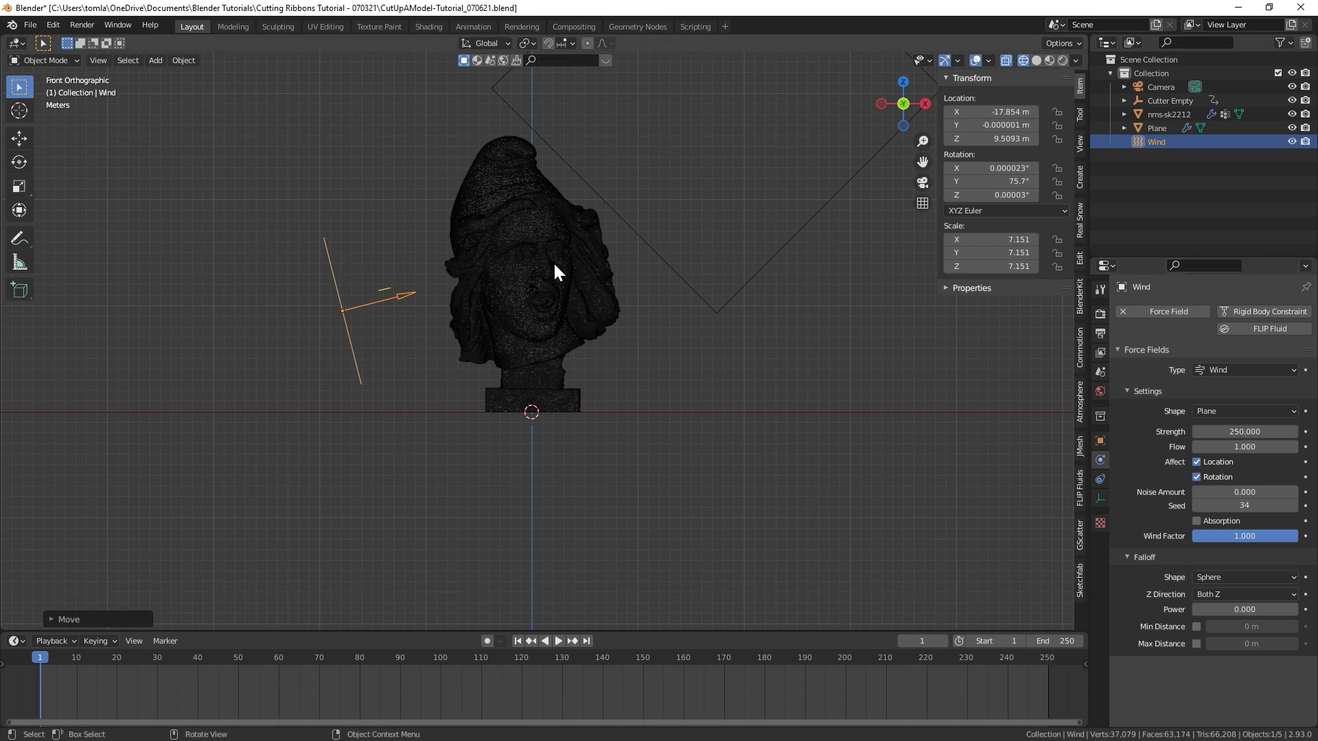
{"action": "key", "text": "ctrl+s"}
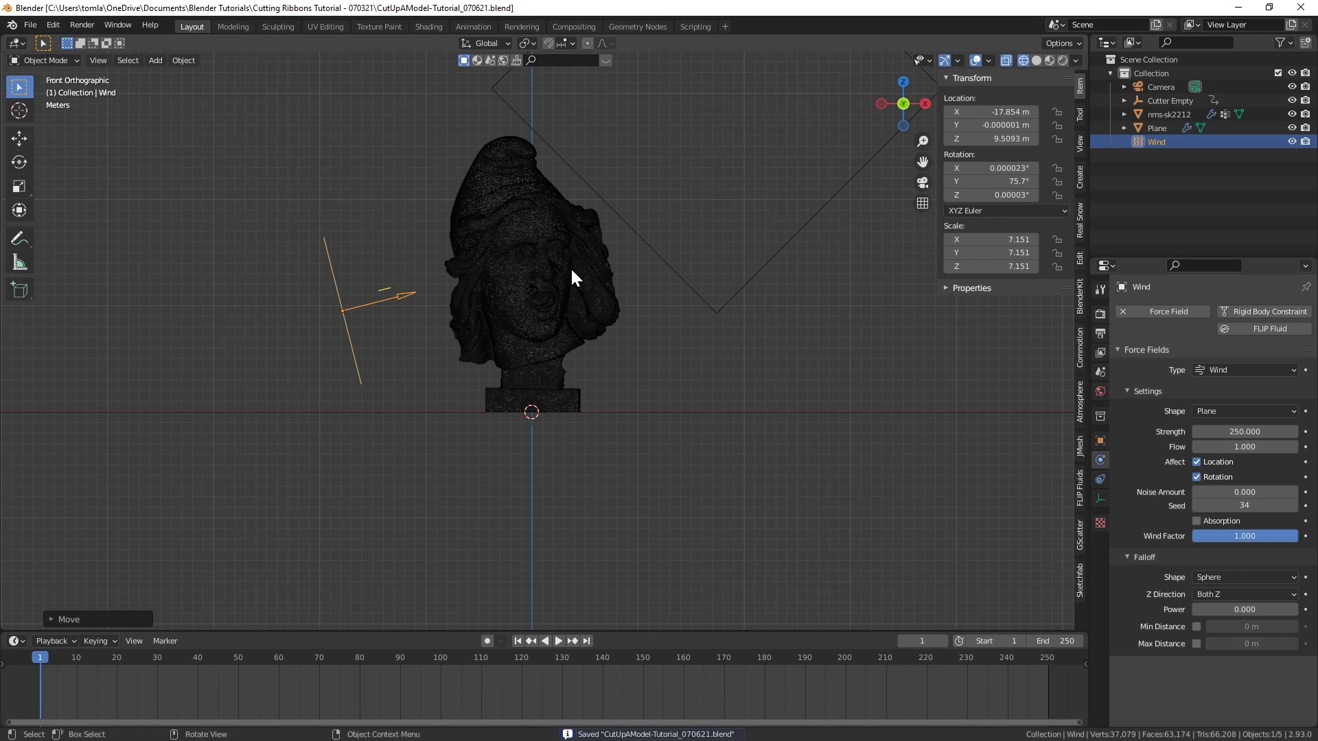
Step: Add a point Force field and raise it vertically to the bust's head height
{"action": "left_click", "coordinate": [537, 275]}
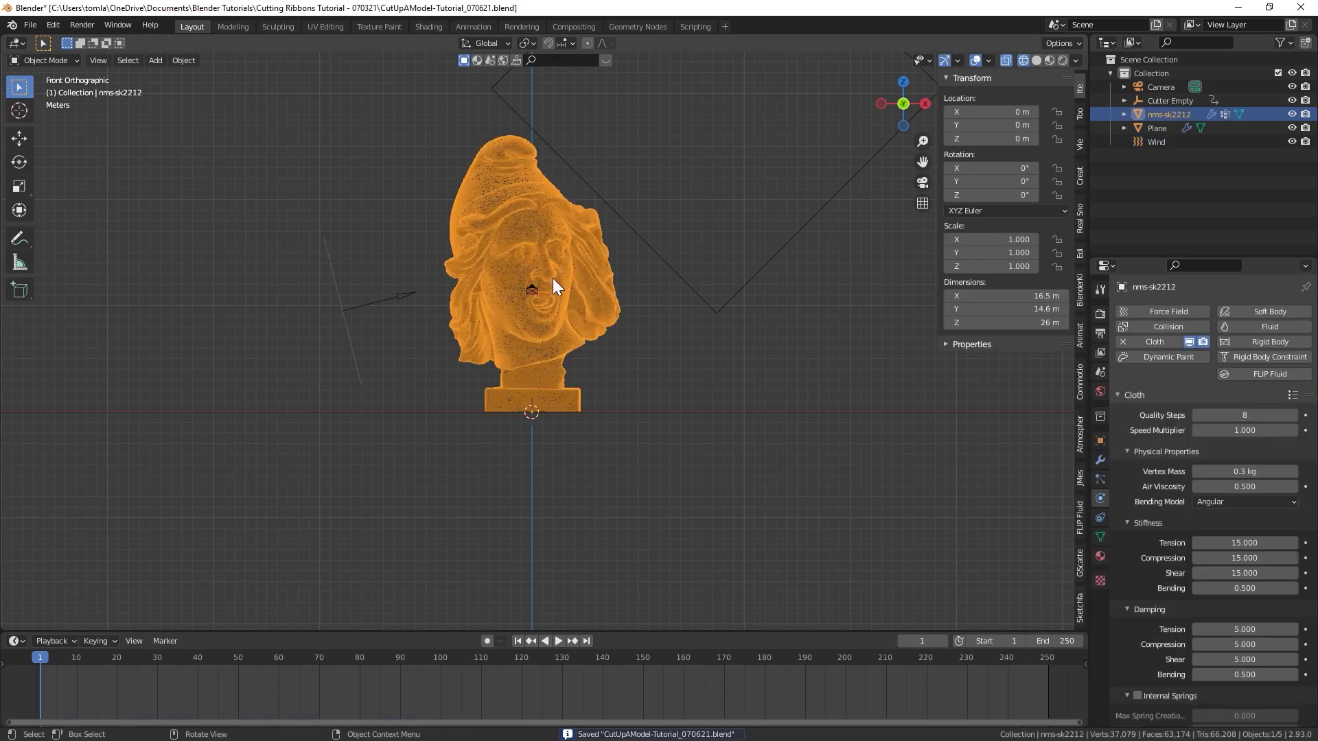
{"action": "key", "text": "shift+a"}
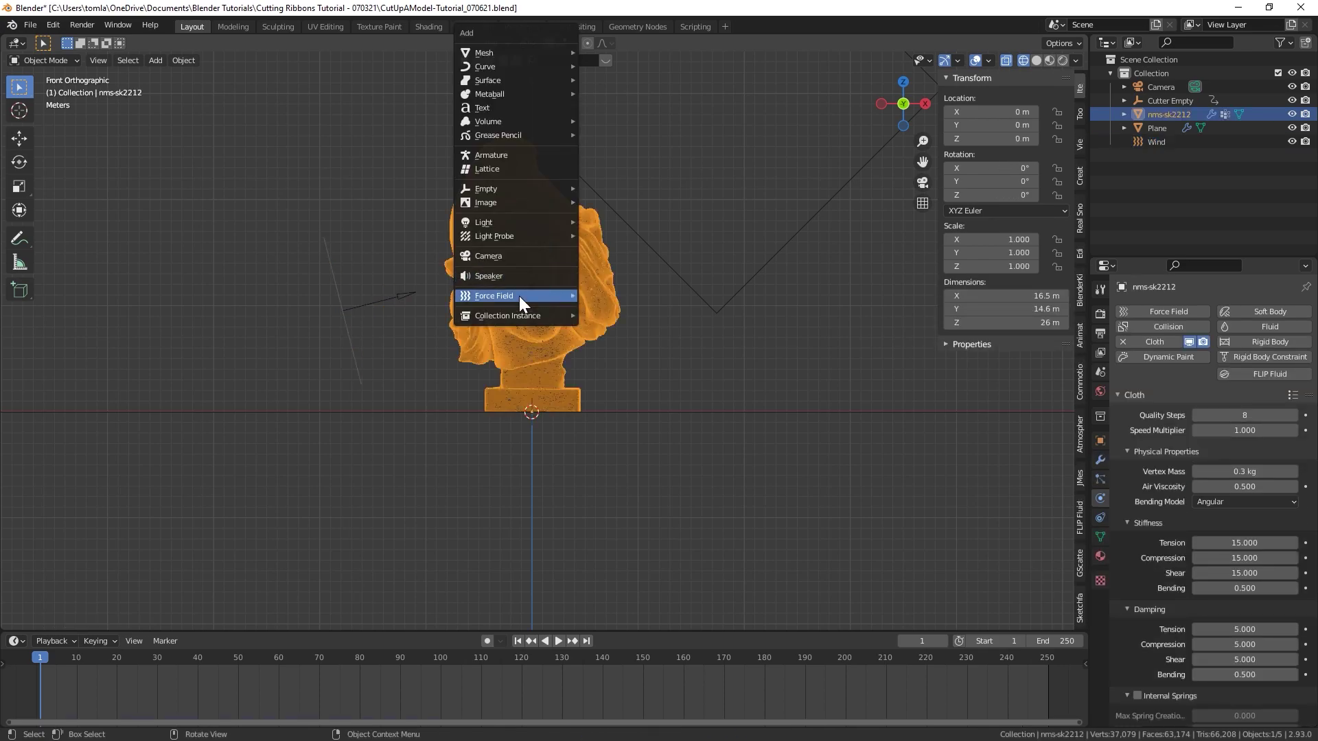
{"action": "mouse_move", "coordinate": [535, 300]}
{"action": "left_click", "coordinate": [600, 295]}
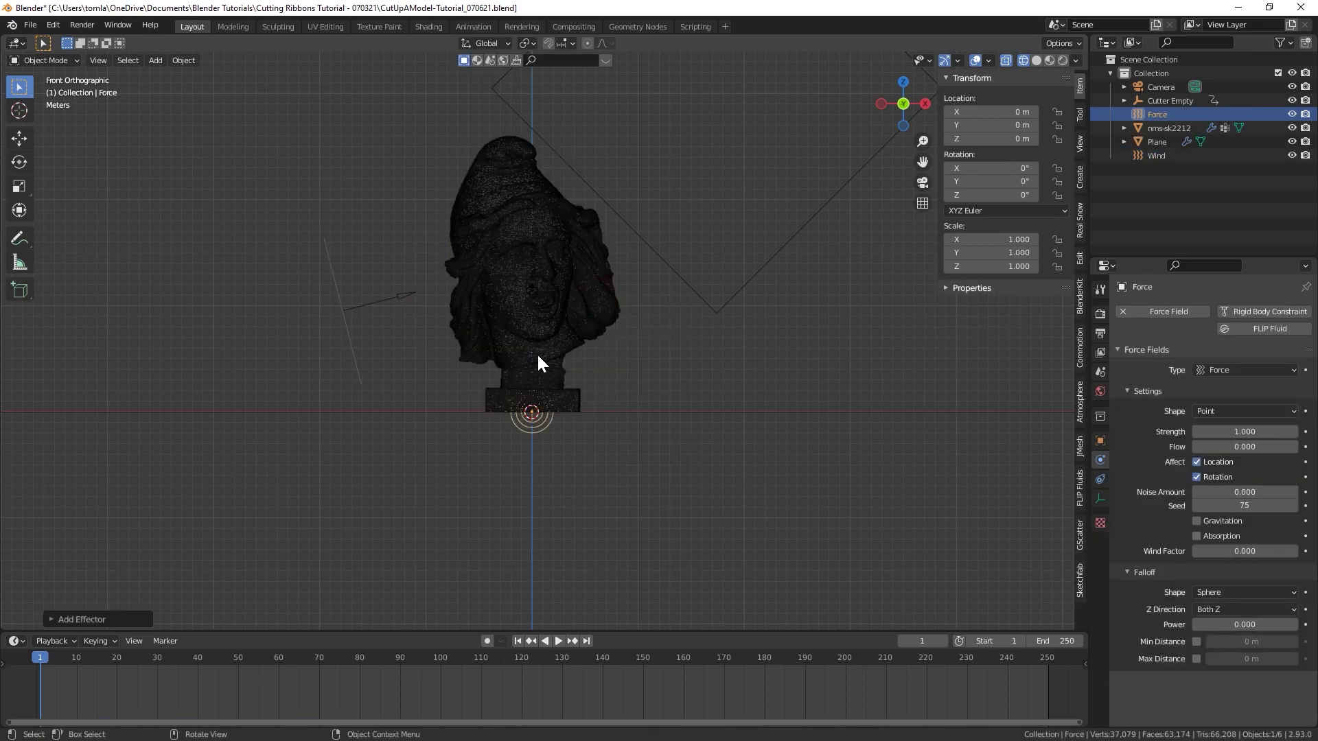
{"action": "key", "text": "g"}
{"action": "key", "text": "z"}
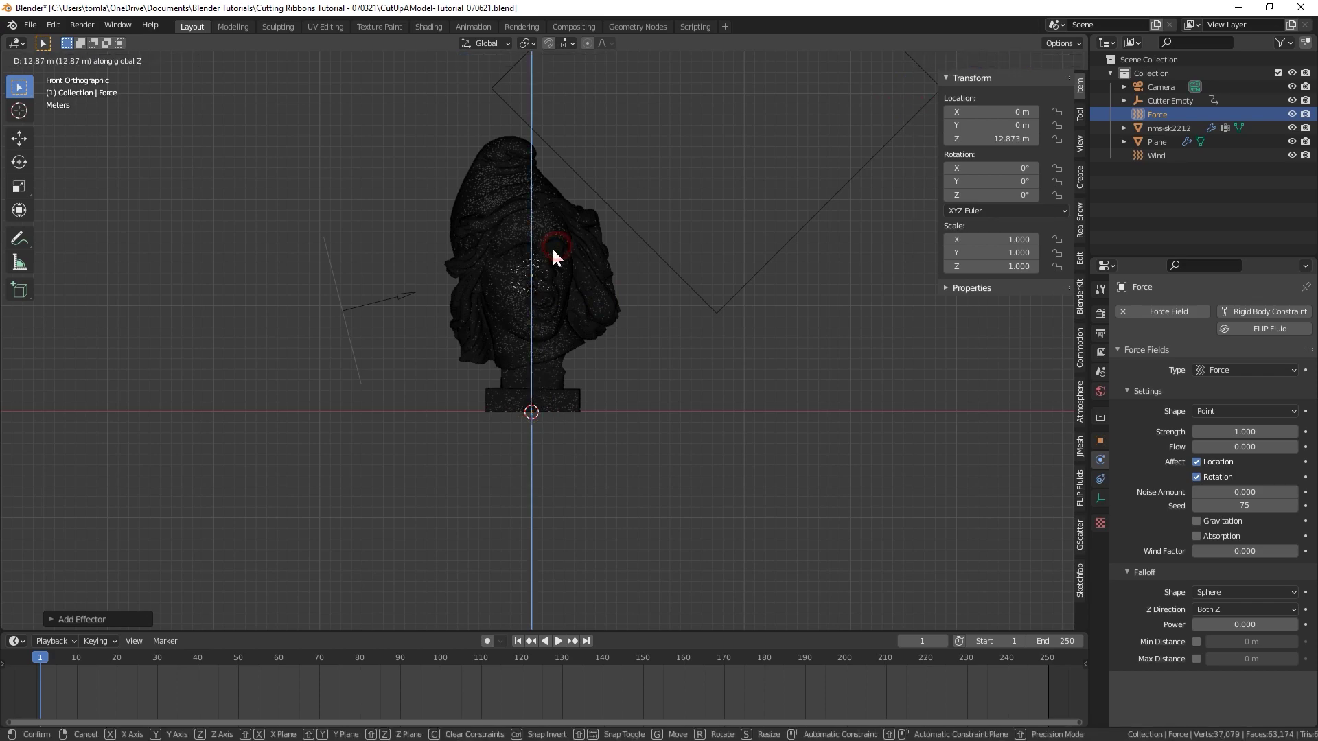
{"action": "left_click", "coordinate": [551, 246]}
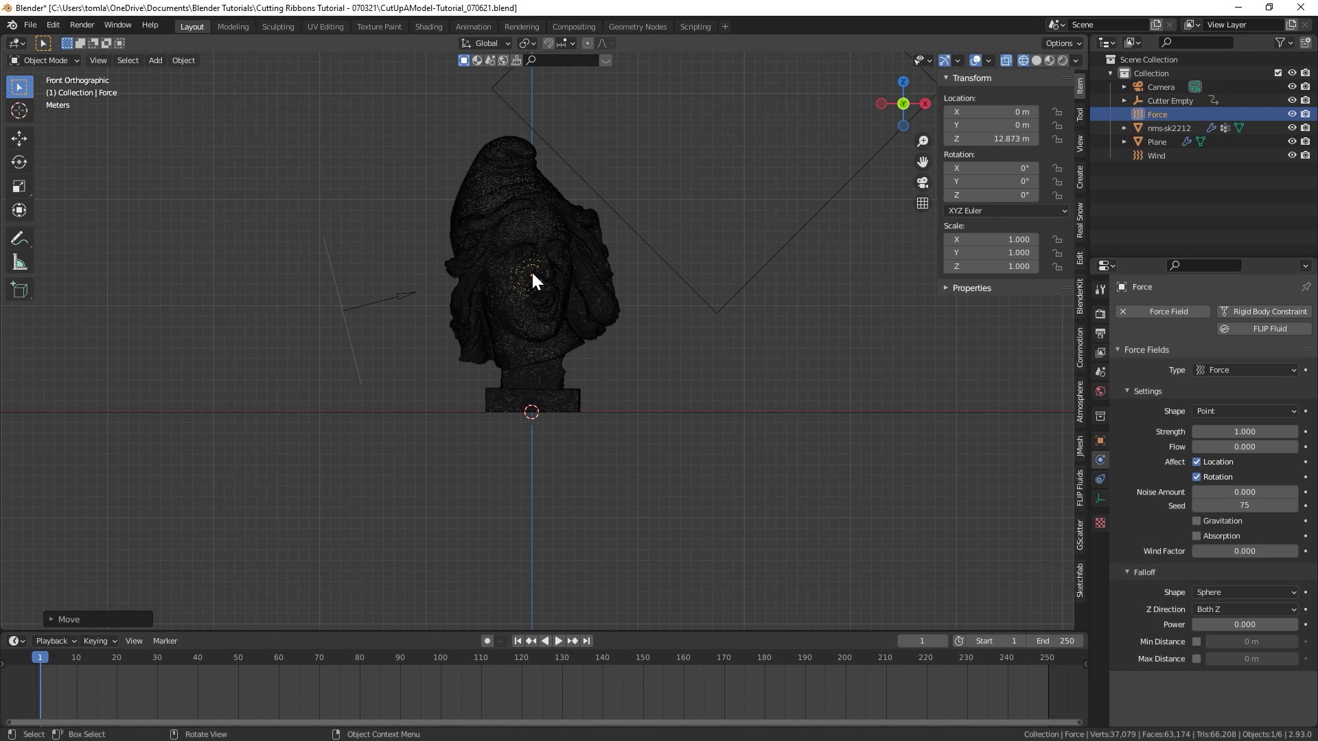
Step: Reposition the Force field over the bust's face from the top view
{"action": "middle_click_drag", "start_coordinate": [594, 274], "coordinate": [534, 309]}
{"action": "key", "text": "KP_7"}
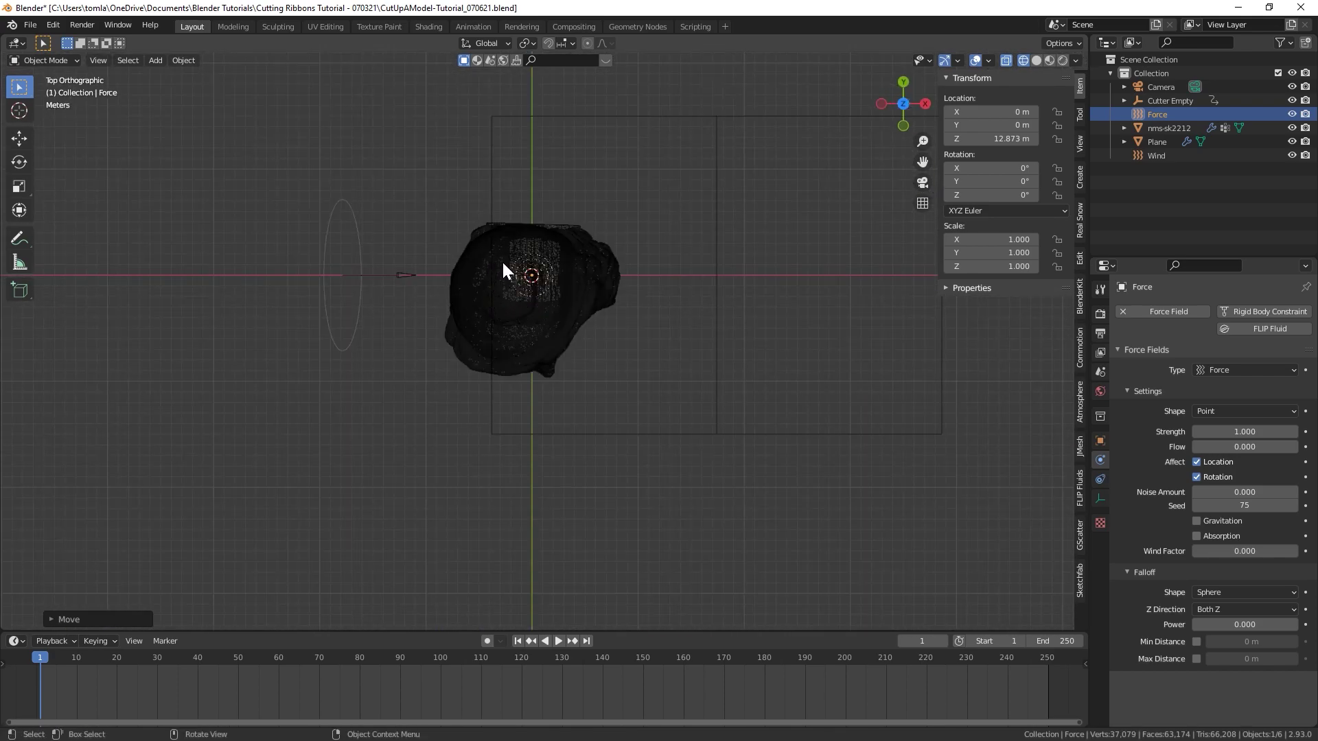
{"action": "key", "text": "g"}
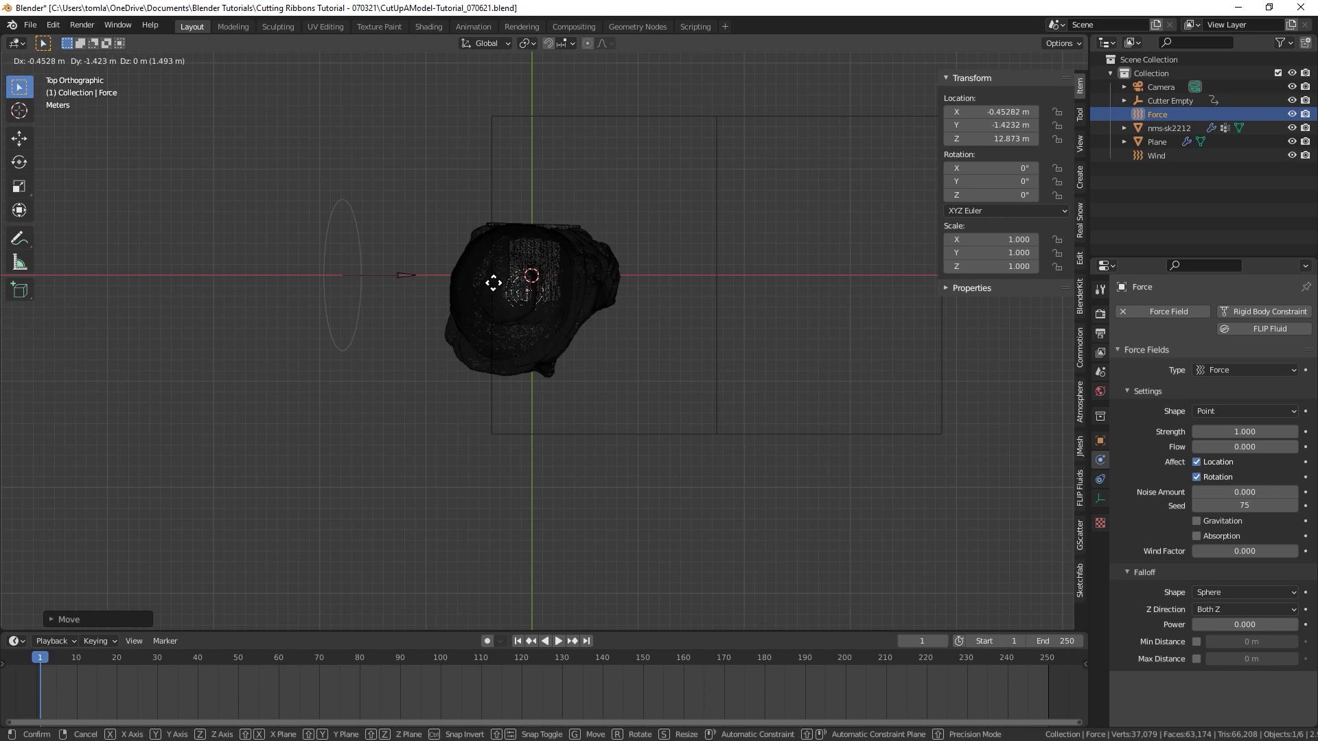
{"action": "left_click", "coordinate": [489, 286]}
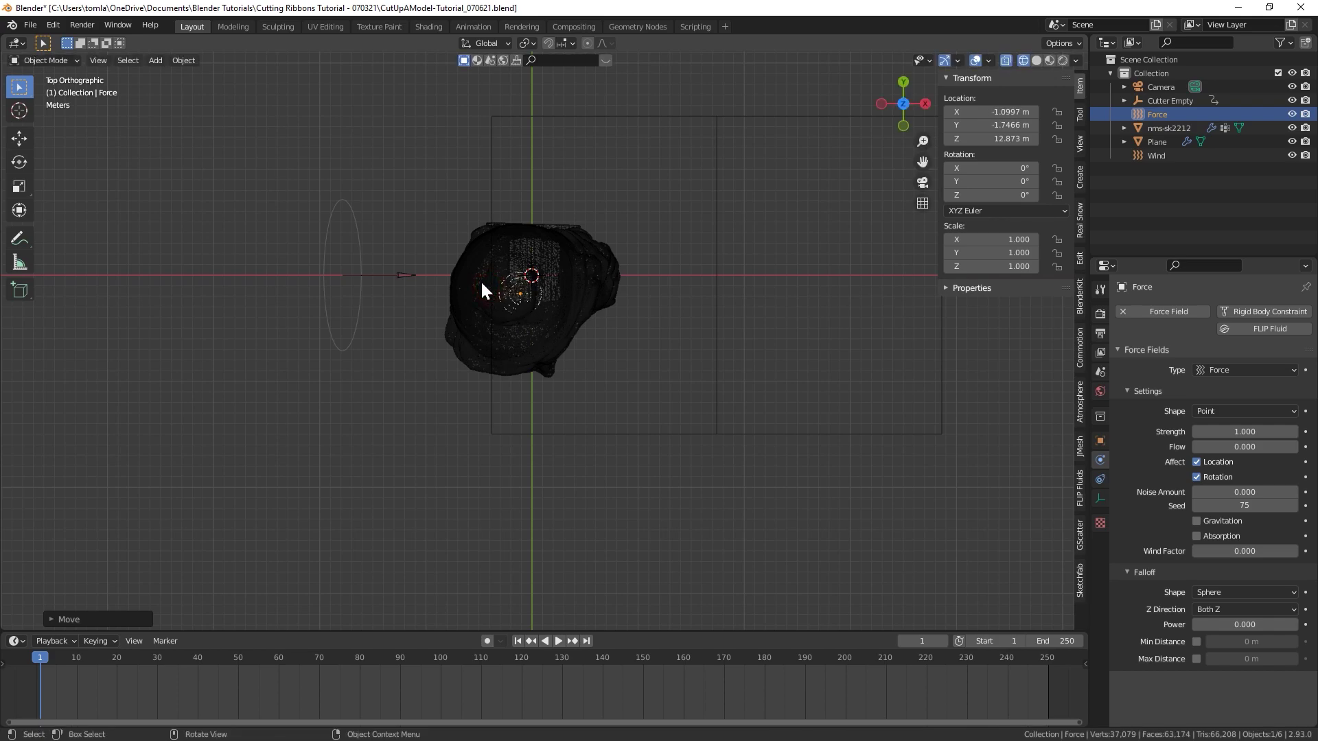
{"action": "key", "text": "KP_1"}
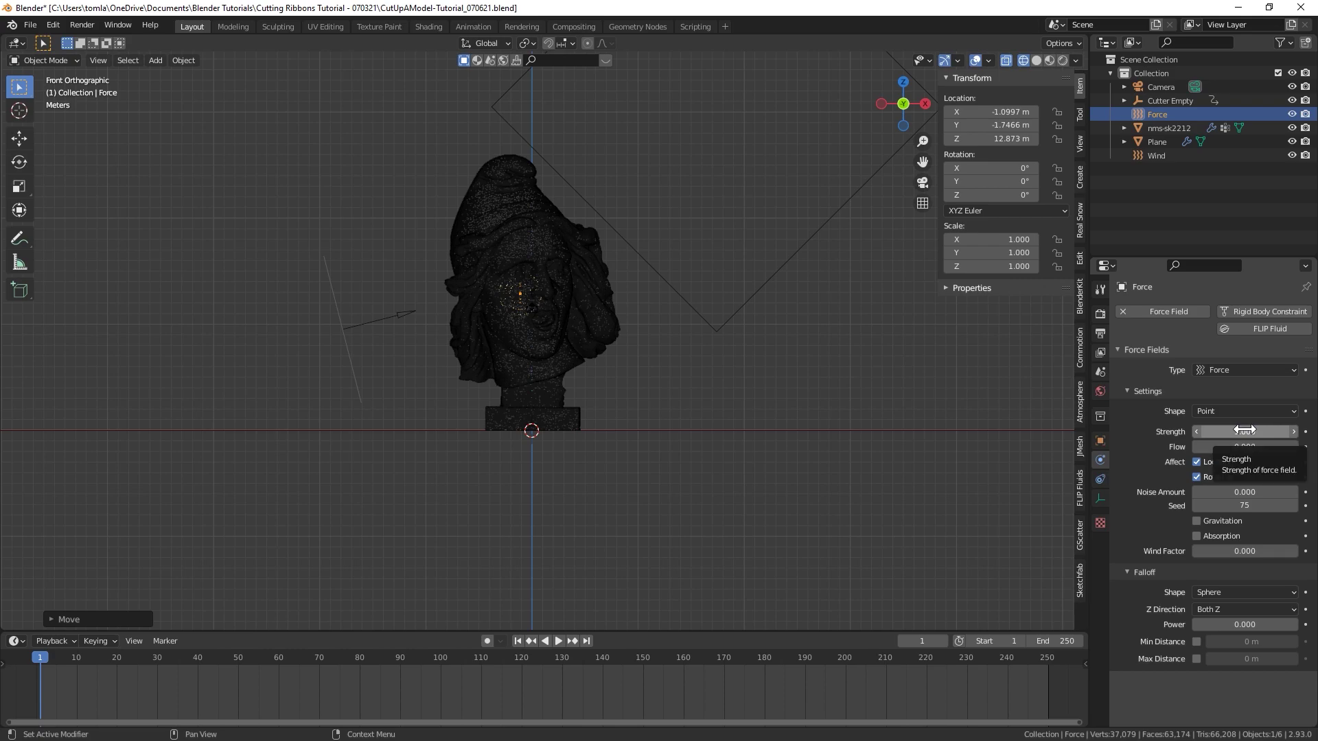
Step: Set the Force field's Strength to 50 and Flow to 1, then reselect the bust
{"action": "left_click", "coordinate": [1244, 430]}
{"action": "type", "text": "50"}
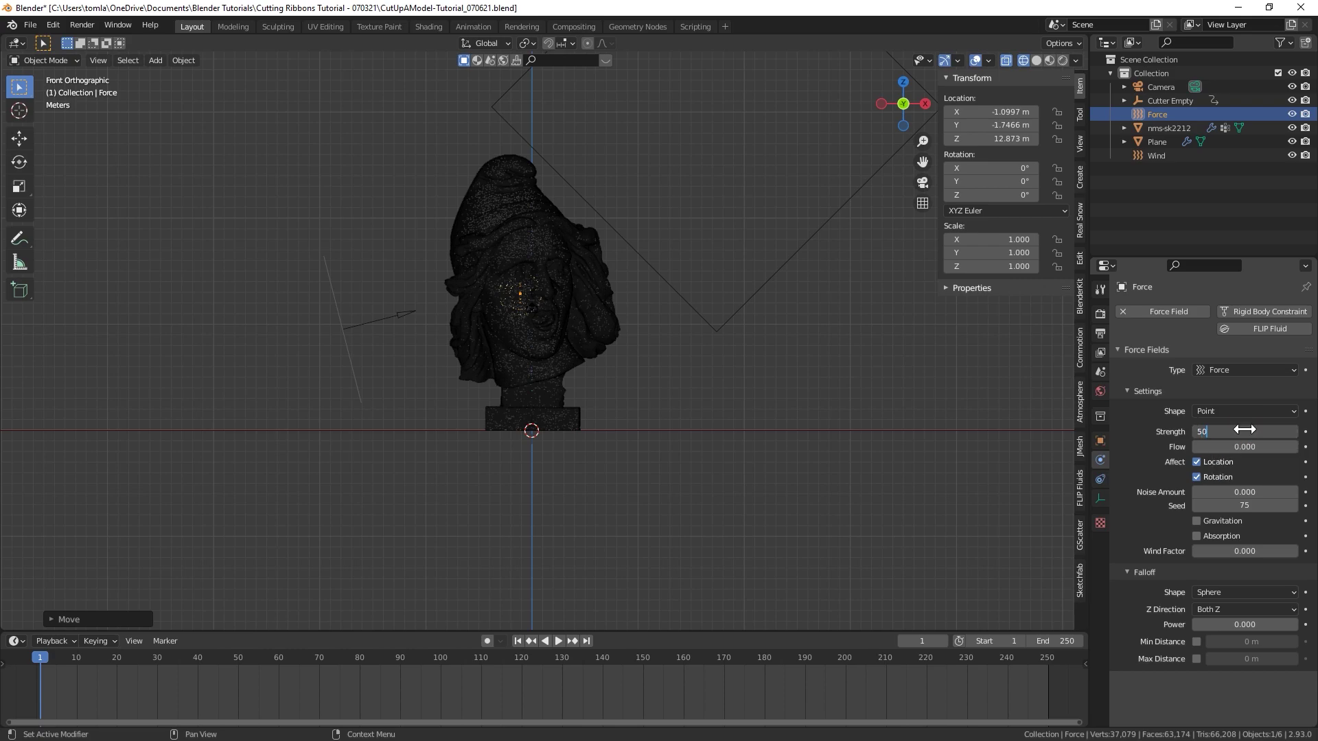
{"action": "key", "text": "Return"}
{"action": "left_click_drag", "start_coordinate": [1237, 446], "coordinate": [1233, 445]}
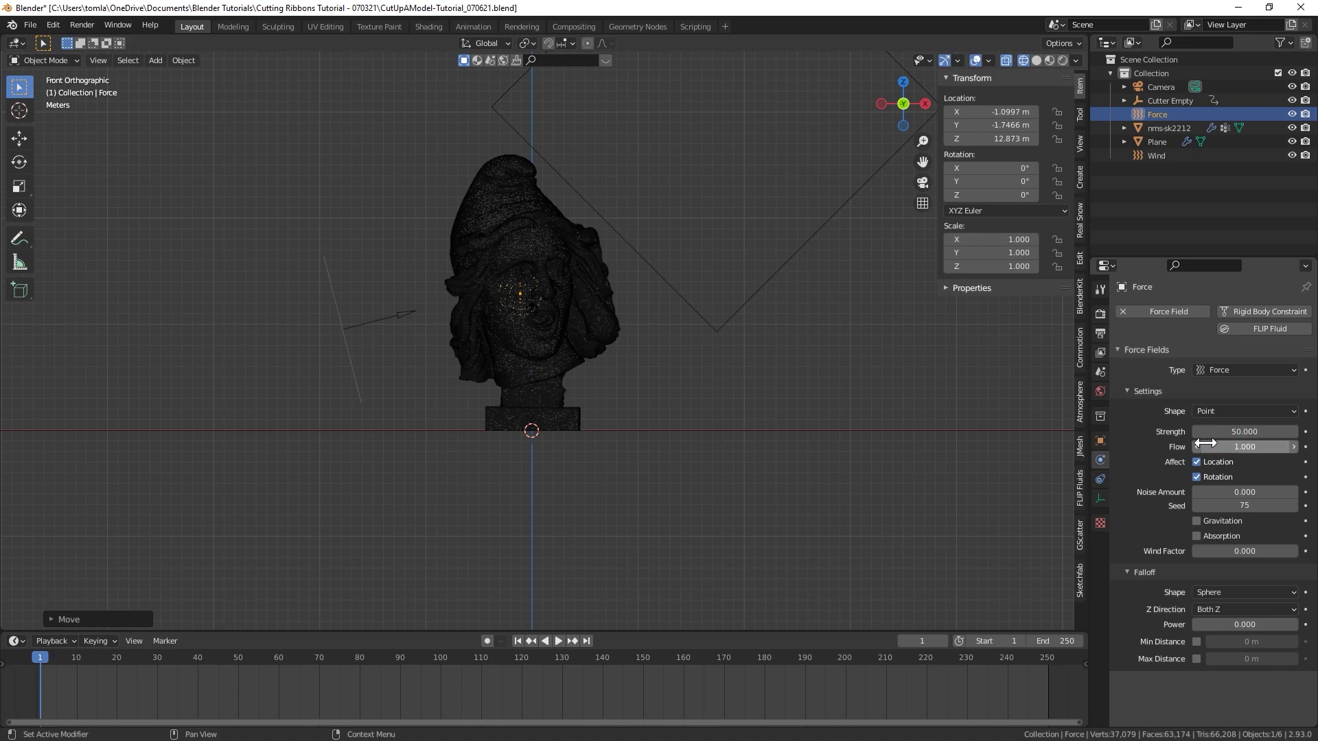
{"action": "left_click", "coordinate": [570, 328]}
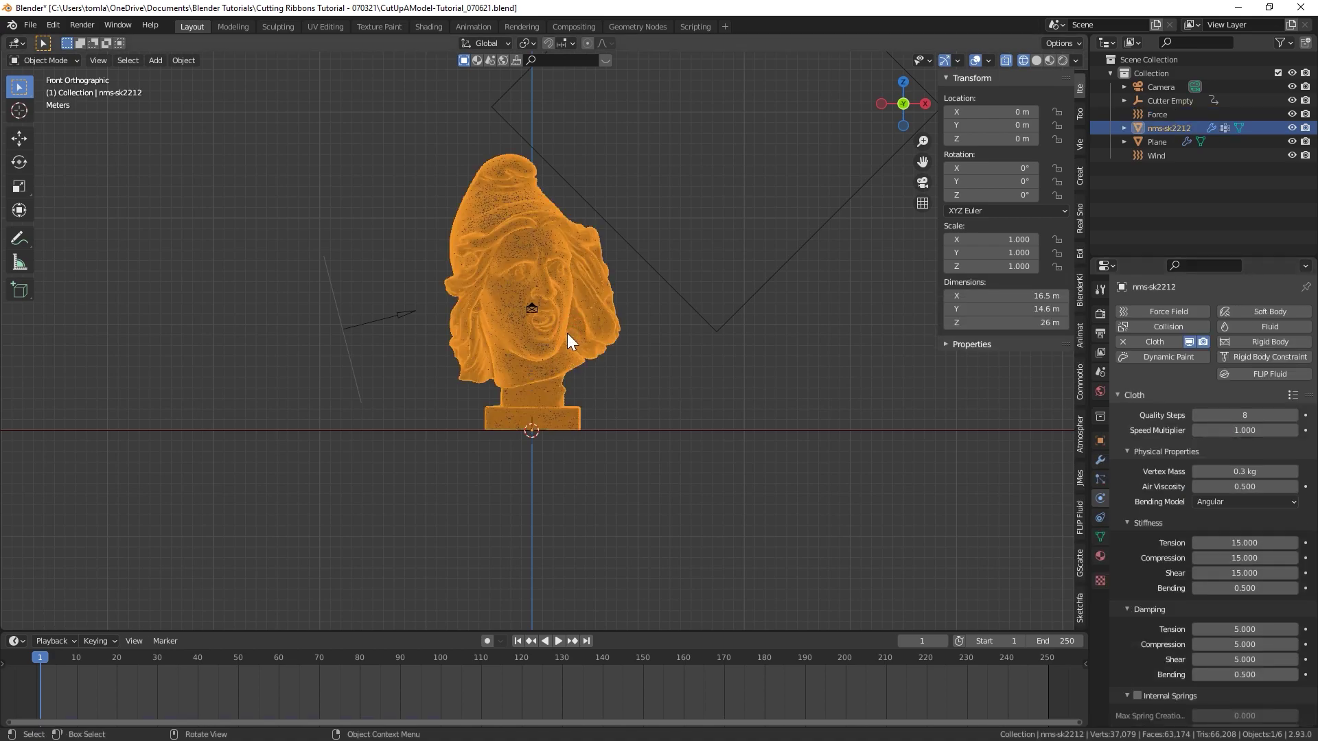
Step: Save the file, then view through the camera in solid shading with the bust deselected
{"action": "left_click", "coordinate": [31, 25]}
{"action": "left_click", "coordinate": [78, 113]}
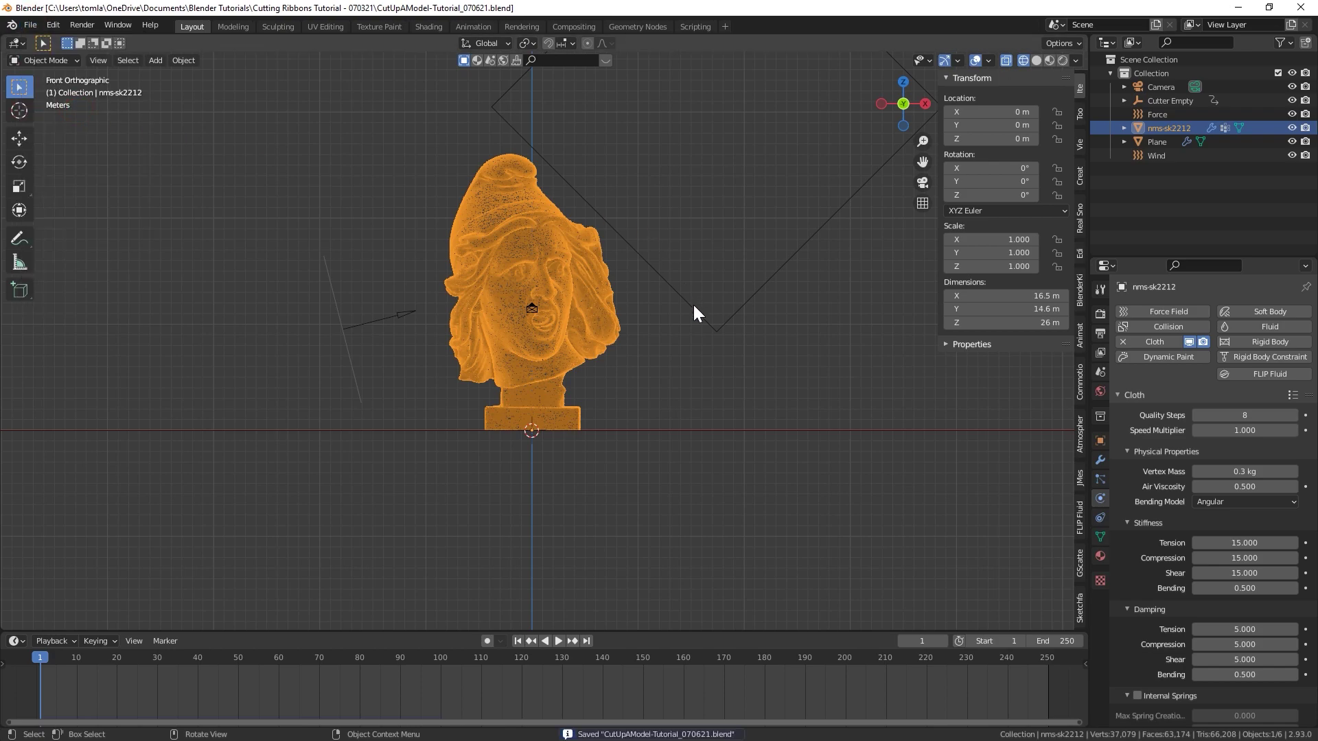
{"action": "scroll", "coordinate": [1243, 532], "scroll_direction": "down", "scroll_amount": 15}
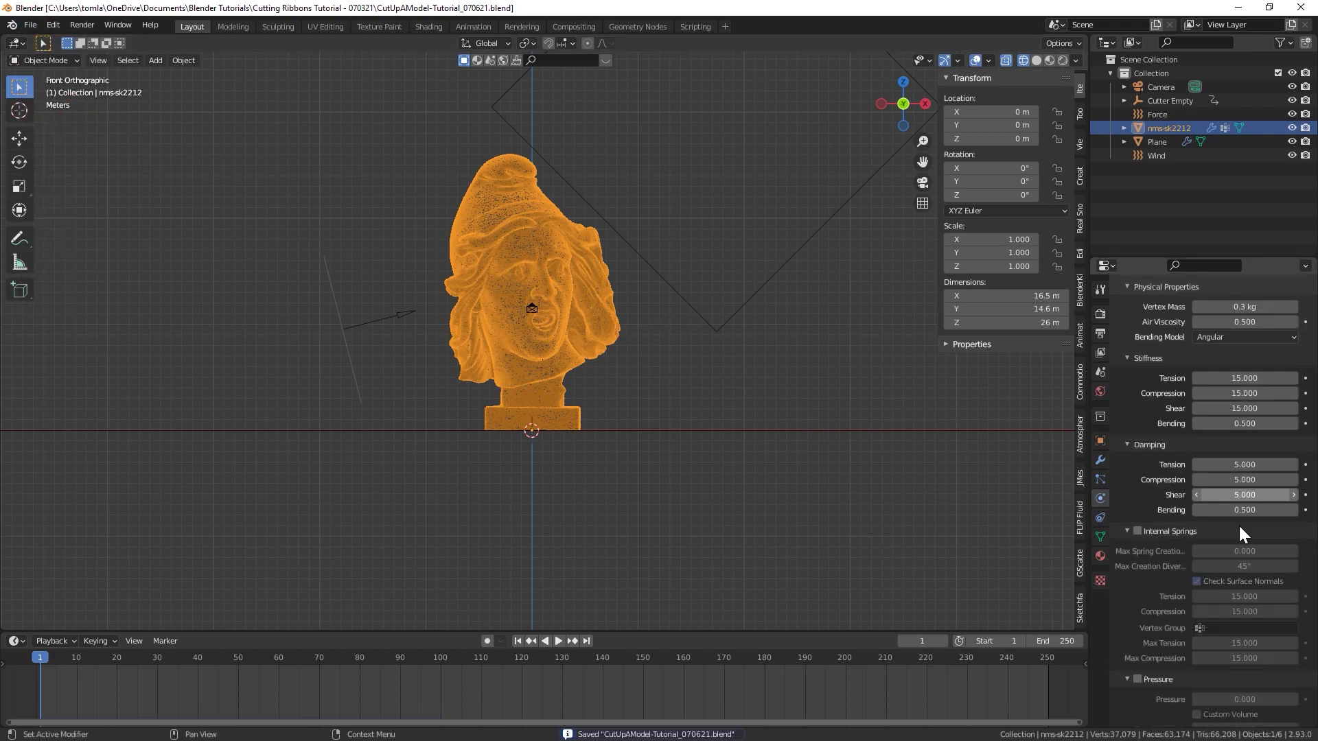
{"action": "middle_click_drag", "start_coordinate": [573, 469], "coordinate": [483, 435]}
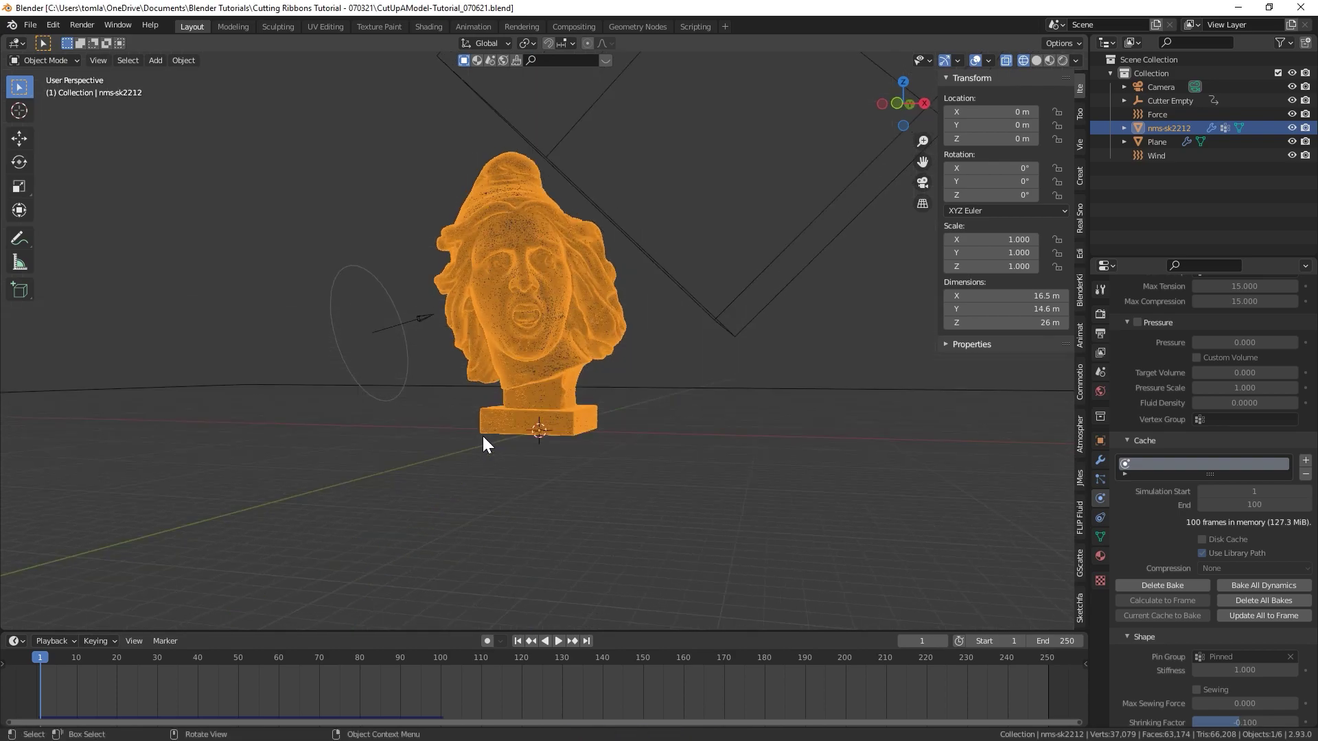
{"action": "key", "text": "KP_0"}
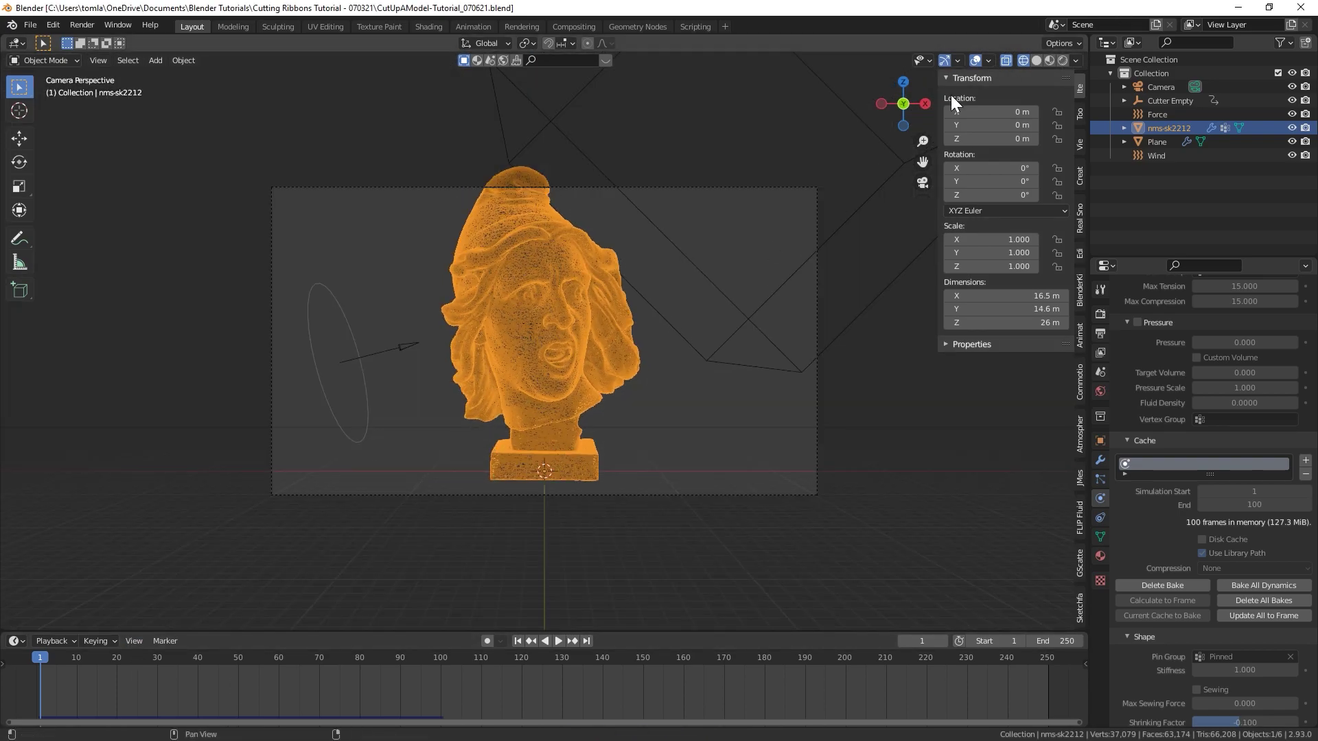
{"action": "key", "text": "shift+z"}
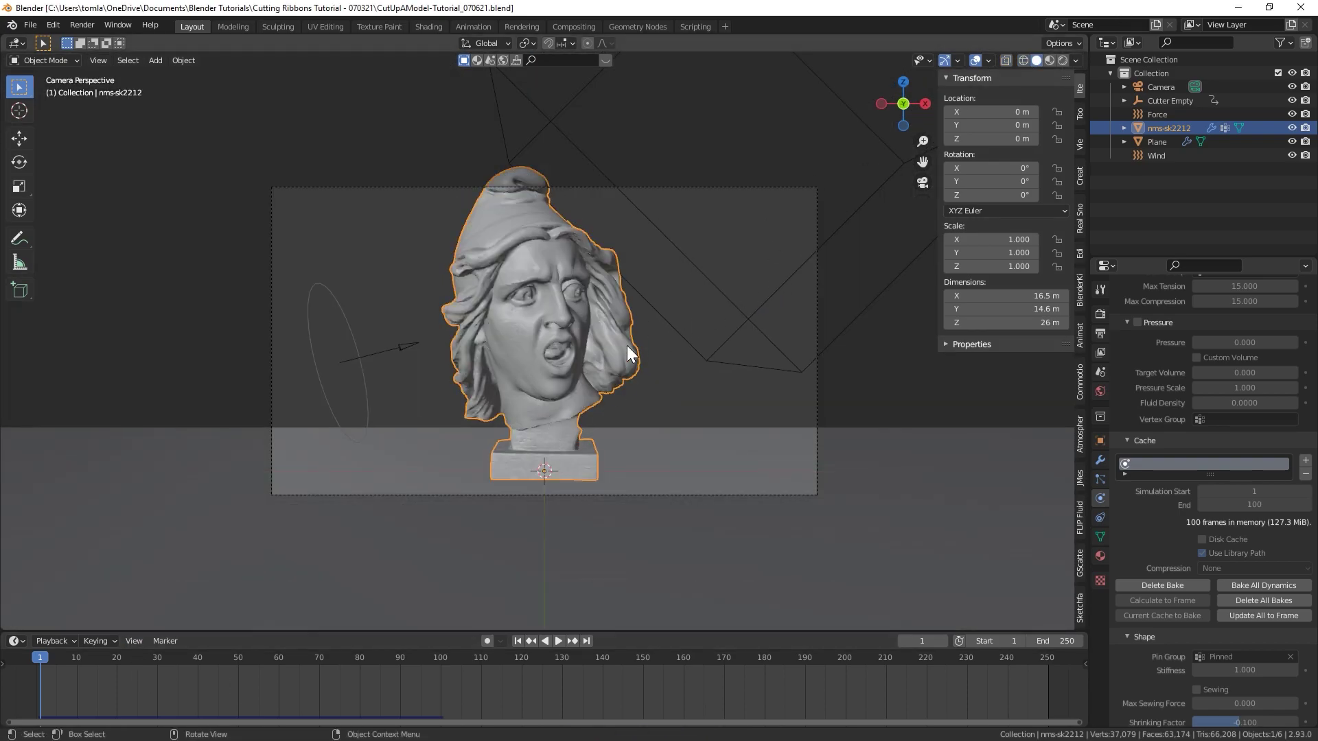
{"action": "left_click", "coordinate": [403, 252]}
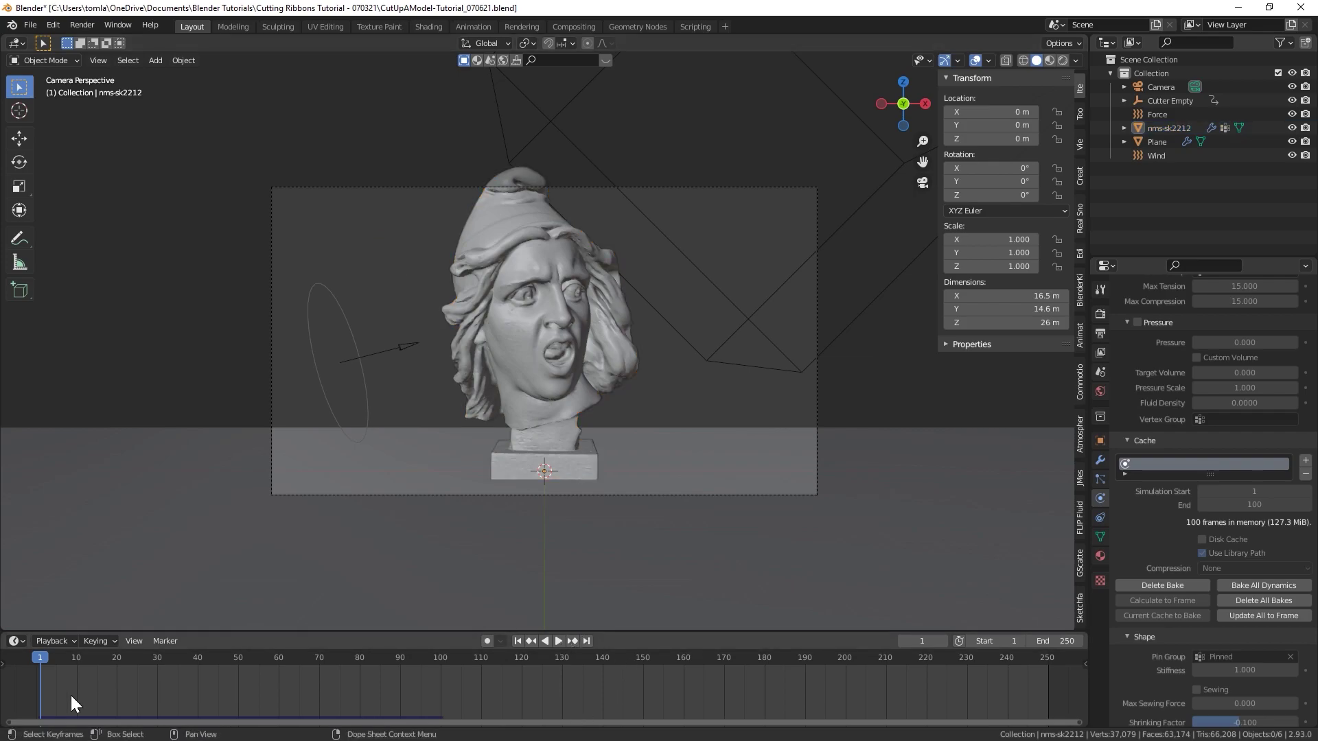
Step: Play the cloth simulation, stop at frame 76, and orbit around the ribbons
{"action": "key", "text": "space"}
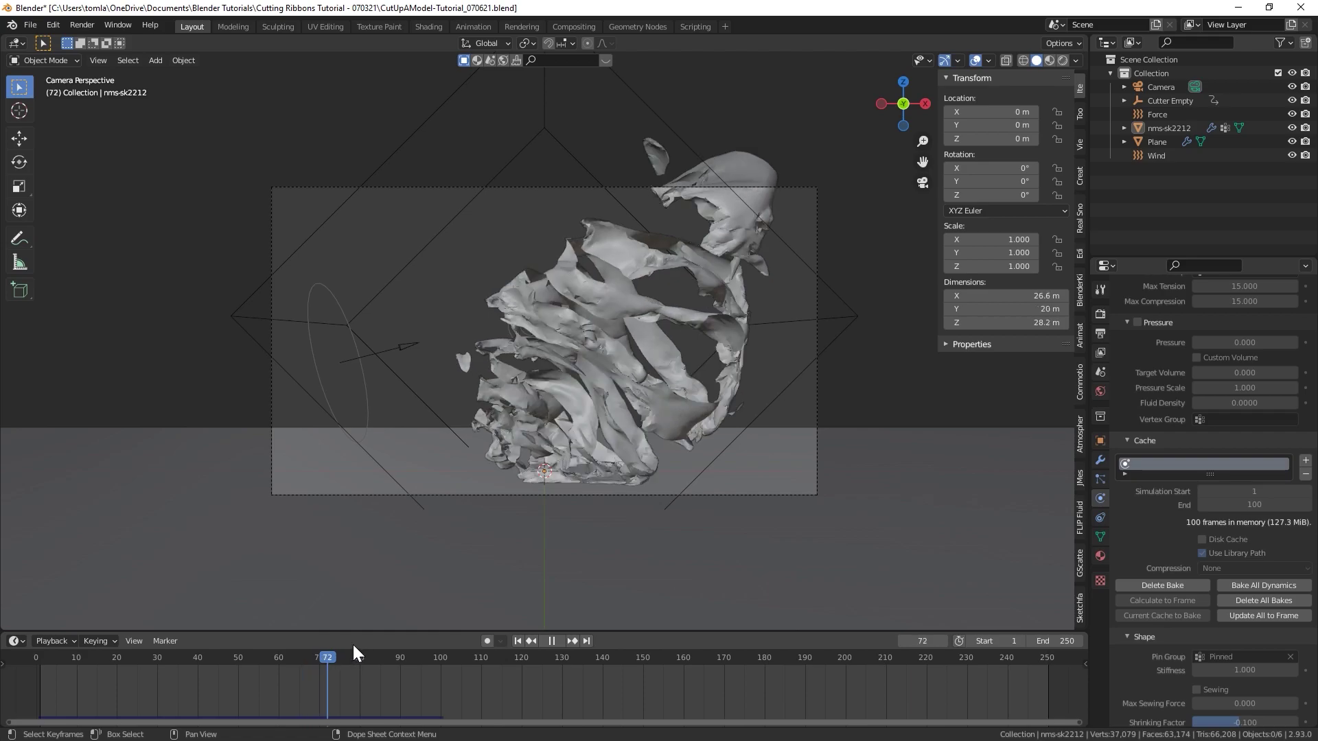
{"action": "left_click_drag", "start_coordinate": [274, 652], "coordinate": [241, 652]}
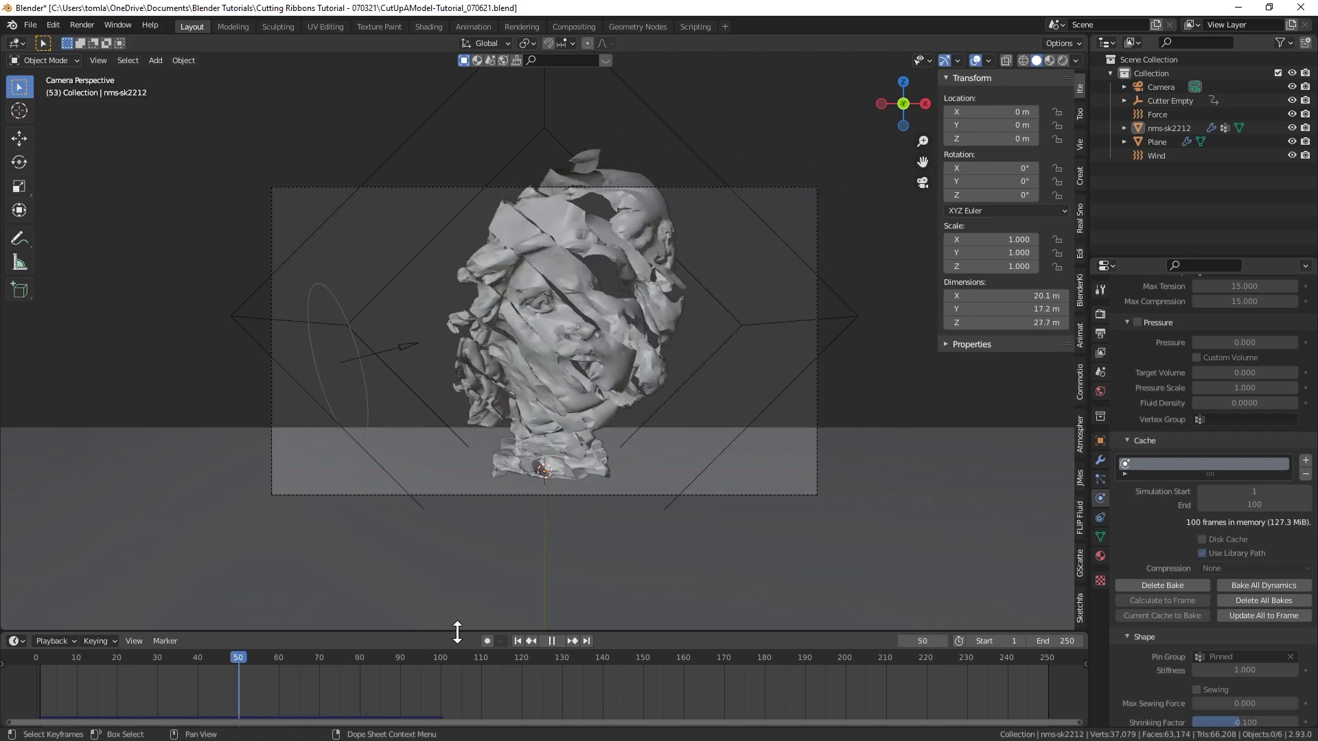
{"action": "left_click", "coordinate": [551, 641]}
{"action": "left_click", "coordinate": [560, 641]}
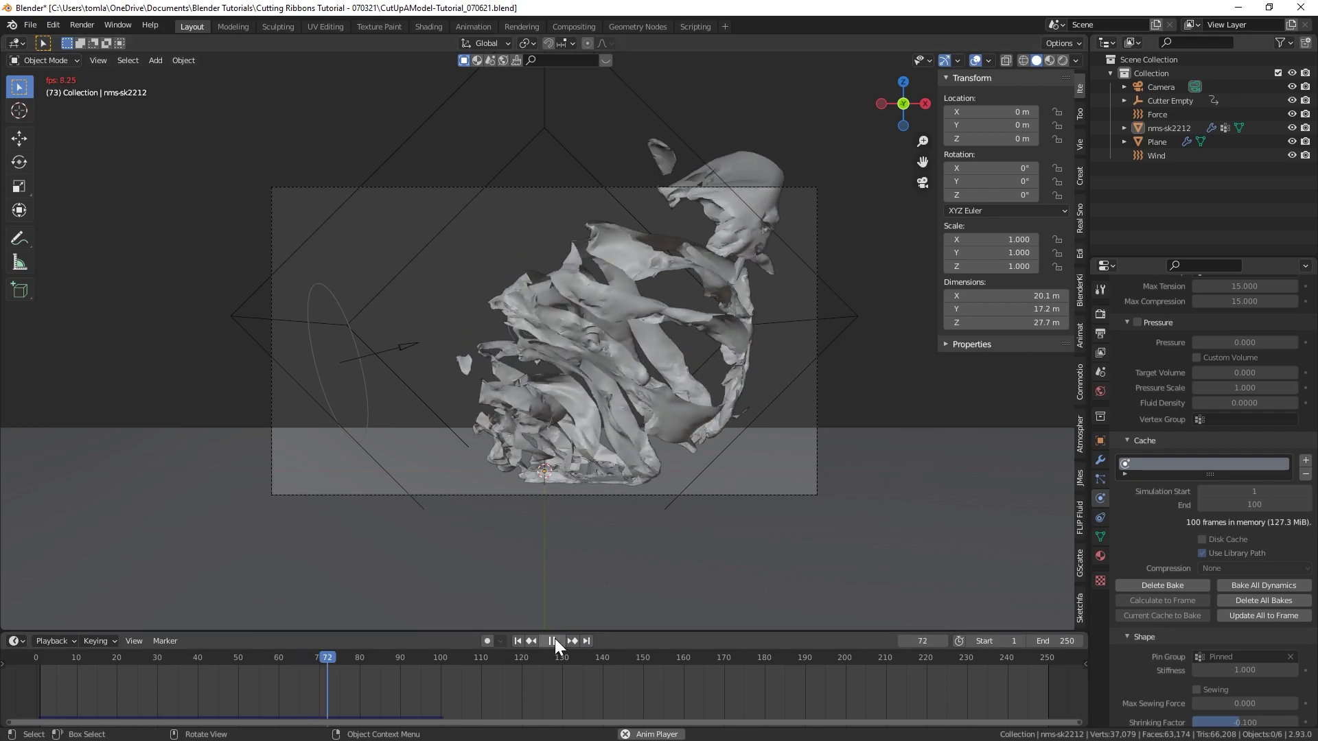
{"action": "key", "text": "space"}
{"action": "scroll", "coordinate": [633, 444], "scroll_direction": "up", "scroll_amount": 2}
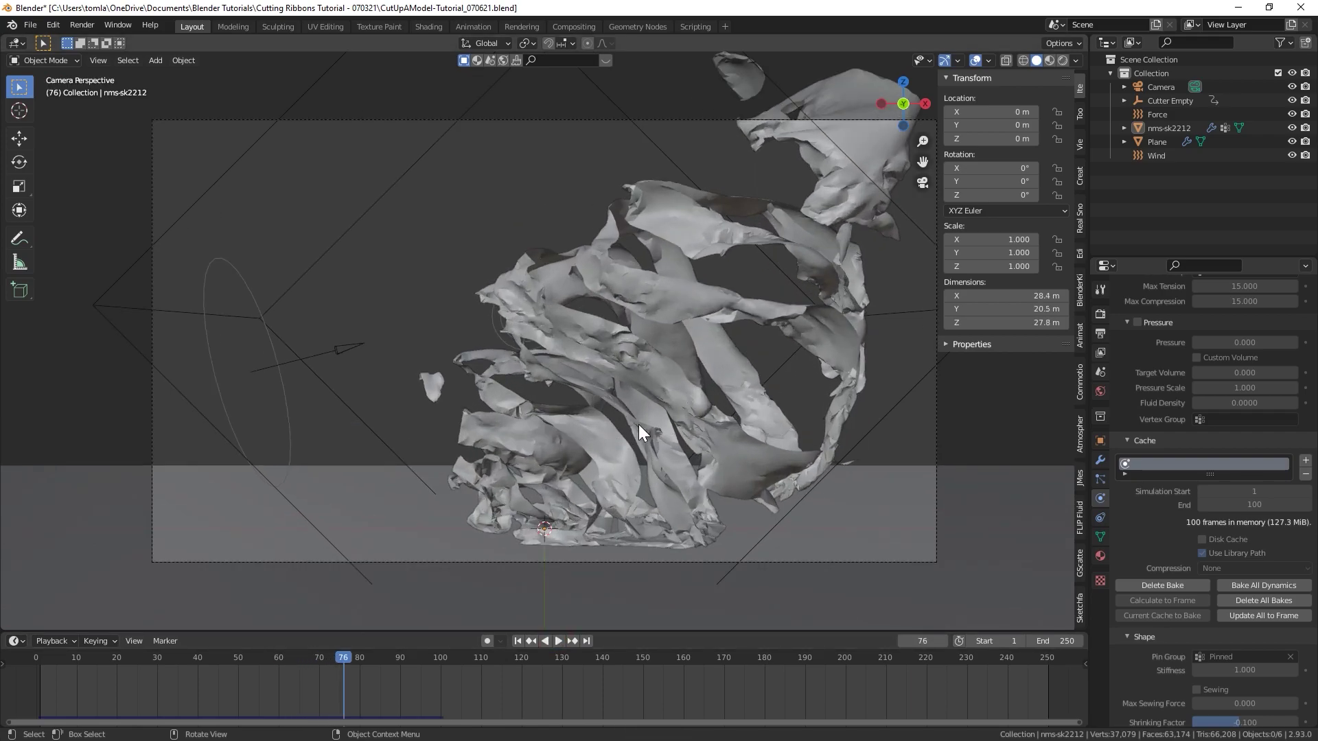
{"action": "middle_click_drag", "start_coordinate": [638, 425], "coordinate": [560, 425]}
{"action": "scroll", "coordinate": [763, 296], "scroll_direction": "up", "scroll_amount": 3}
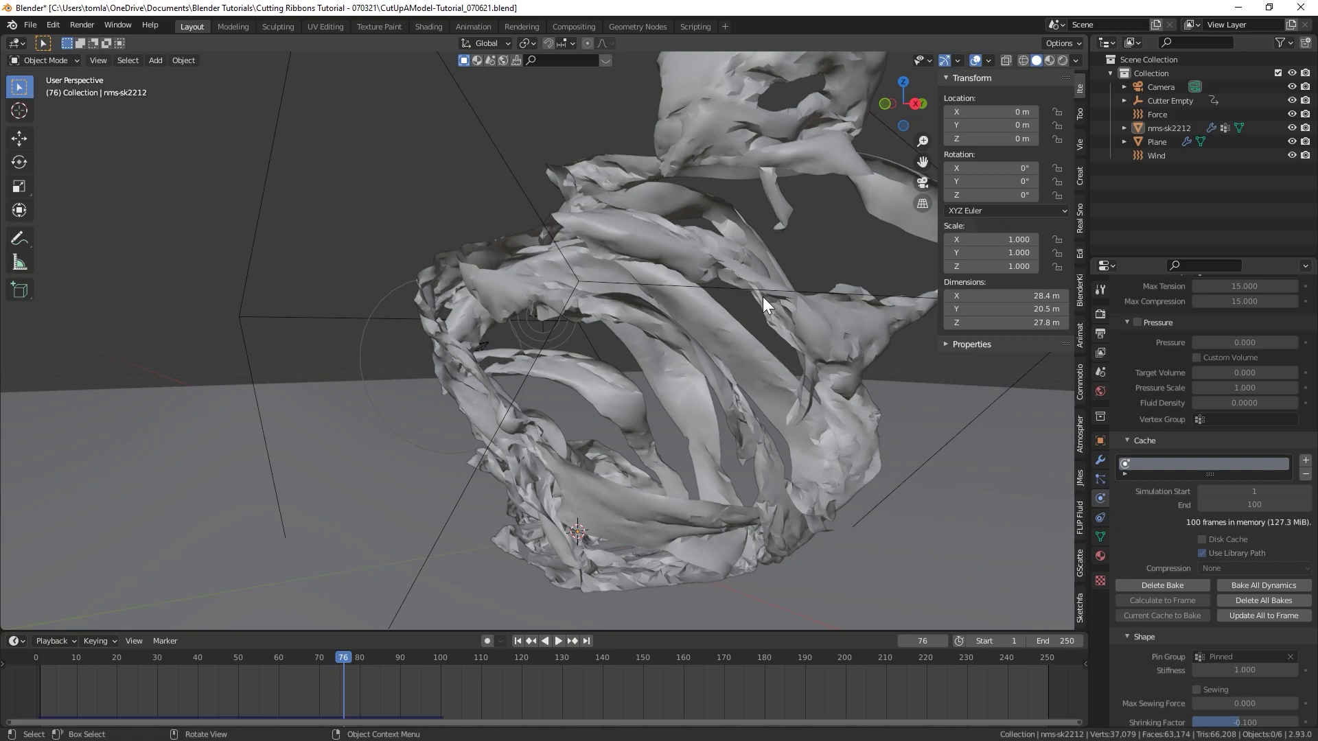
{"action": "middle_click_drag", "start_coordinate": [608, 389], "coordinate": [743, 362]}
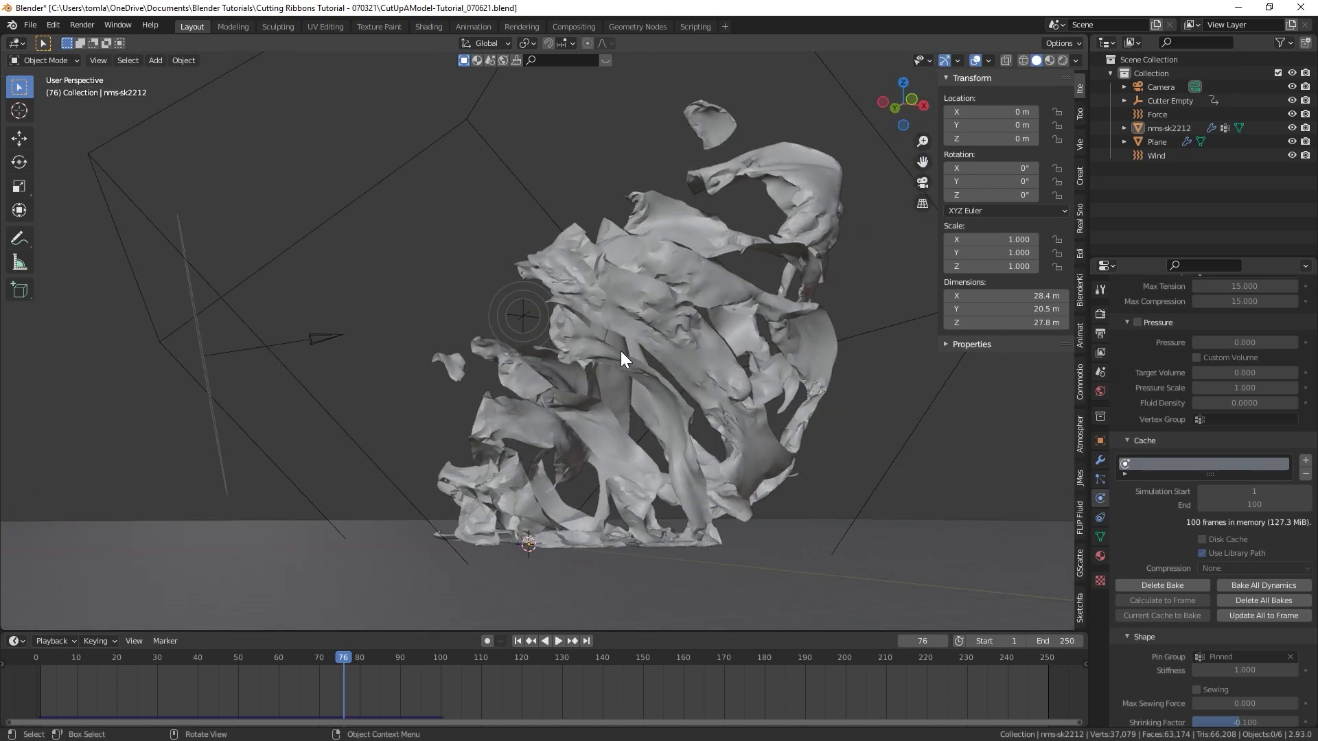
Step: Collapse the bust's Cloth modifier panel and save the file
{"action": "left_click", "coordinate": [1101, 460]}
{"action": "left_click", "coordinate": [1137, 344]}
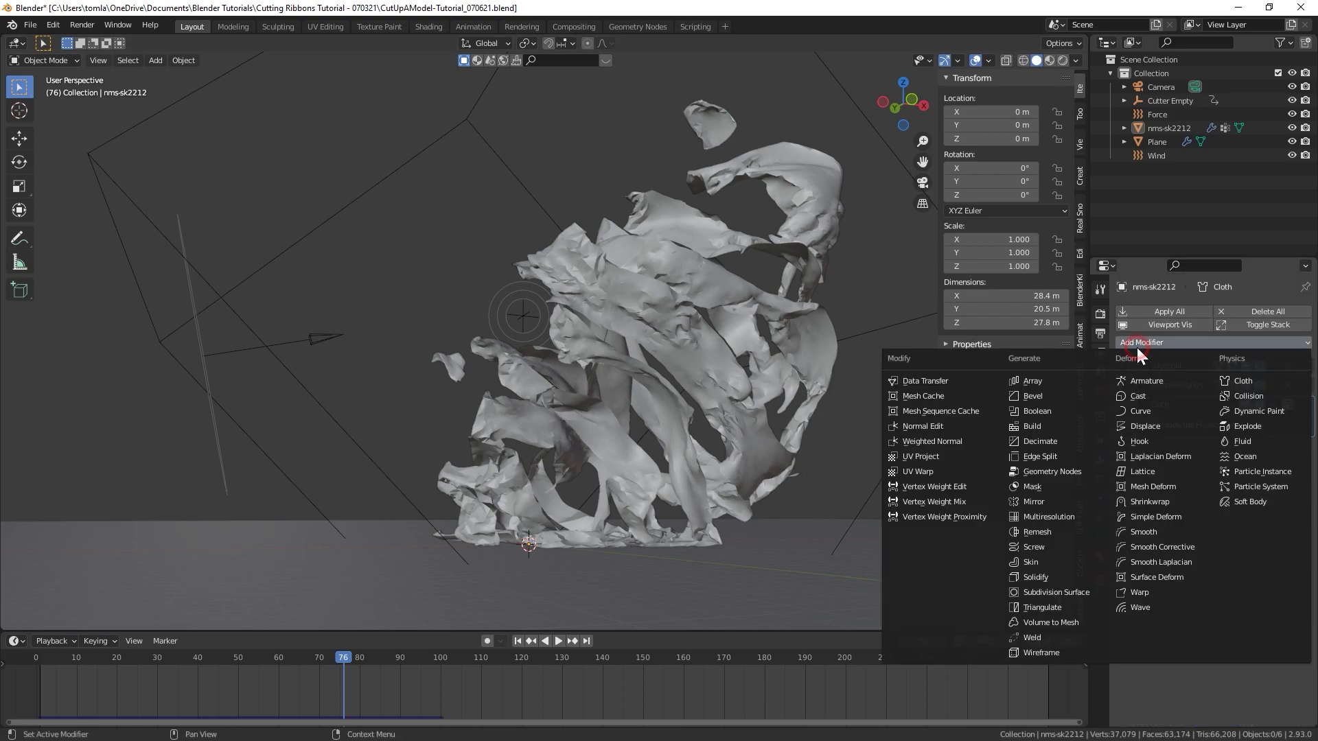
{"action": "left_click", "coordinate": [1208, 686]}
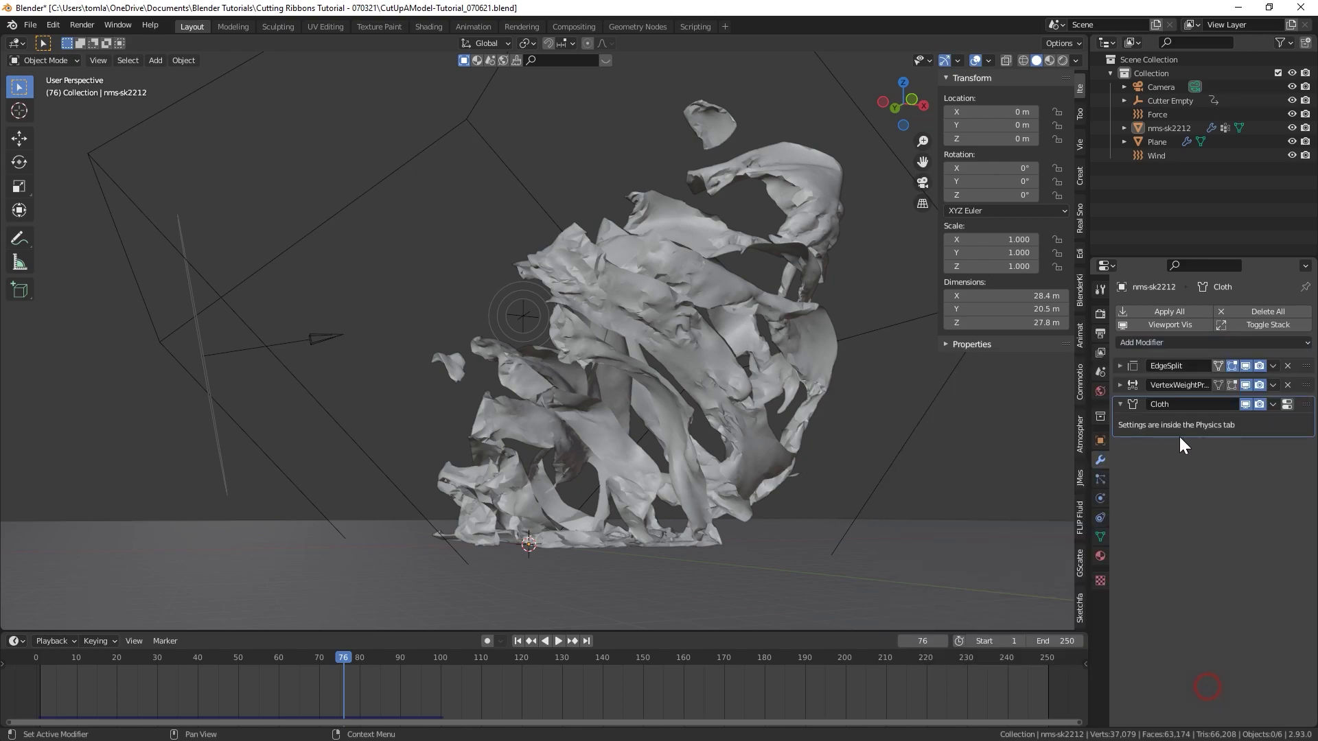
{"action": "left_click", "coordinate": [1120, 406]}
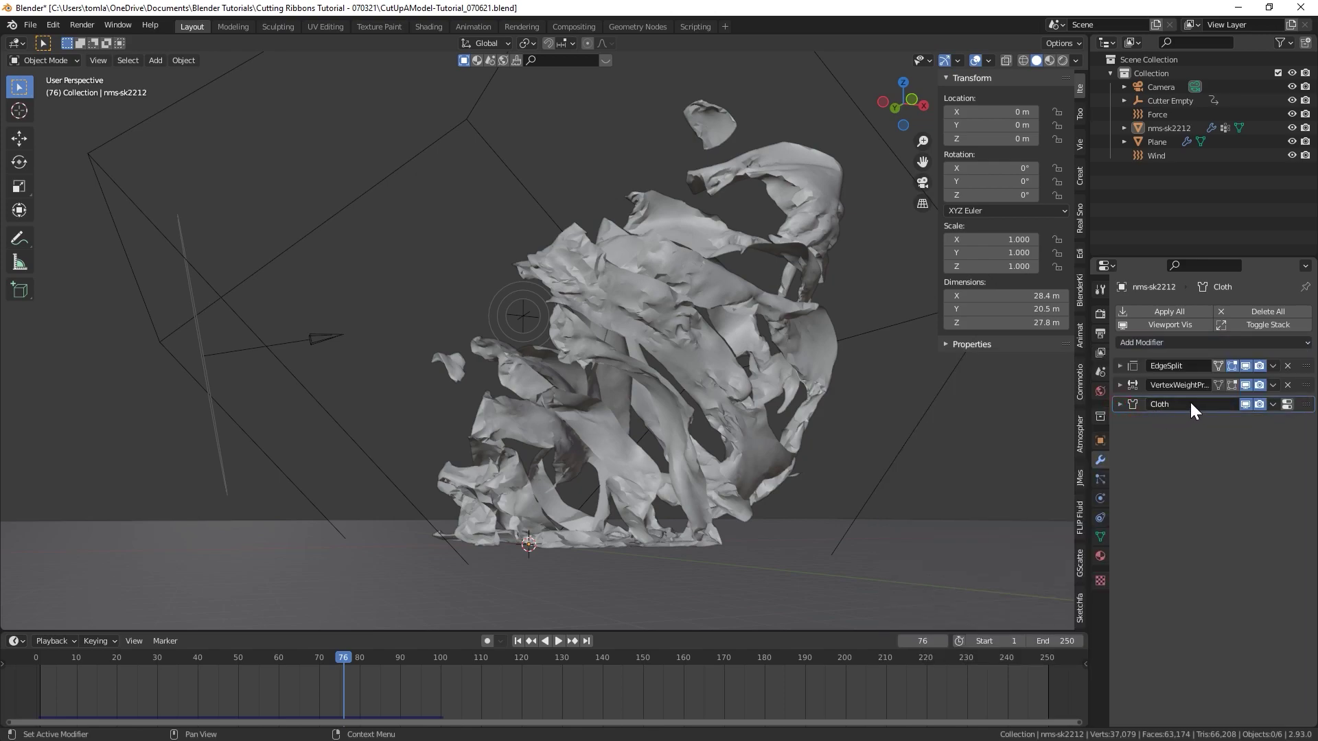
{"action": "left_click", "coordinate": [30, 25]}
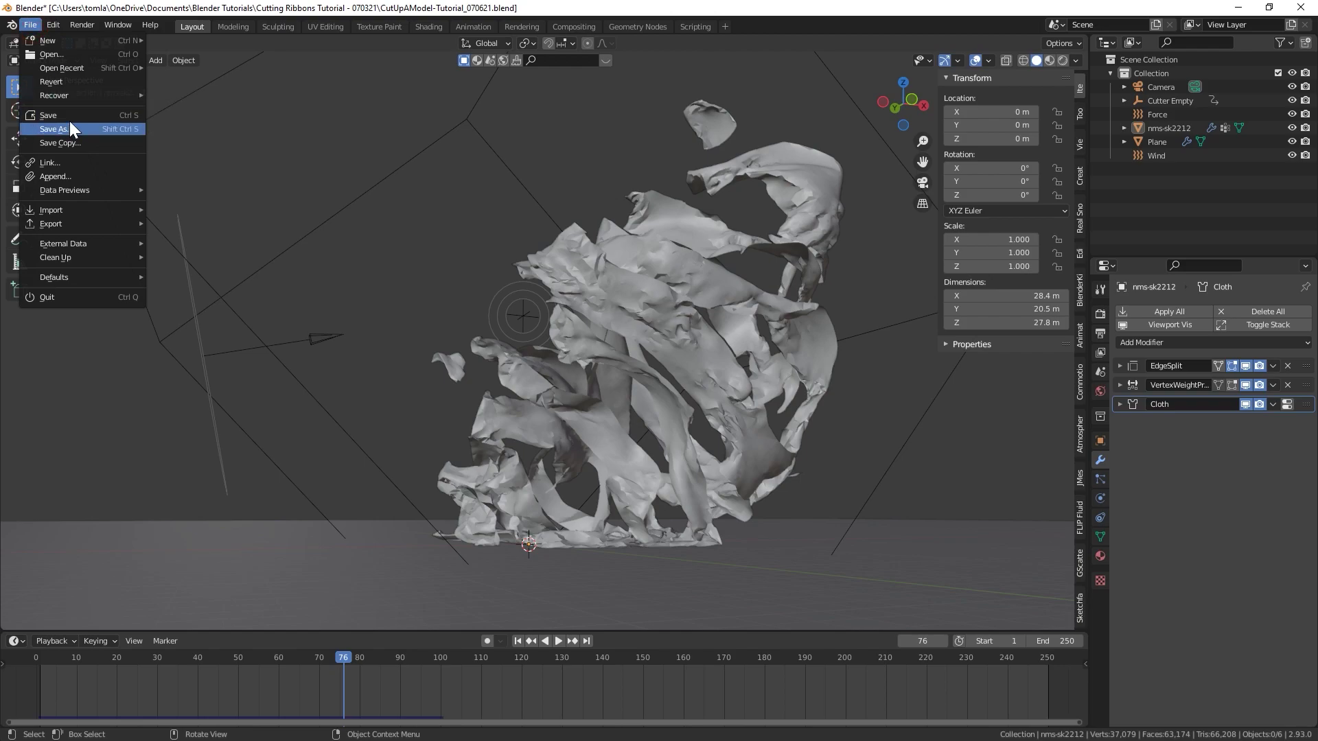
{"action": "left_click", "coordinate": [68, 116]}
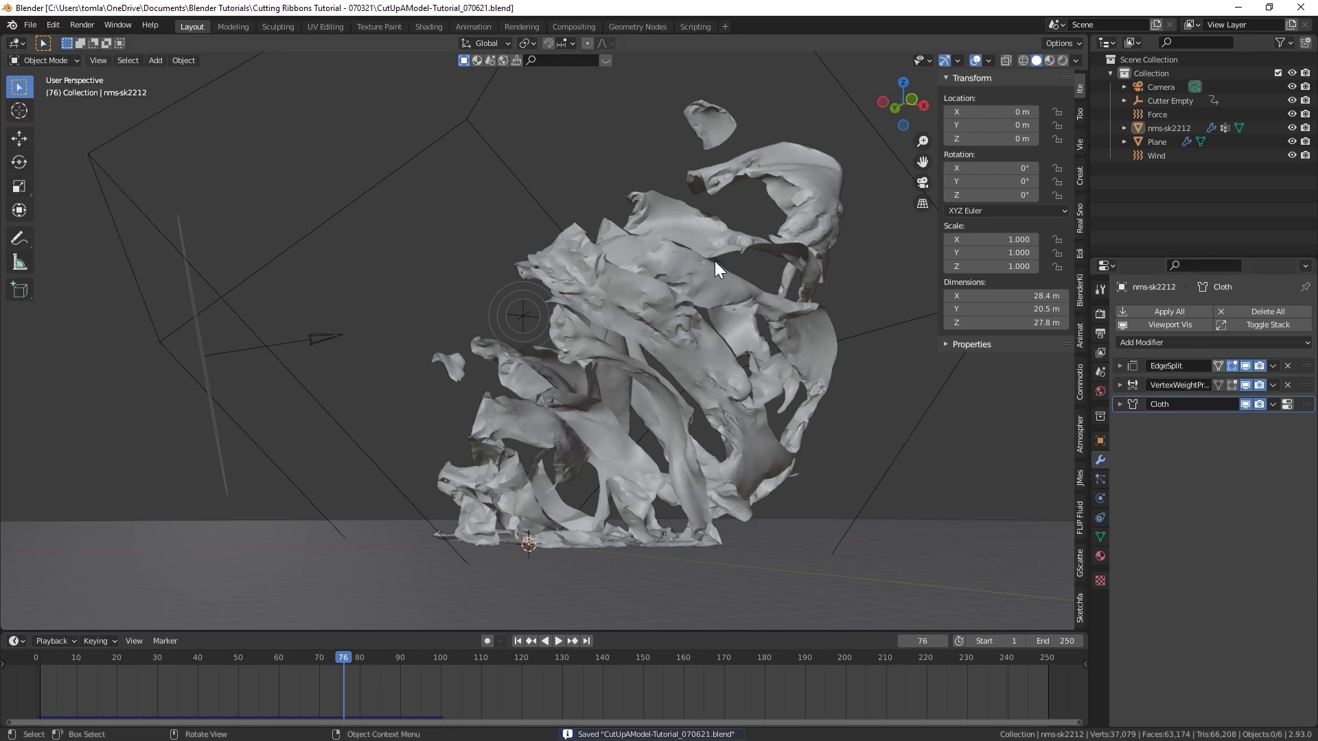
Step: Add a Subdivision Surface modifier with viewport levels 0 and render levels 2
{"action": "left_click", "coordinate": [1148, 342]}
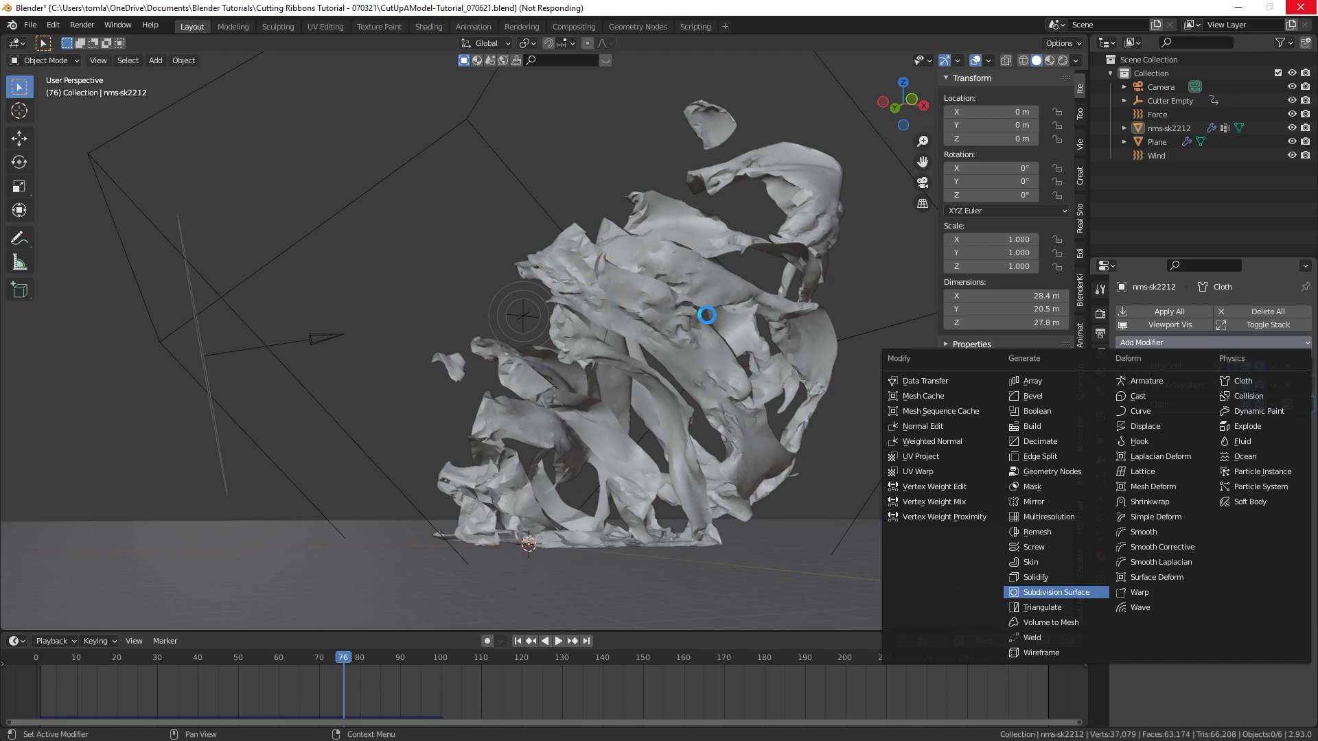
{"action": "middle_click_drag", "start_coordinate": [770, 355], "coordinate": [893, 426]}
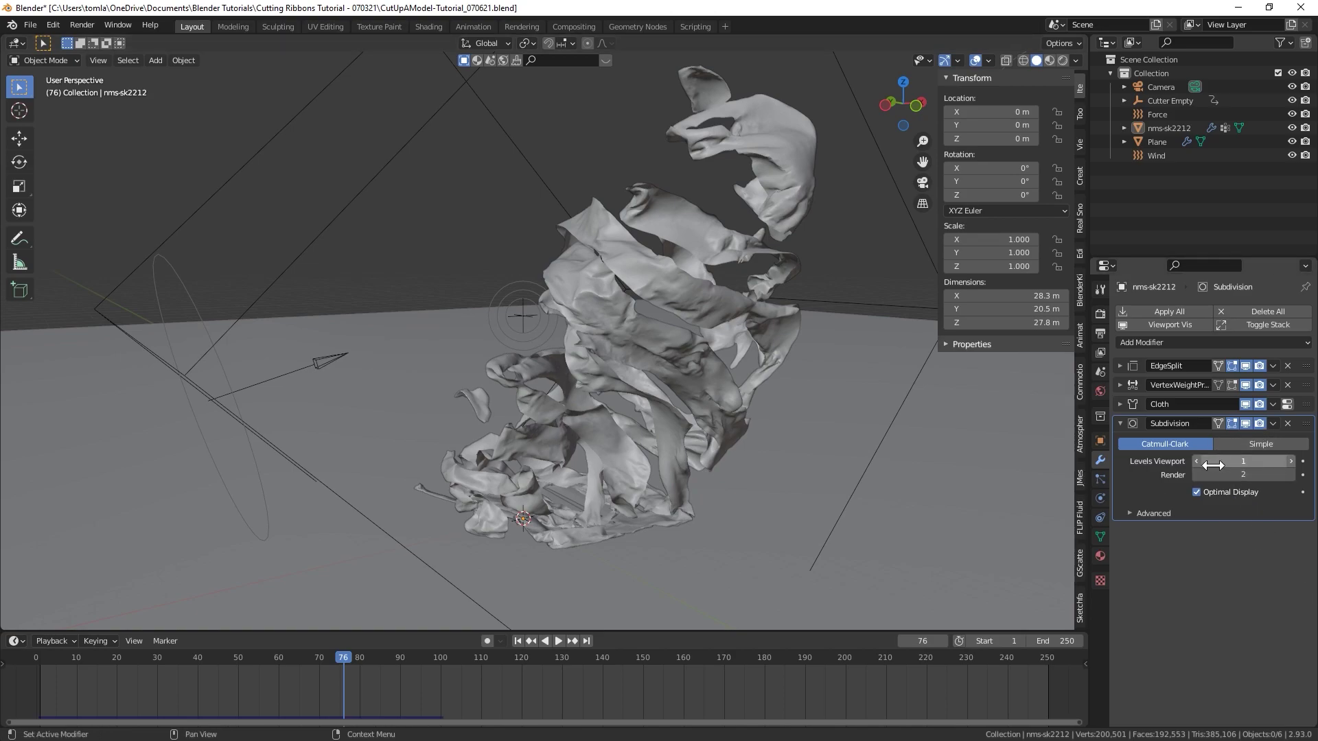
{"action": "middle_click_drag", "start_coordinate": [790, 354], "coordinate": [891, 477]}
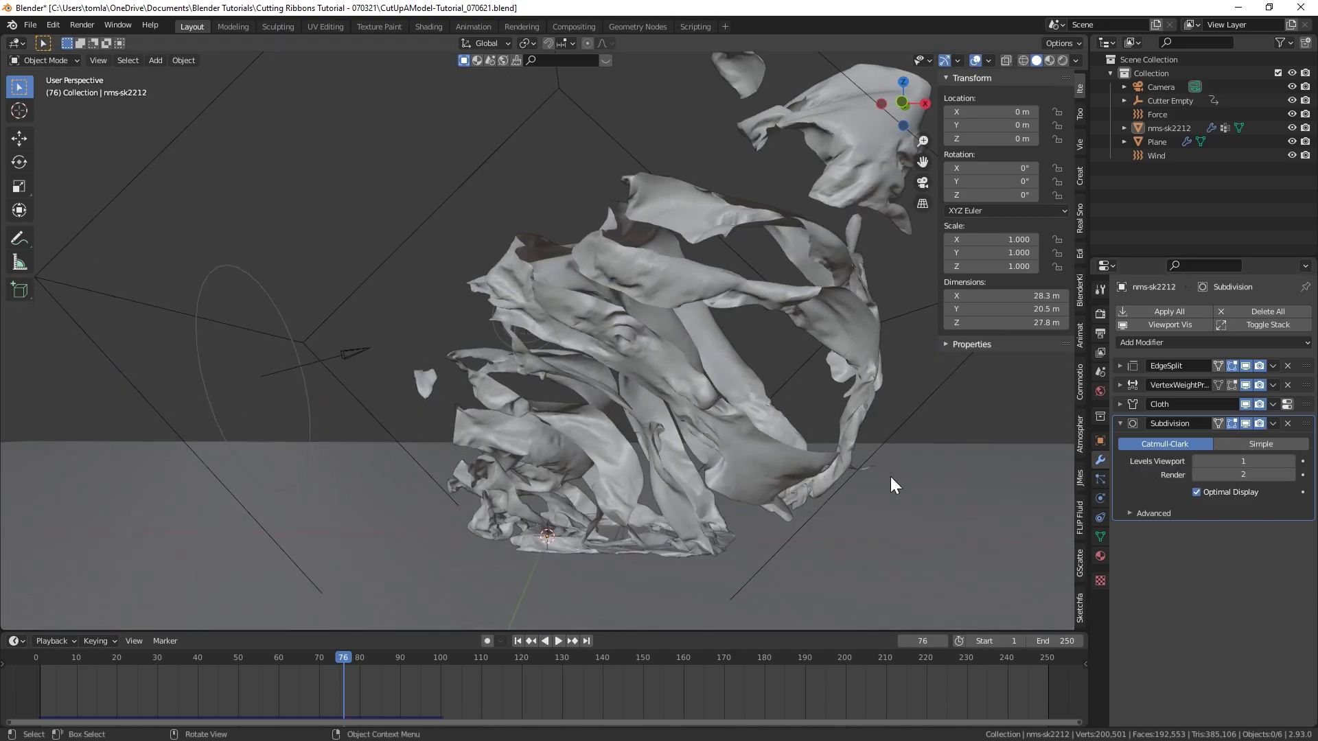
{"action": "left_click", "coordinate": [1198, 463]}
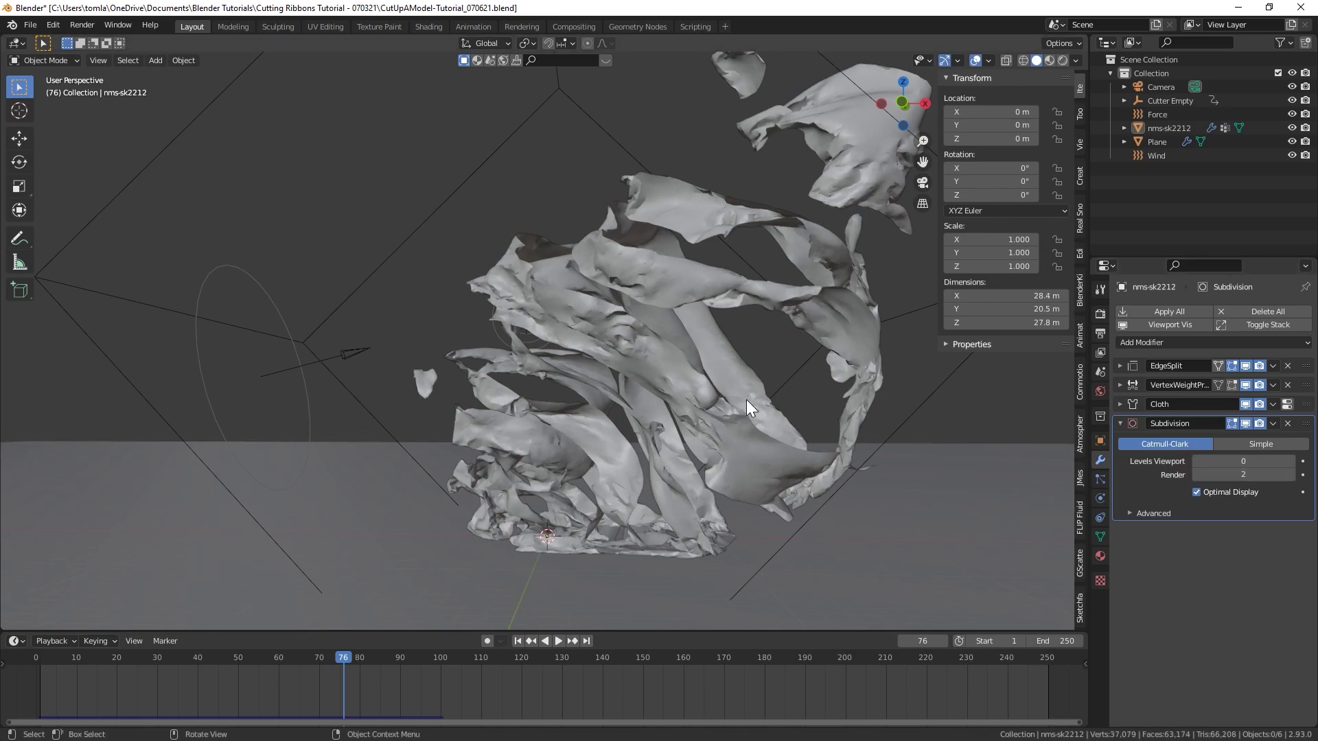
{"action": "middle_click_drag", "start_coordinate": [747, 400], "coordinate": [738, 386]}
{"action": "key", "text": "KP_0"}
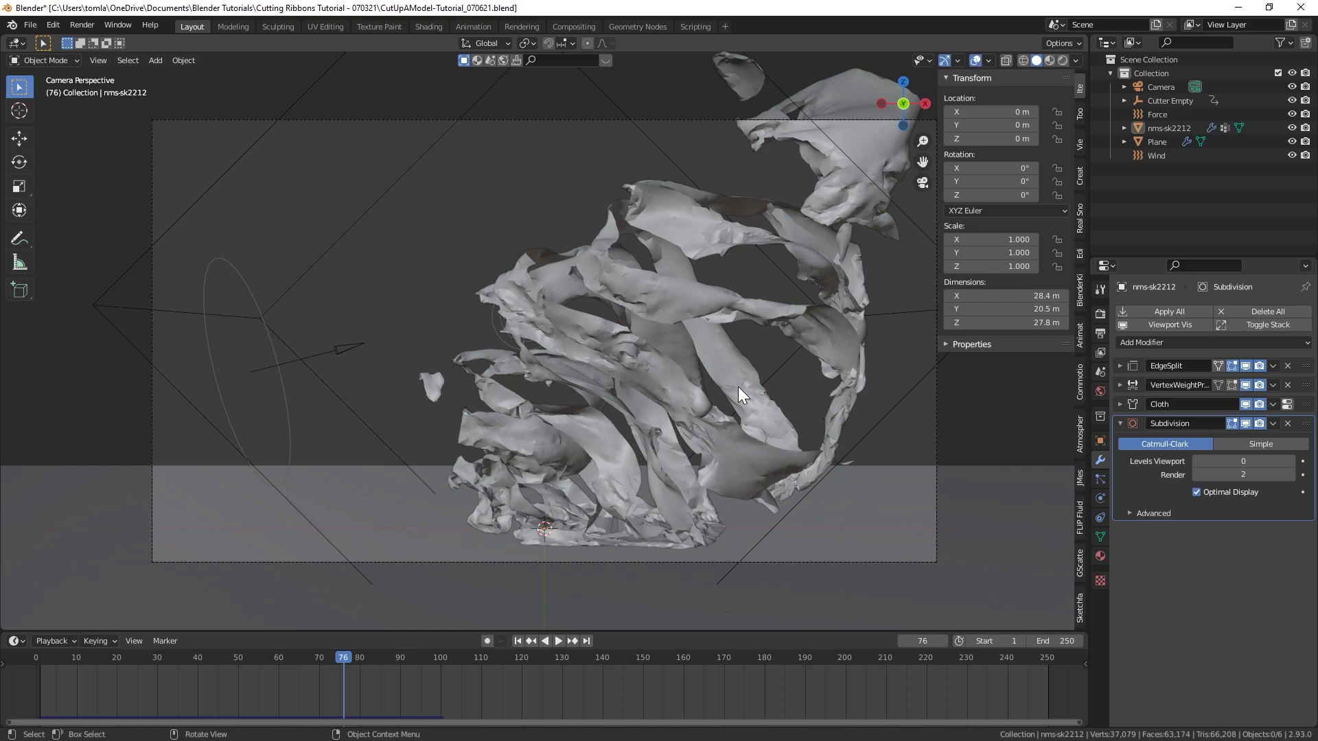